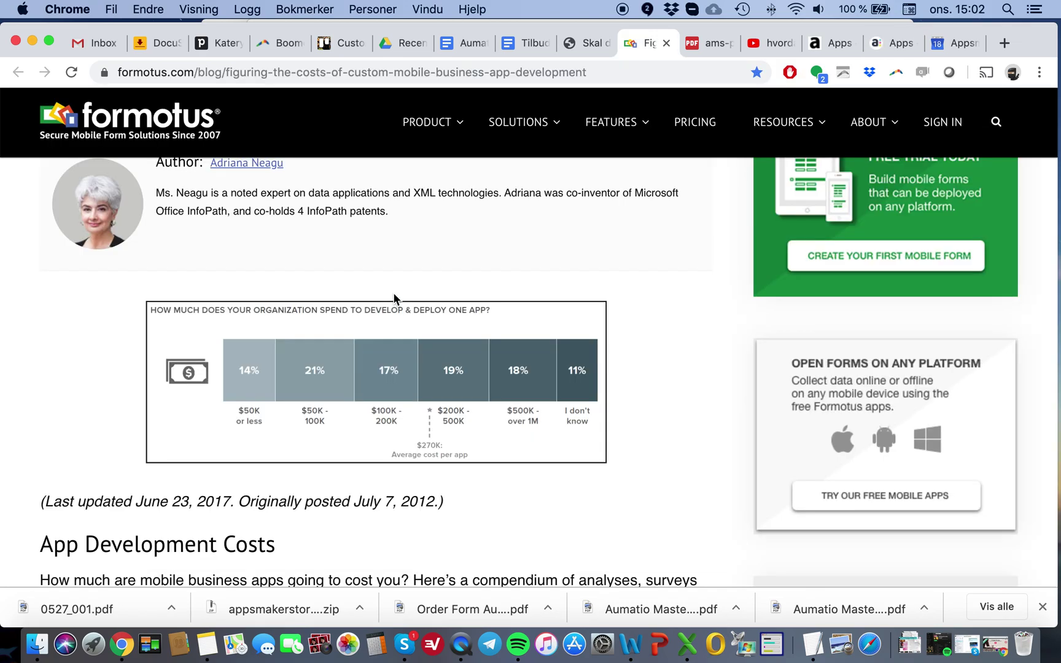
# Review the article's app spending chart, price range summary and survey sections on average app development costs.
pyautogui.scroll(3, 434, 373)
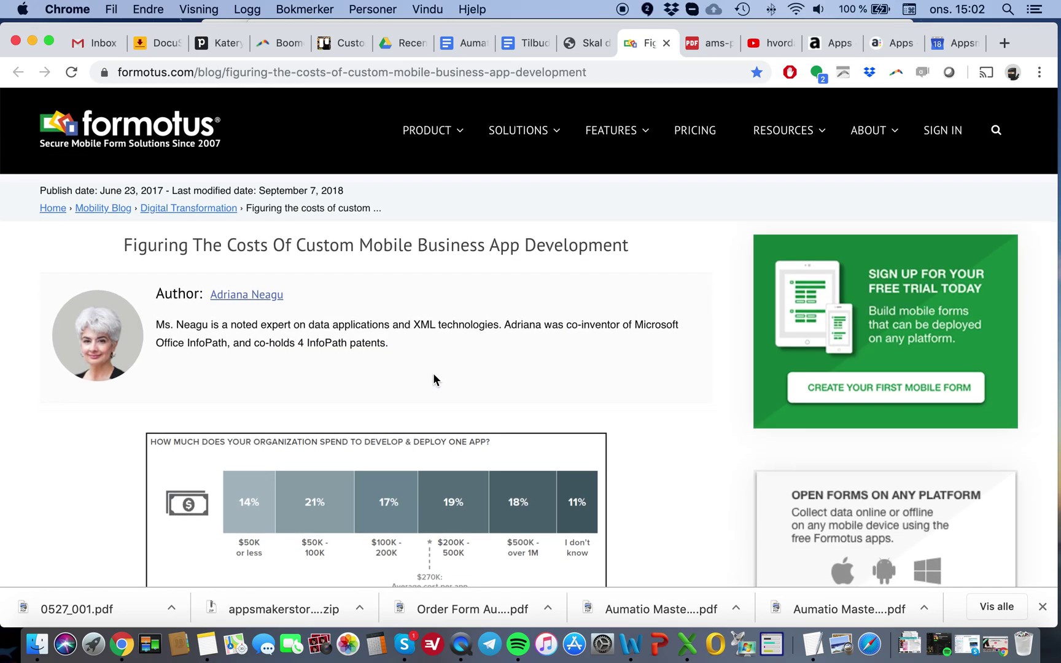
pyautogui.scroll(-3, 433, 373)
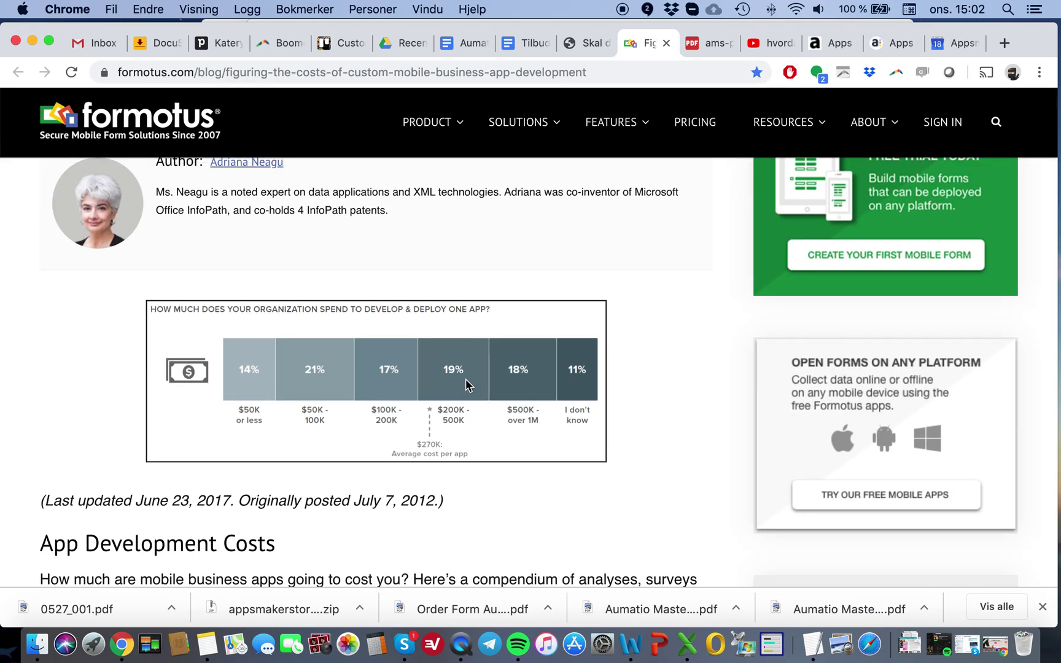
pyautogui.scroll(-5, 466, 386)
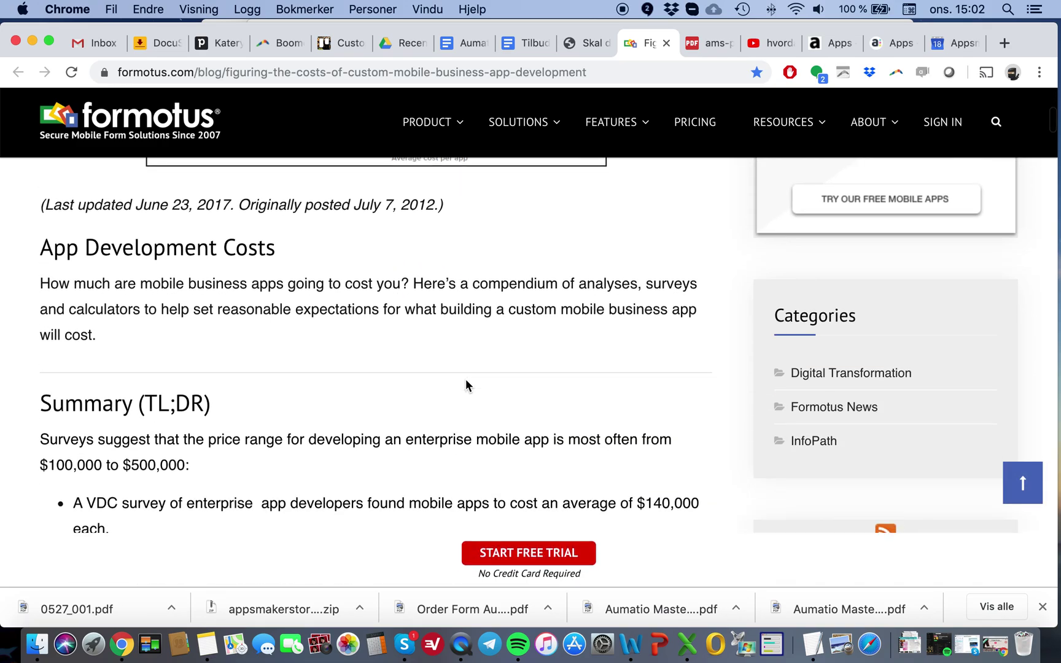
pyautogui.scroll(-2, 466, 384)
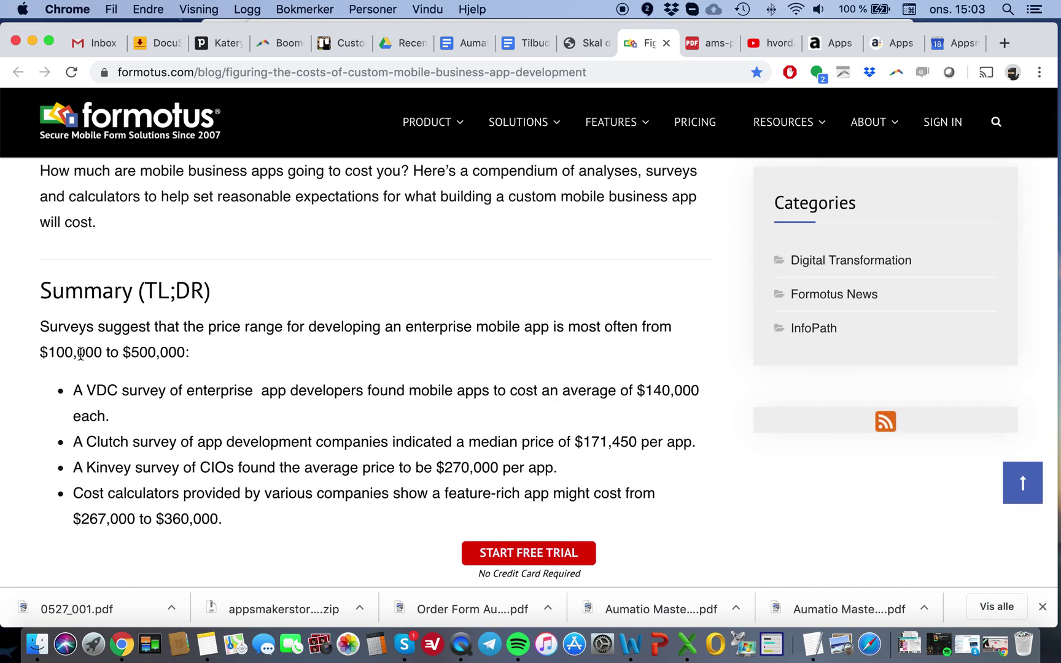
pyautogui.scroll(-8, 264, 356)
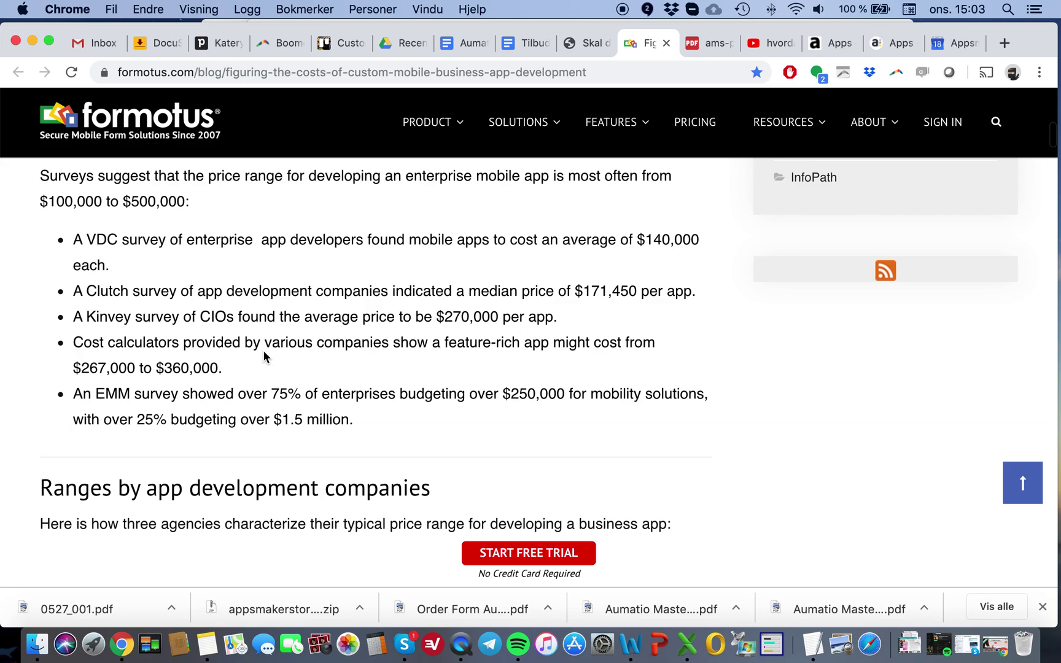
pyautogui.scroll(-19, 263, 350)
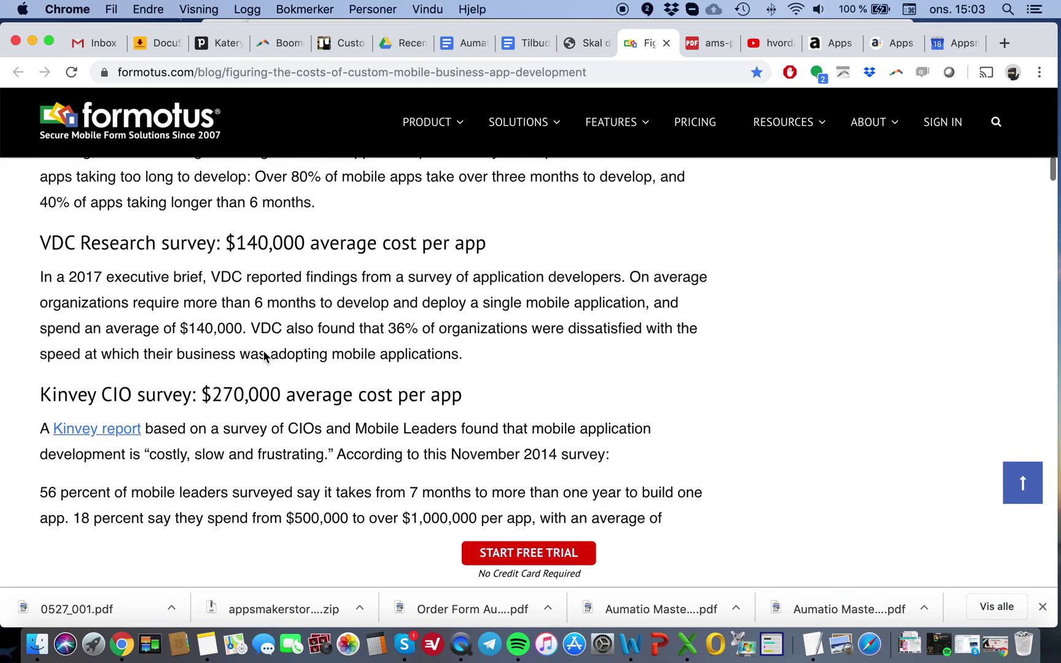
pyautogui.scroll(-15, 263, 350)
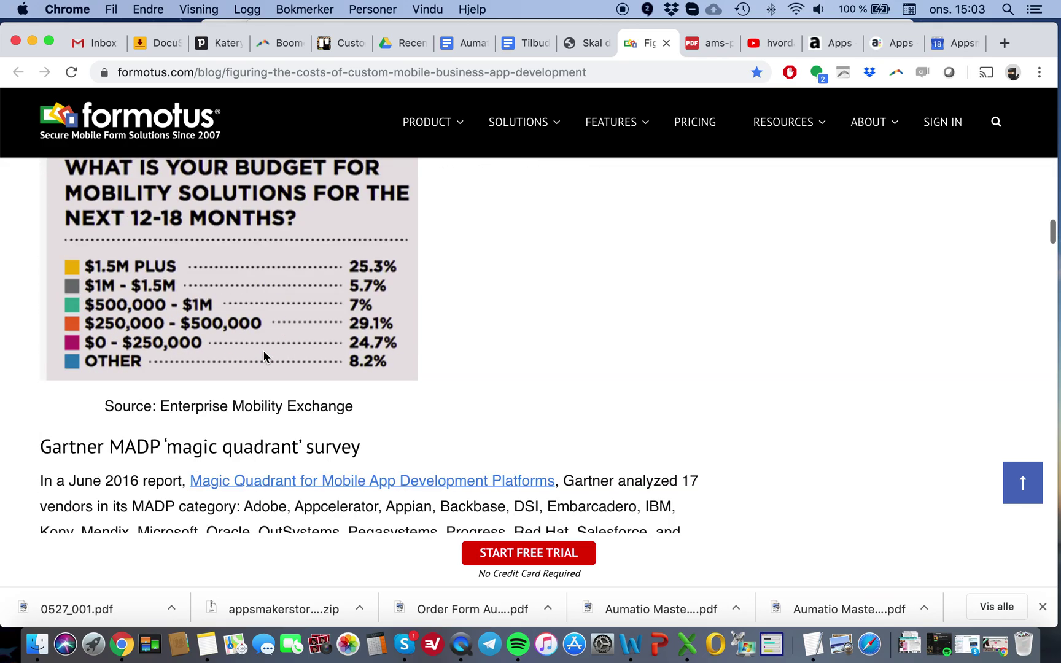
# Examine the article's app development cost calculators section, including the example estimates and the additional calculators.
pyautogui.scroll(-6, 263, 350)
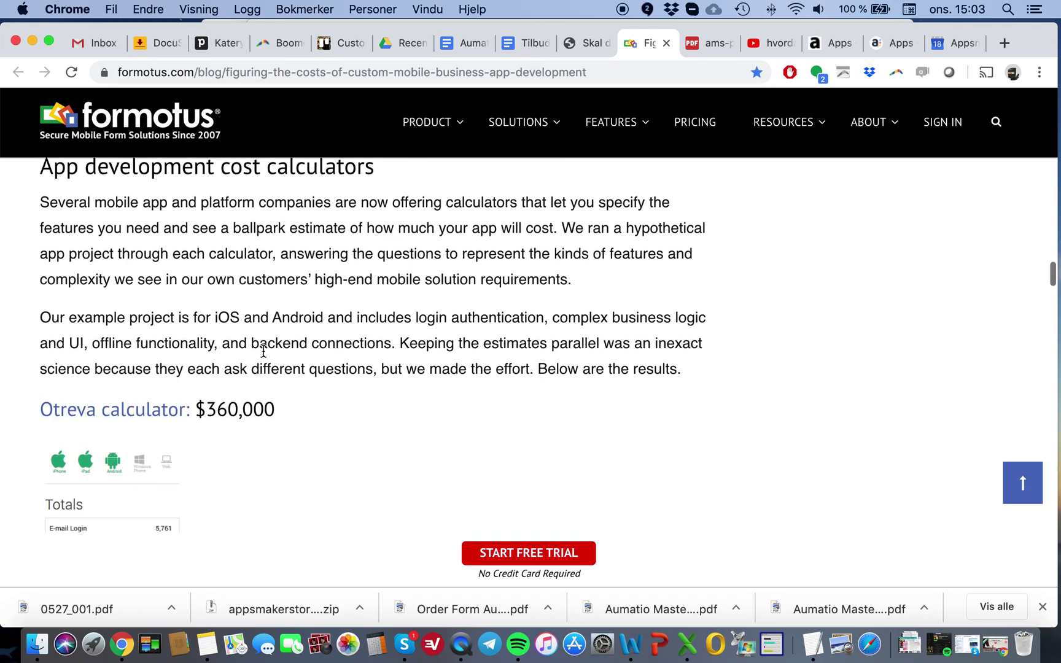
pyautogui.scroll(-5, 263, 350)
pyautogui.scroll(-12, 263, 352)
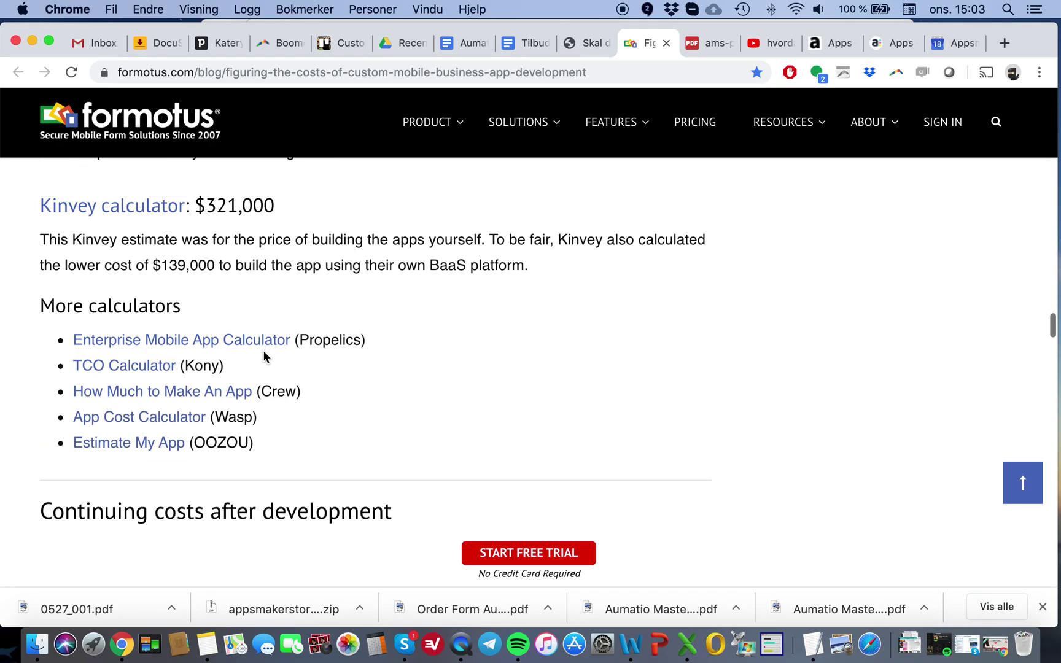
pyautogui.scroll(4, 264, 355)
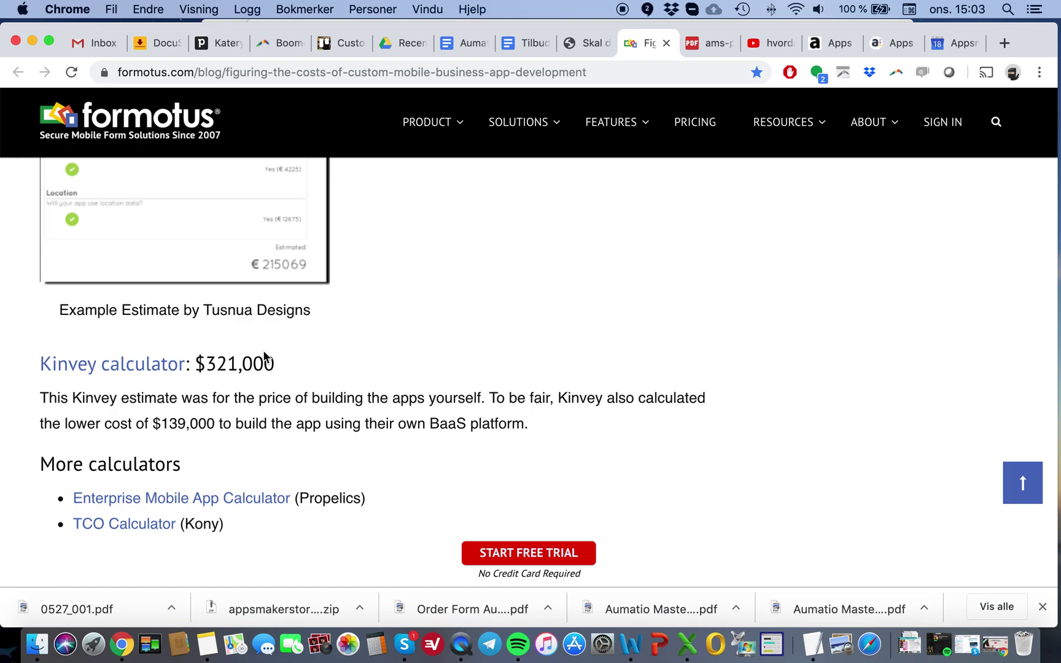
pyautogui.scroll(-15, 264, 357)
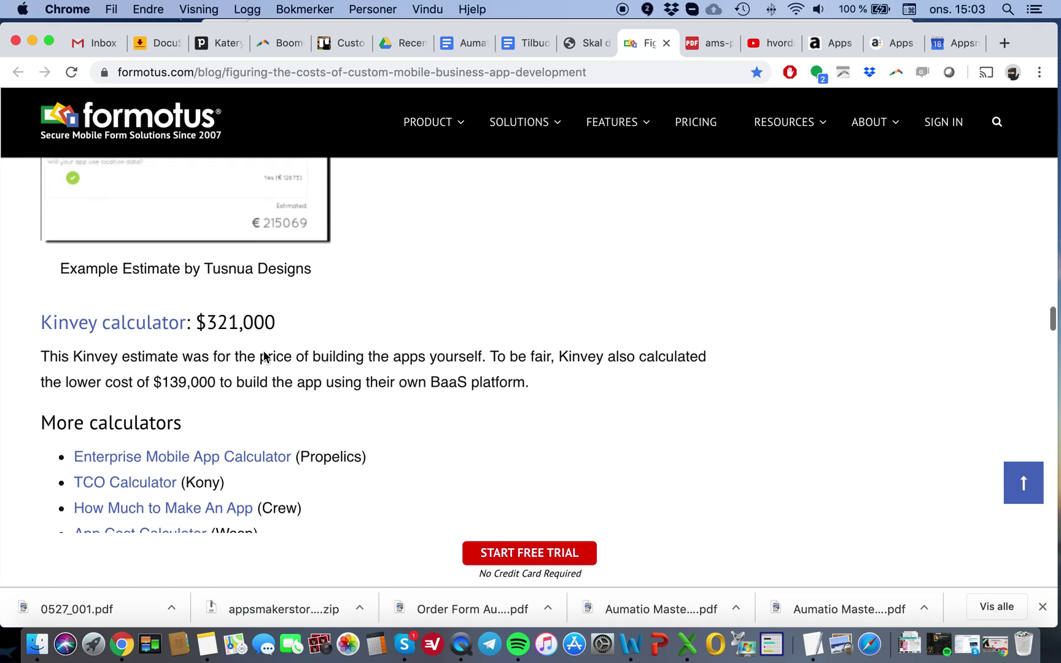
pyautogui.scroll(10, 263, 357)
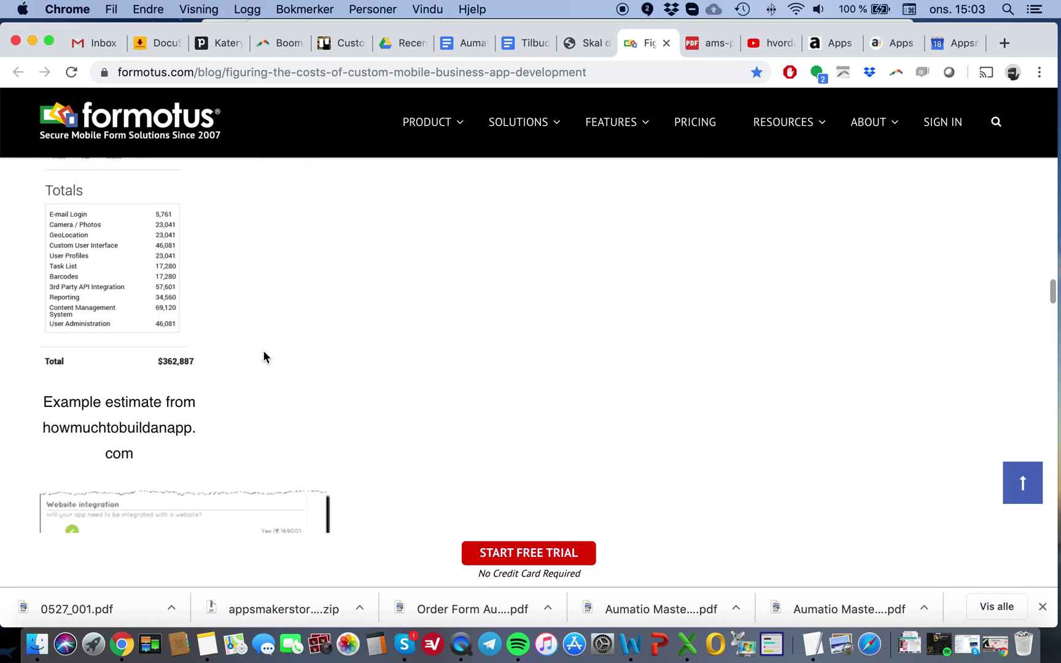
pyautogui.scroll(10, 347, 236)
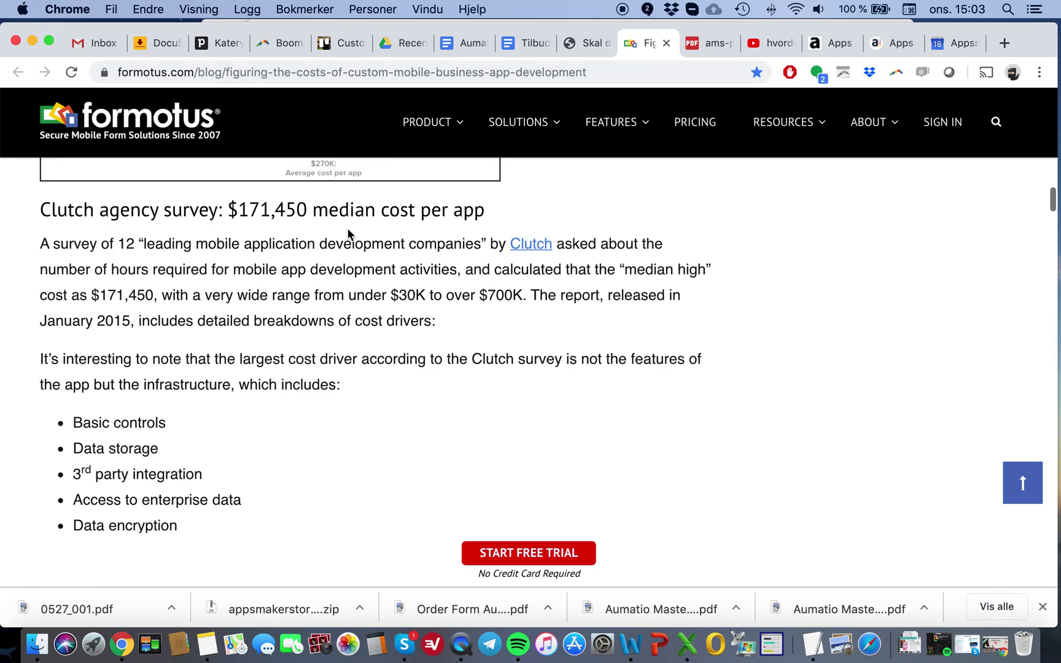
# Switch to the appsmakerstore.com home page and review the ready-made solutions for Restaurants and Takeaways and for eCommerce.
pyautogui.click(896, 42)
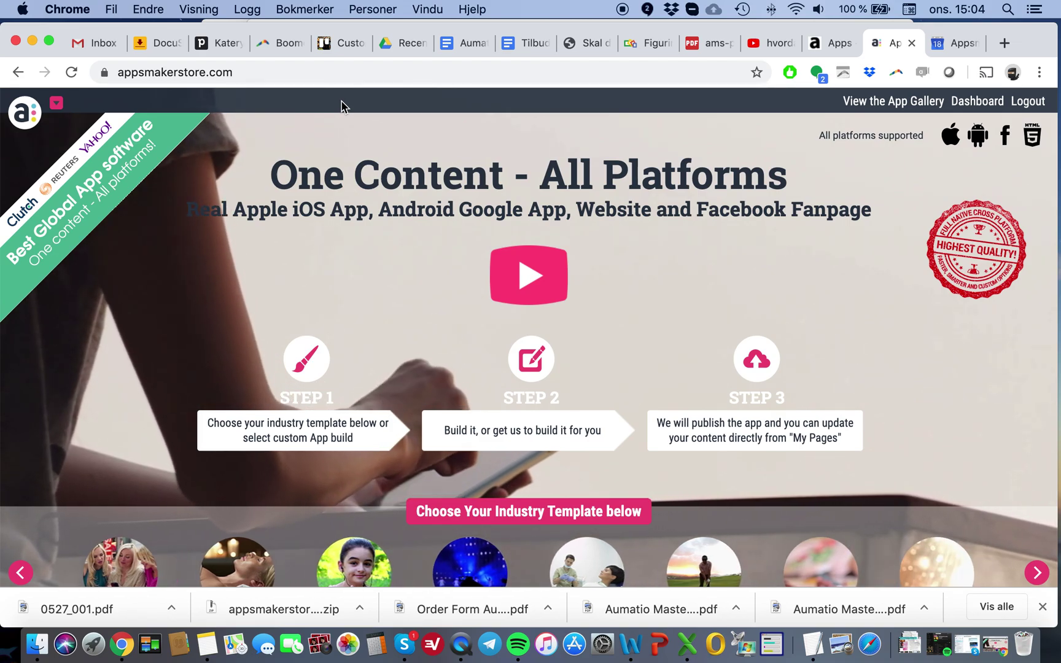
pyautogui.scroll(-5, 341, 106)
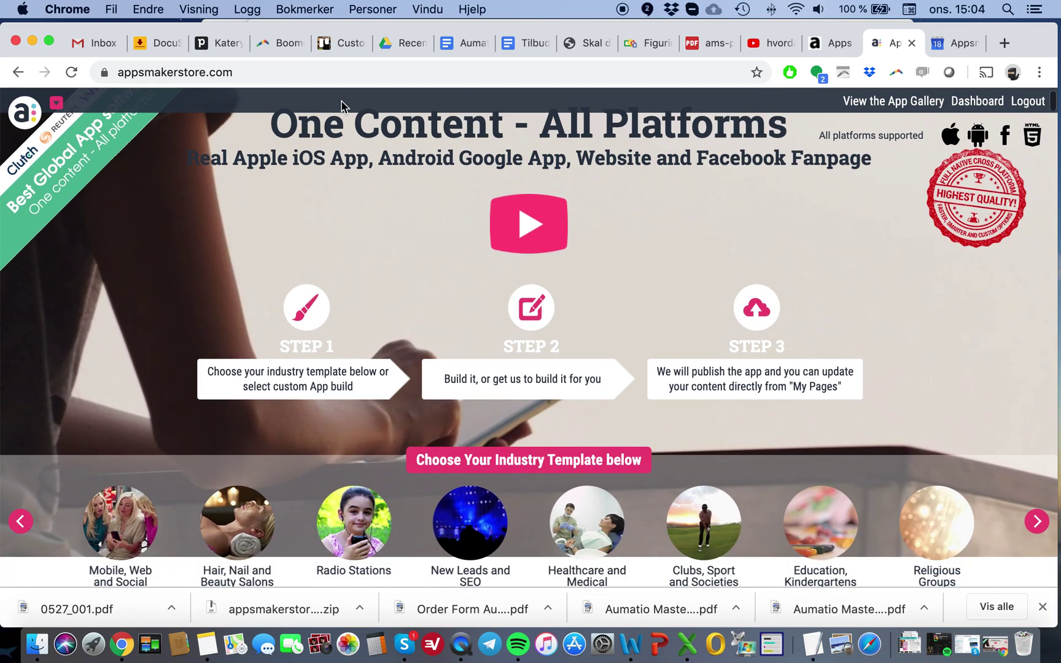
pyautogui.scroll(-5, 341, 107)
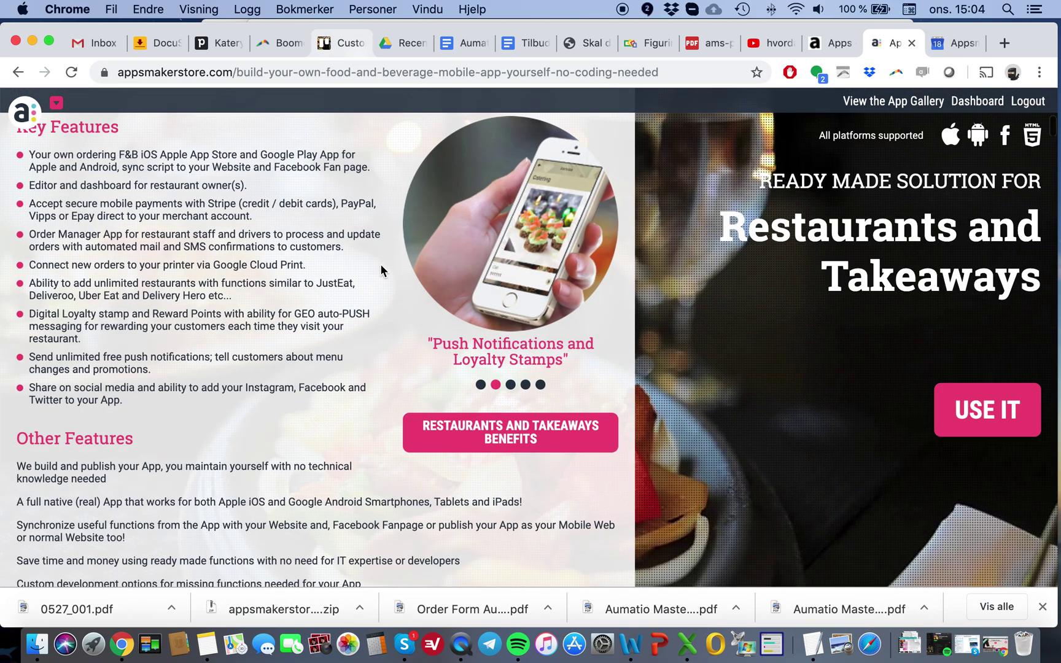
pyautogui.scroll(-2, 158, 377)
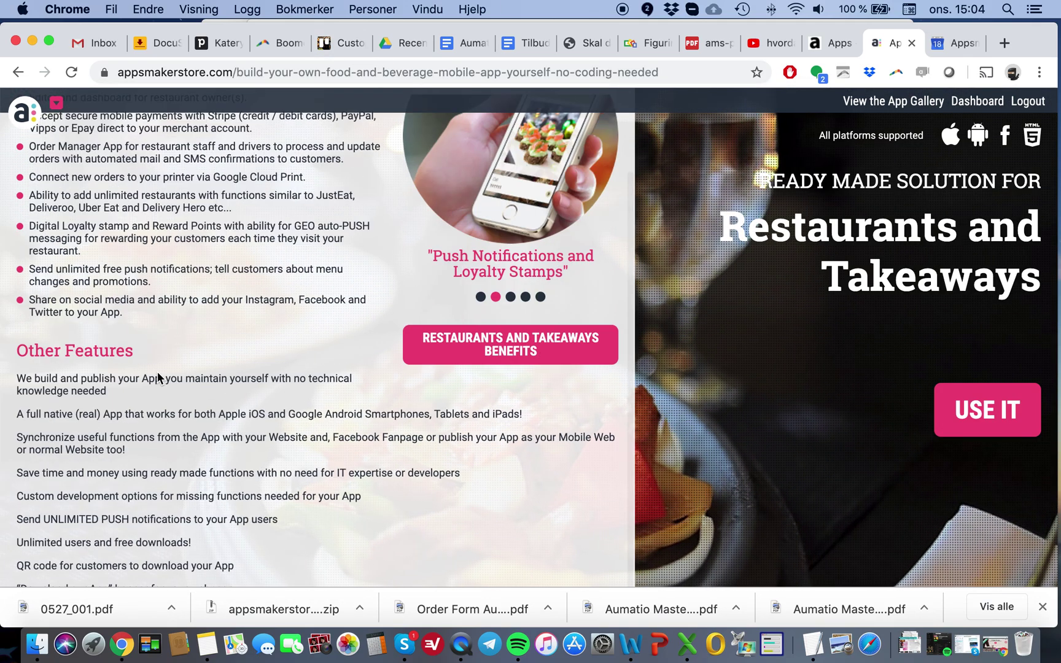
pyautogui.scroll(2, 233, 409)
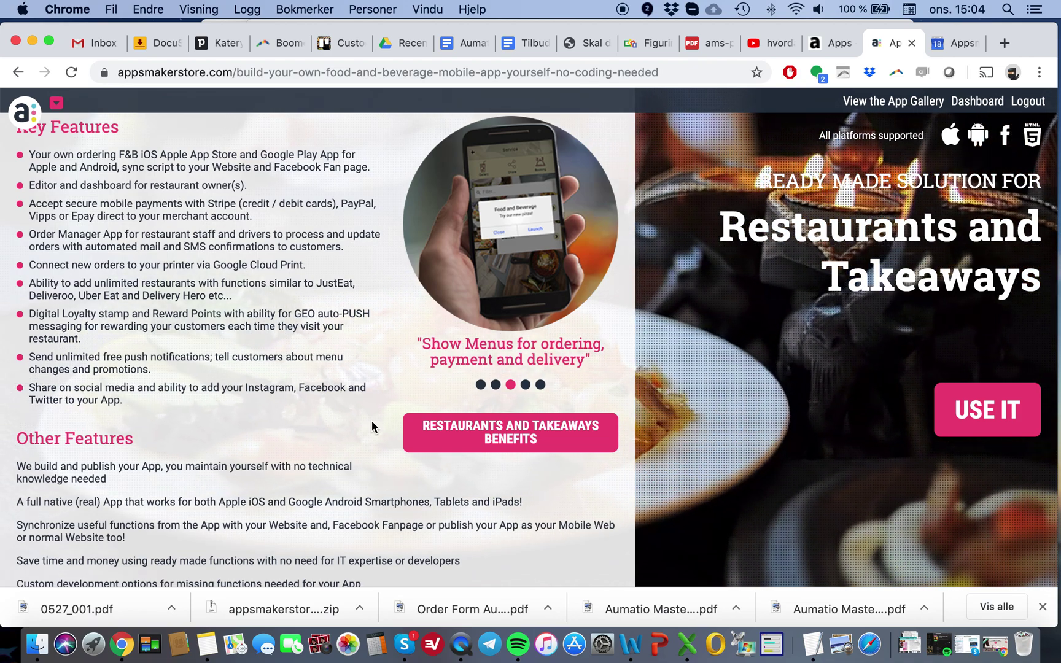
pyautogui.scroll(-3, 510, 406)
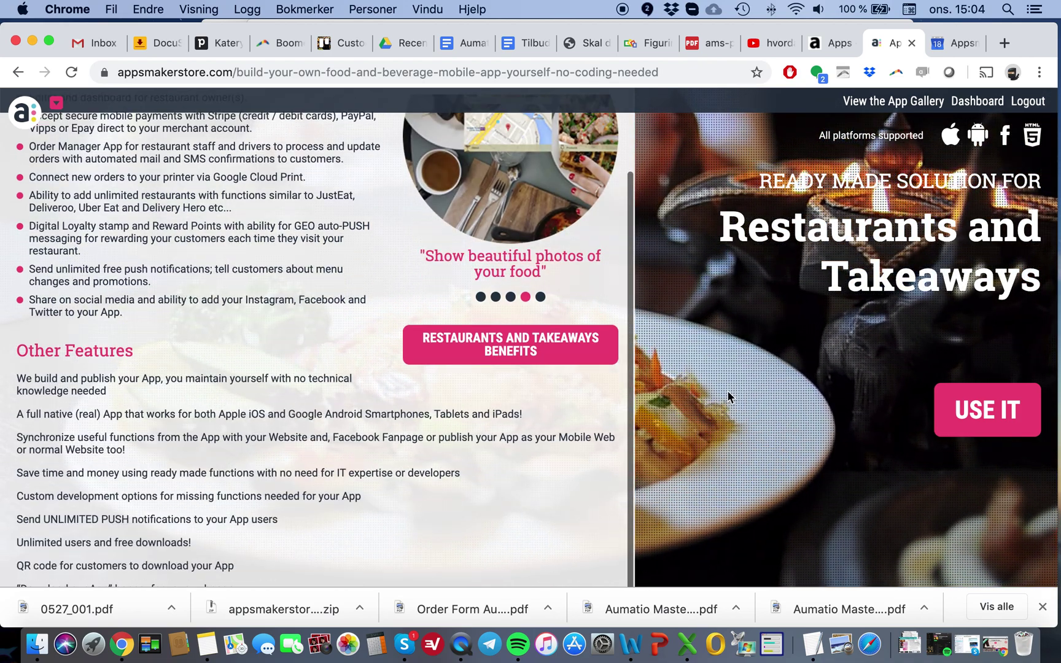
pyautogui.scroll(-3, 714, 444)
pyautogui.scroll(-3, 714, 450)
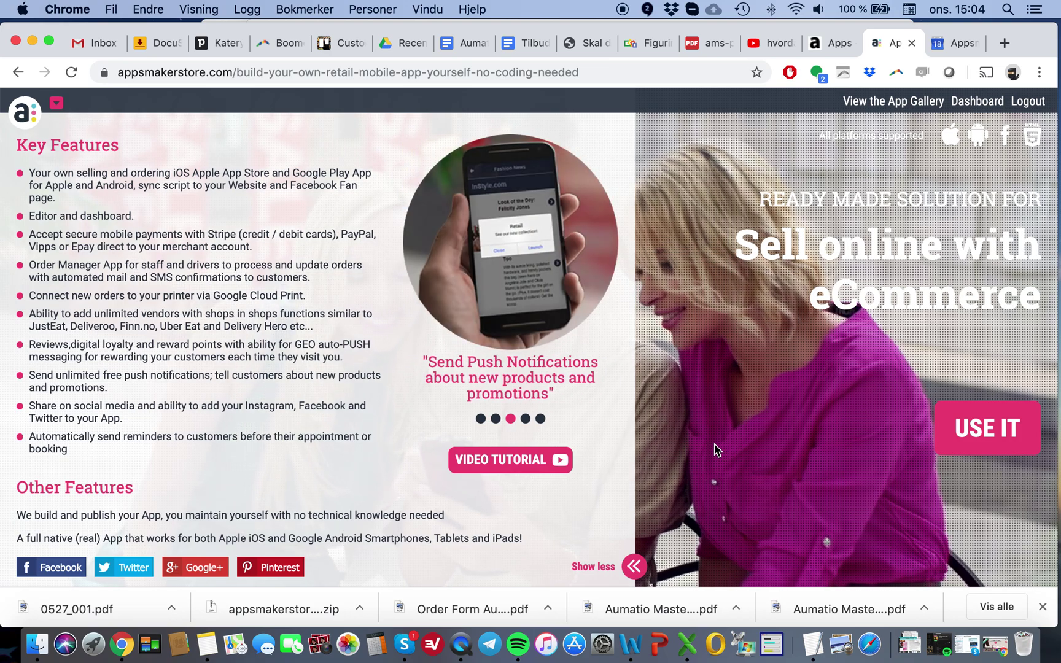
# Return to the start of the home page and look over the three build steps and the industry template choices.
pyautogui.scroll(20, 756, 234)
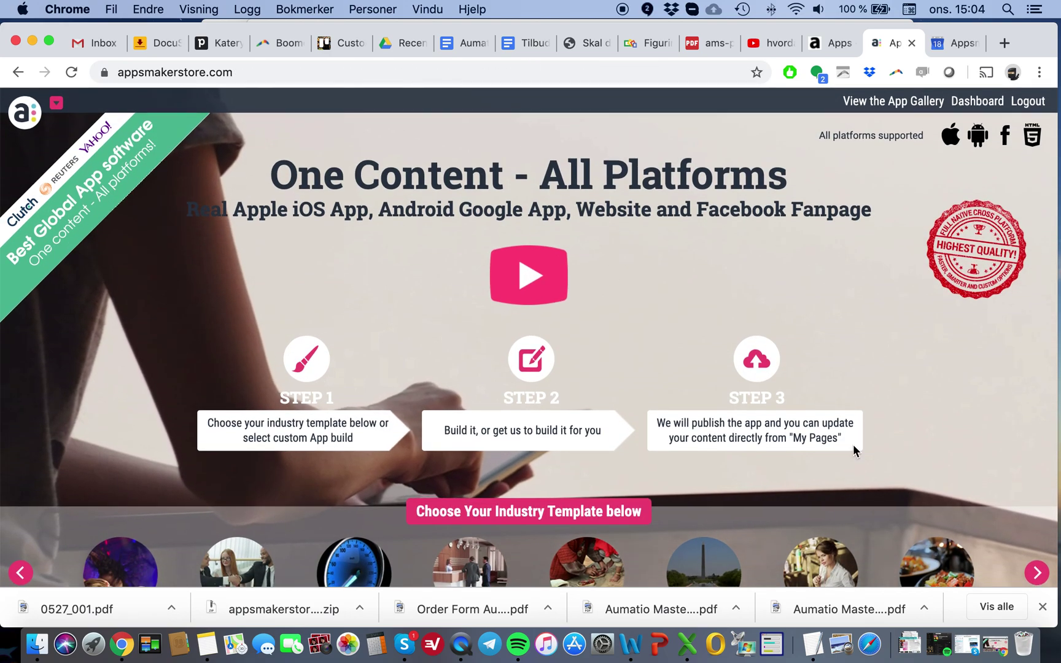
pyautogui.scroll(-8, 789, 445)
pyautogui.scroll(-2, 773, 385)
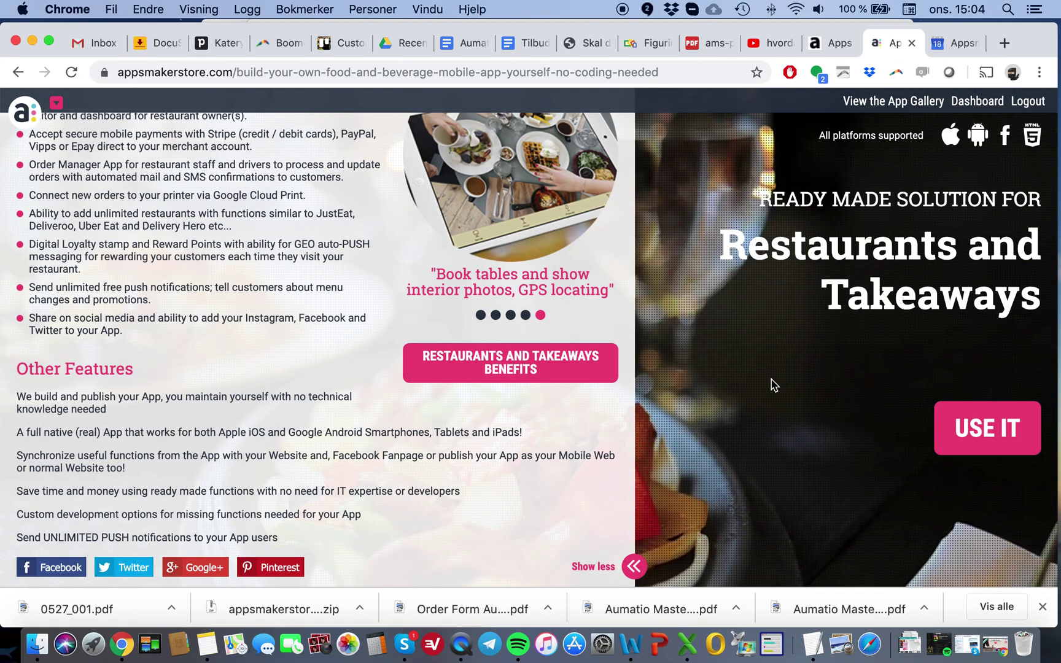
pyautogui.scroll(-10, 773, 385)
pyautogui.scroll(-6, 773, 385)
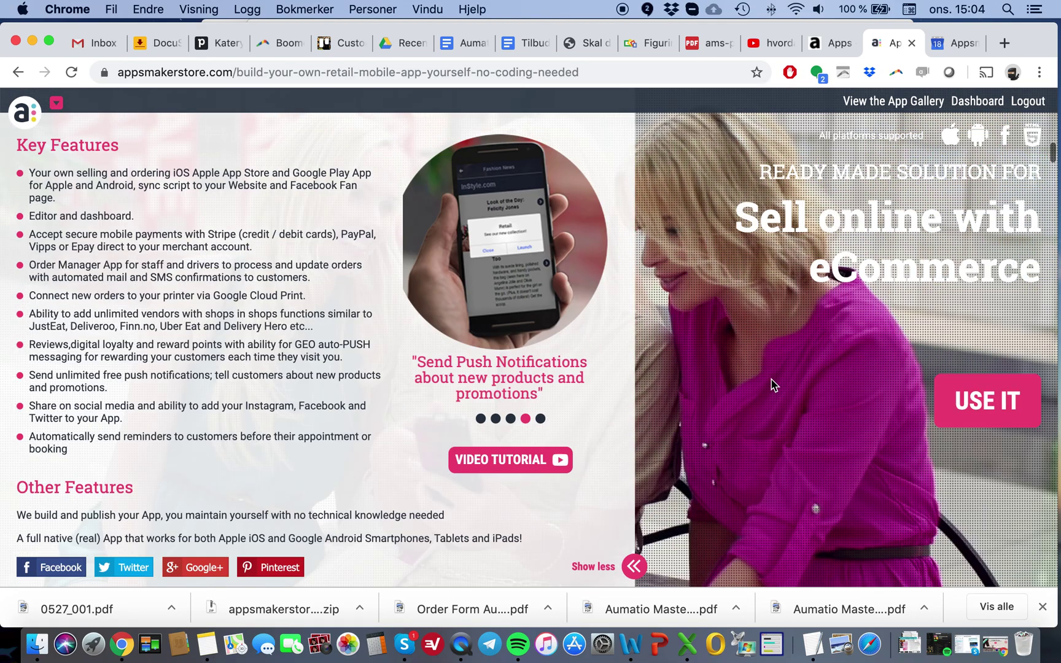
pyautogui.scroll(15, 772, 385)
pyautogui.scroll(-3, 770, 384)
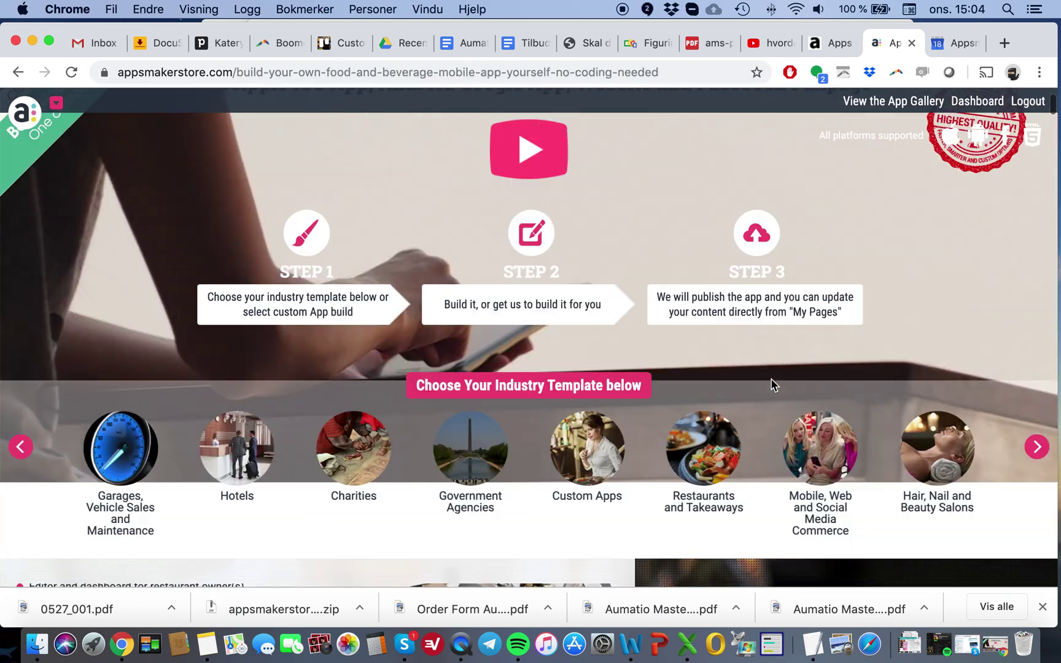
pyautogui.scroll(1, 770, 384)
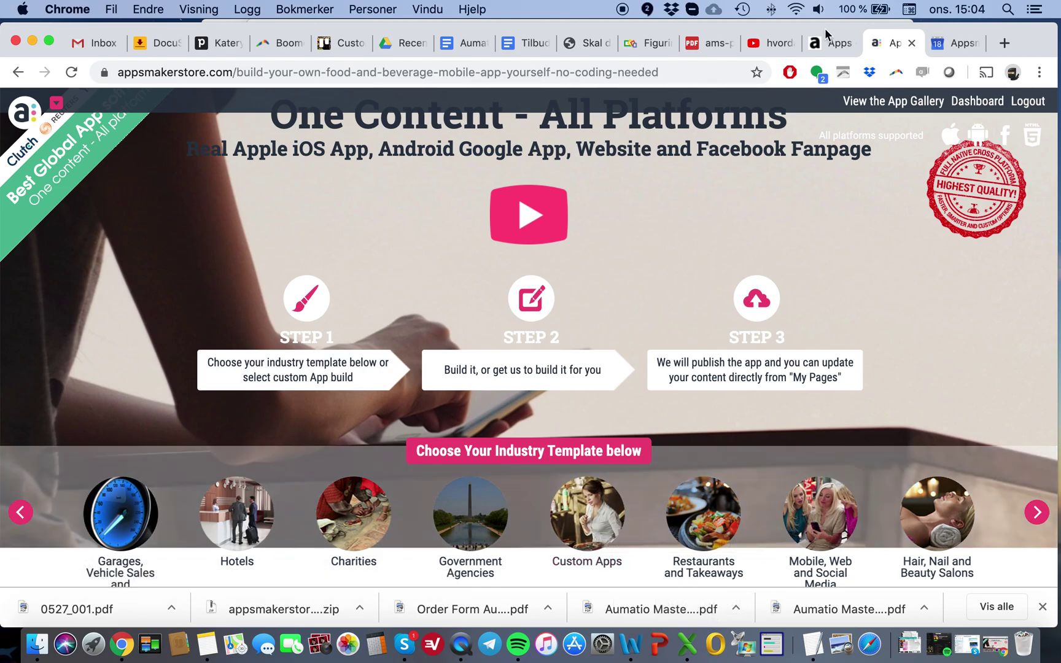
# Switch to the Food and beverage app's dashboard and examine the Basic information gadgets available for adding, including Information and iFrame.
pyautogui.click(836, 45)
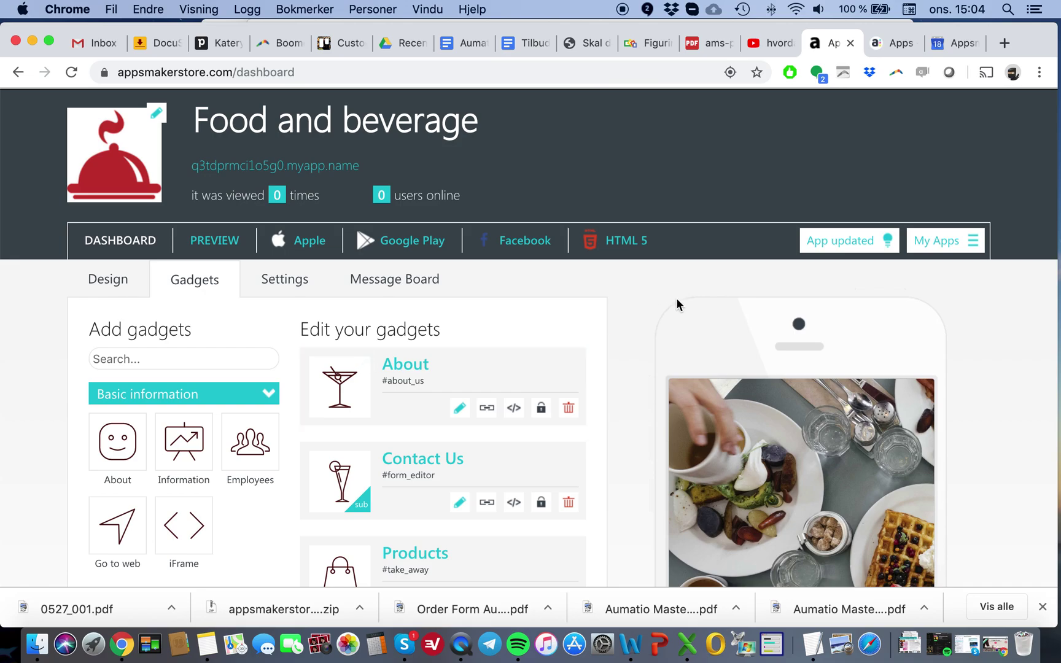
pyautogui.scroll(-5, 651, 332)
pyautogui.scroll(5, 637, 367)
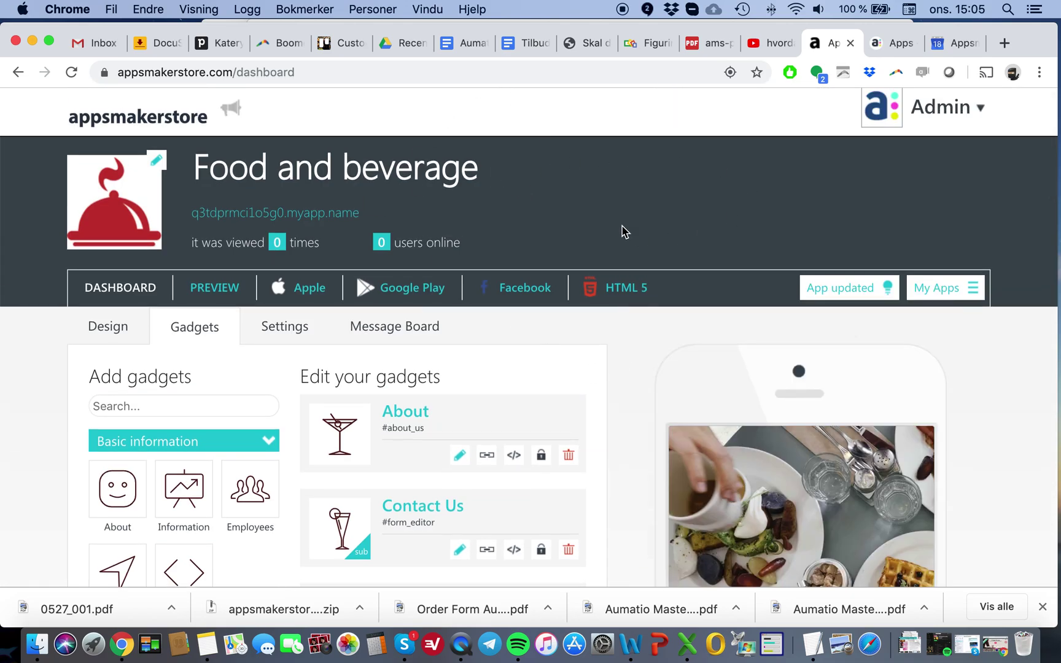
pyautogui.scroll(-2, 623, 232)
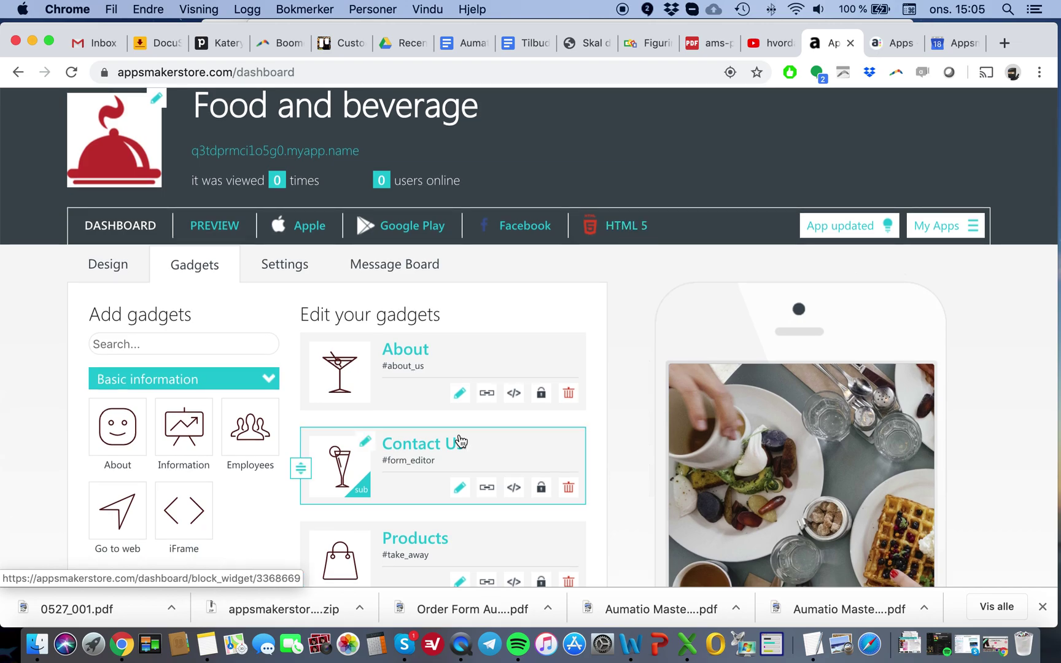
pyautogui.scroll(-2, 146, 427)
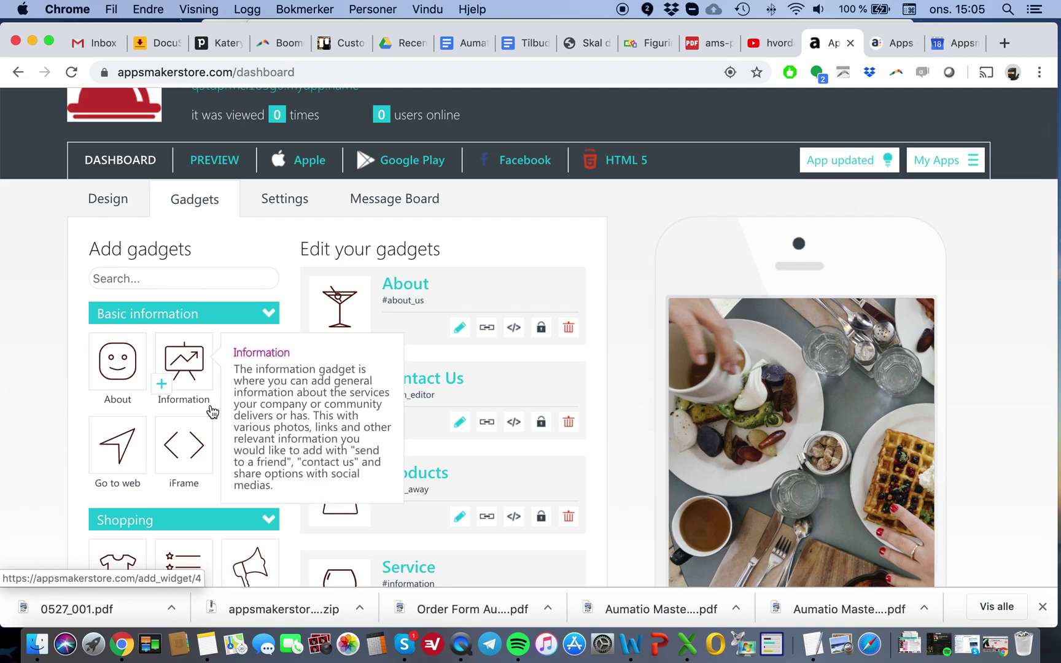
pyautogui.click(212, 410)
pyautogui.scroll(-3, 211, 411)
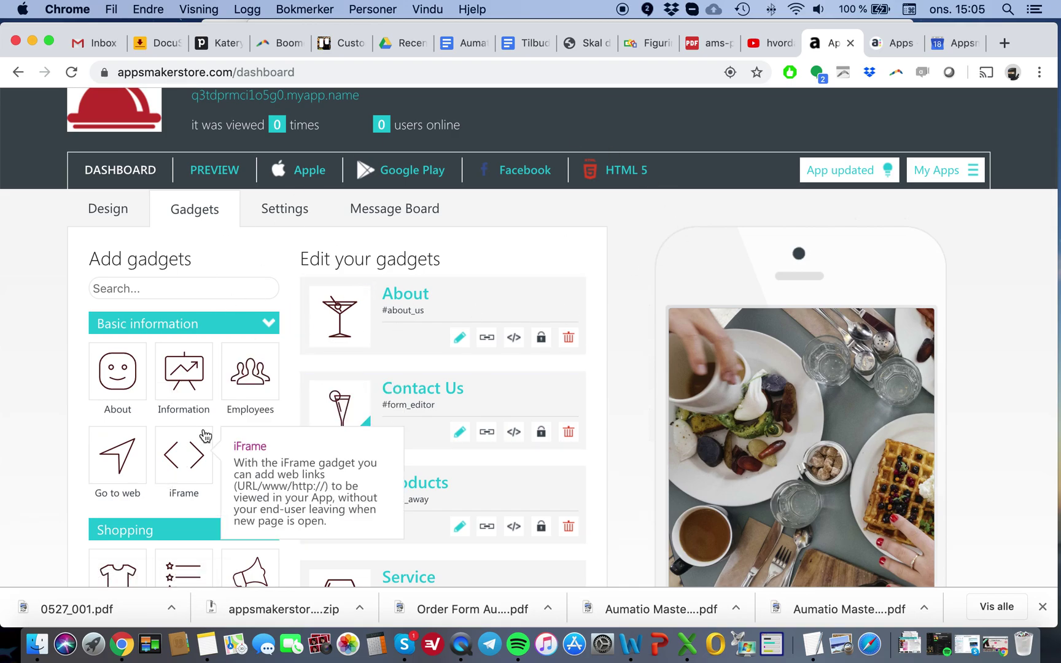
# Examine the app's existing gadgets from About to Share alongside the phone preview and the Shopping and Management gadget groups.
pyautogui.scroll(-3, 190, 436)
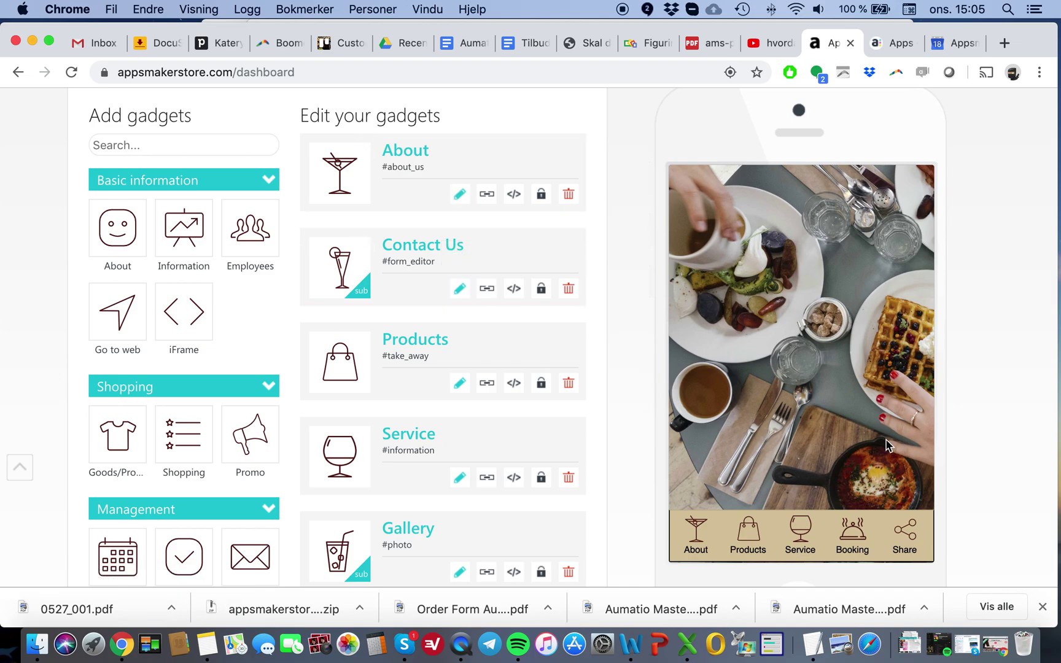
pyautogui.scroll(-4, 653, 343)
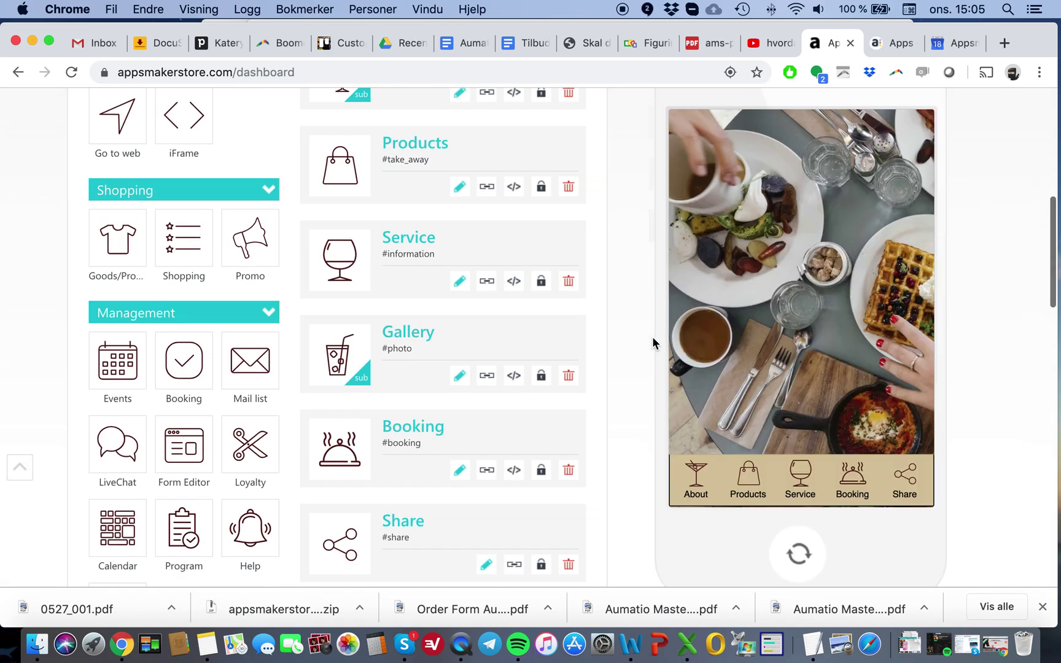
pyautogui.scroll(-2, 617, 399)
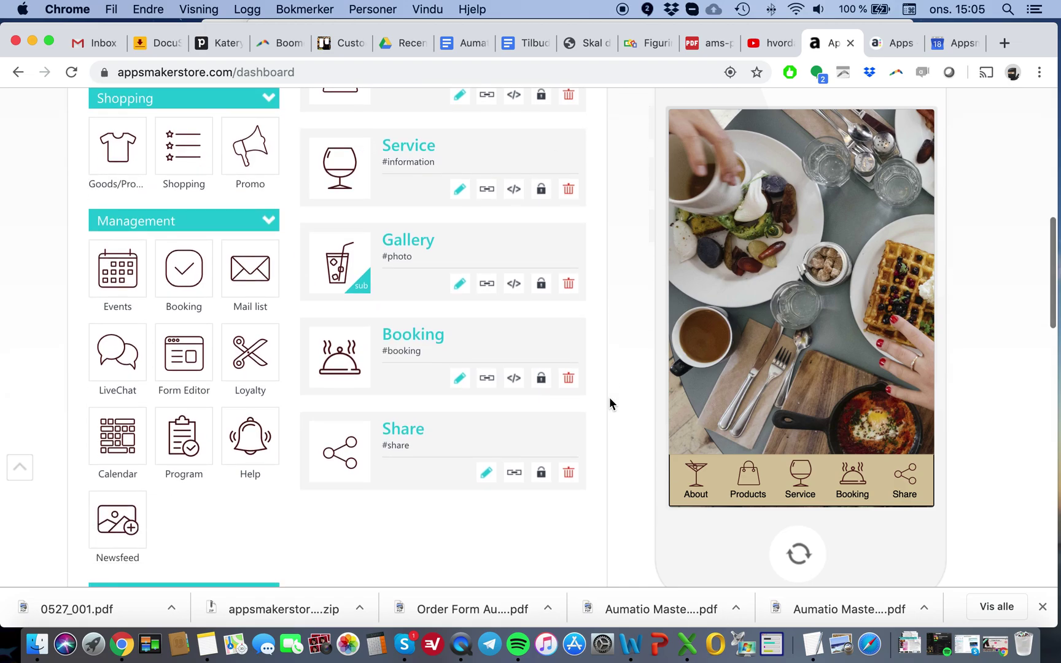
pyautogui.scroll(8, 612, 402)
pyautogui.scroll(-2, 609, 397)
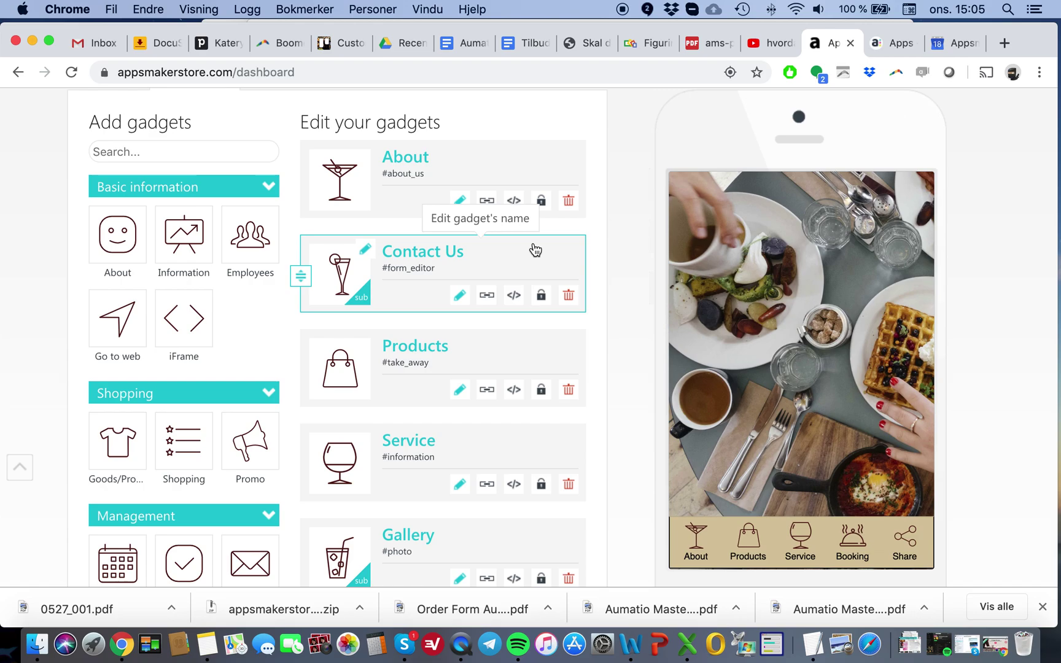
pyautogui.scroll(-1, 535, 249)
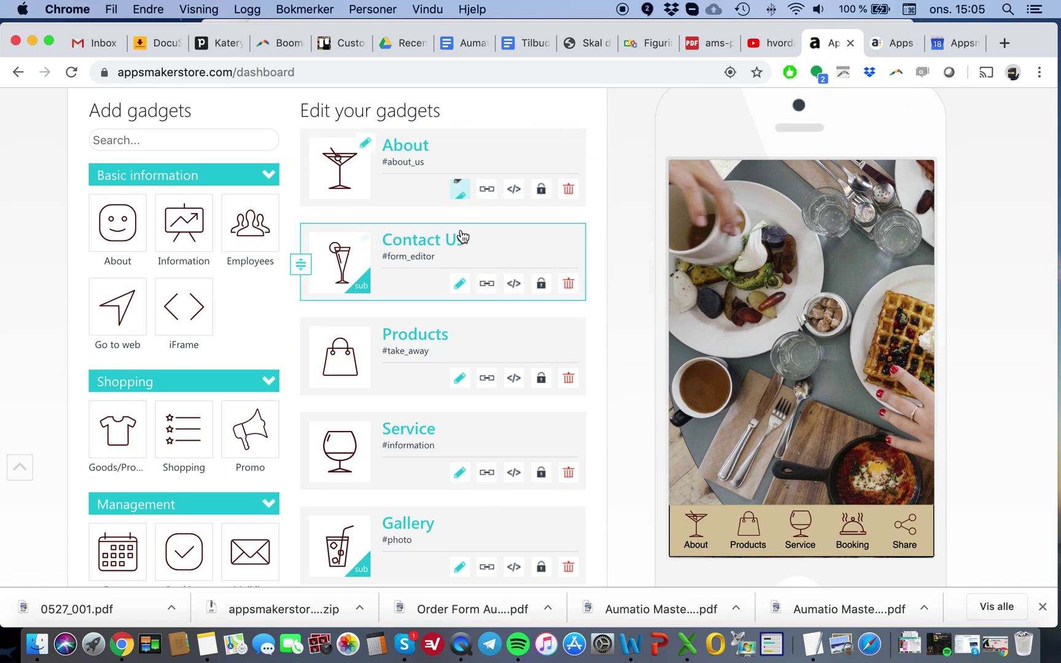
# Open the app's push message board and enter "kdafjlask jdfaksd" as the push notification text.
pyautogui.scroll(5, 463, 237)
pyautogui.scroll(-3, 463, 237)
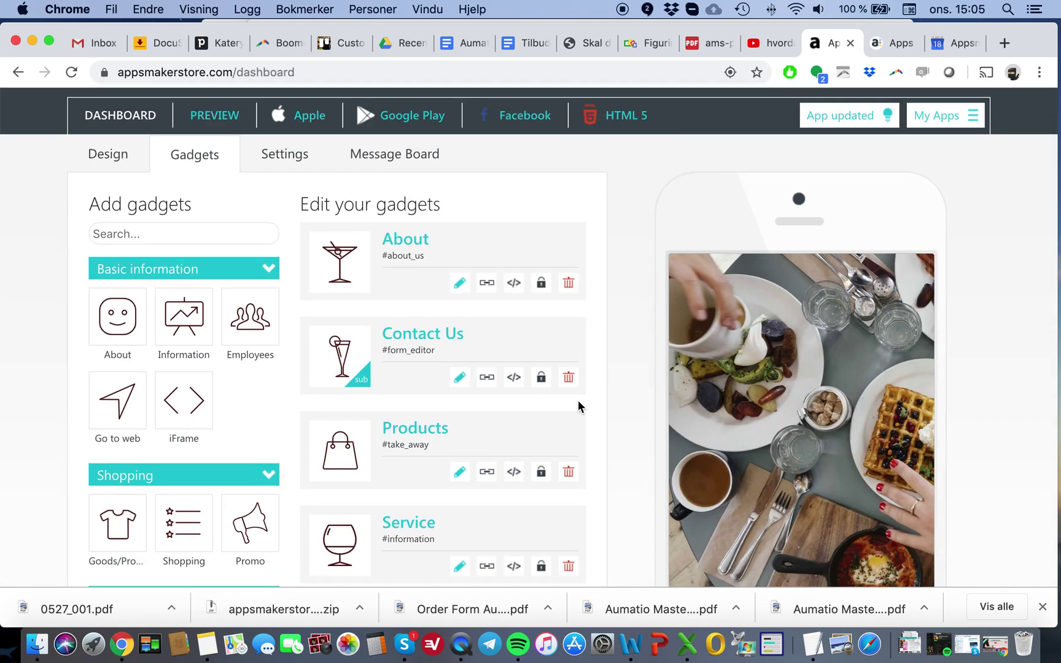
pyautogui.click(402, 160)
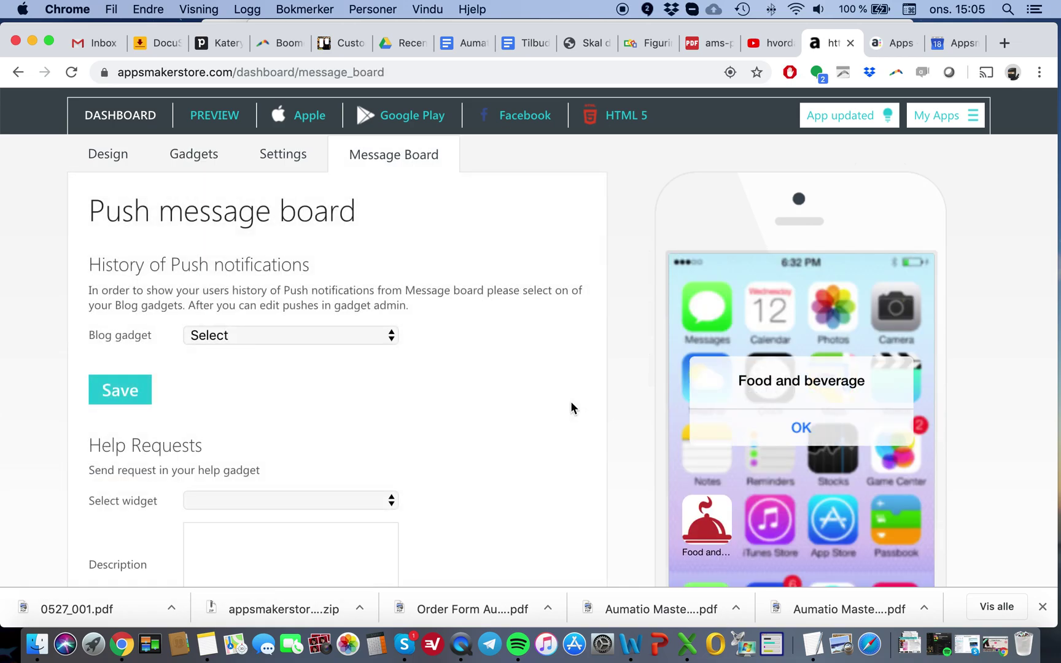
pyautogui.scroll(-4, 572, 409)
pyautogui.scroll(-10, 571, 404)
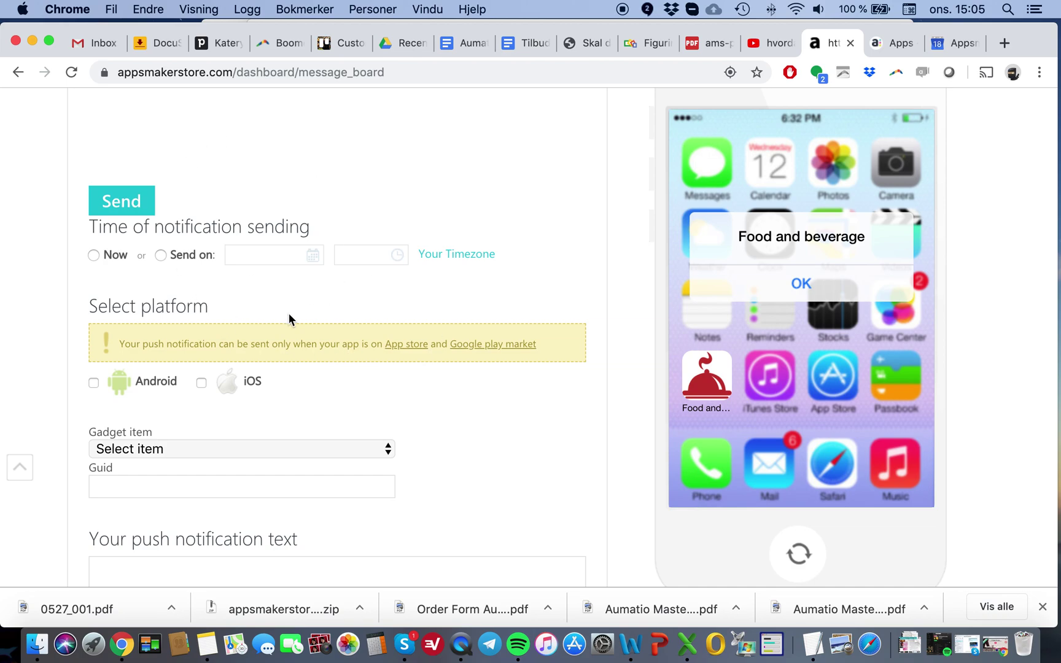
pyautogui.scroll(-2, 231, 294)
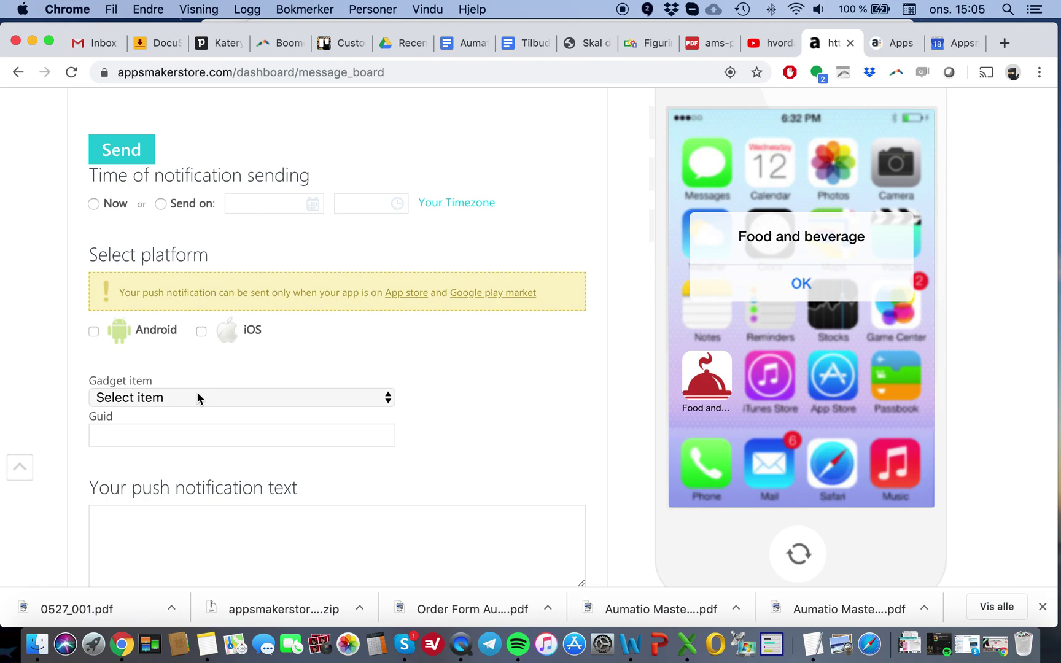
pyautogui.click(171, 540)
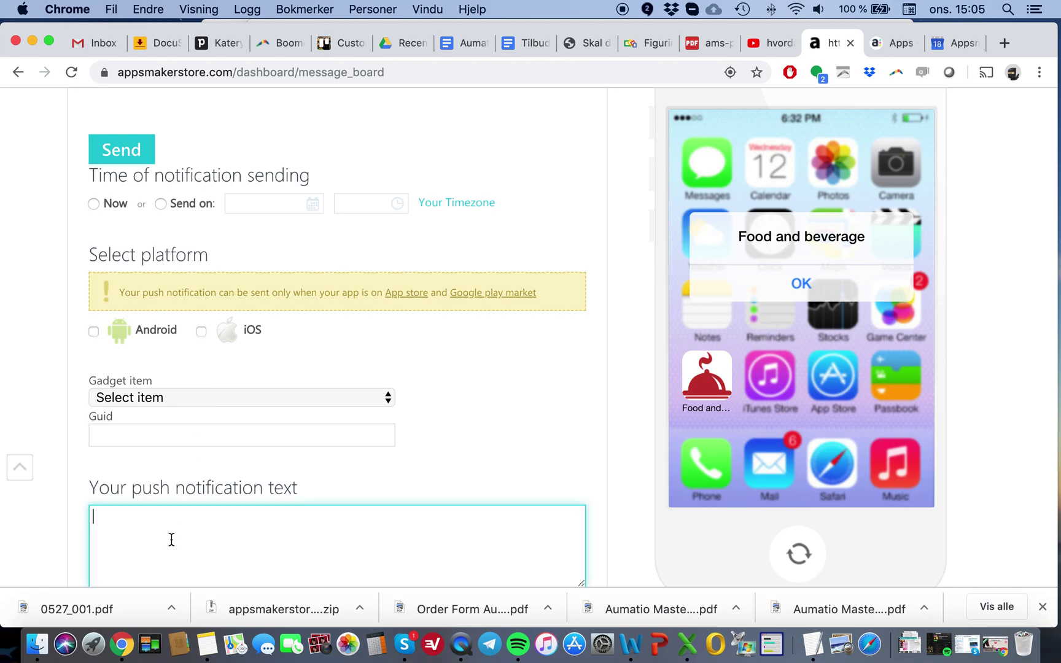
pyautogui.write('kdafjlask jdfaksd')
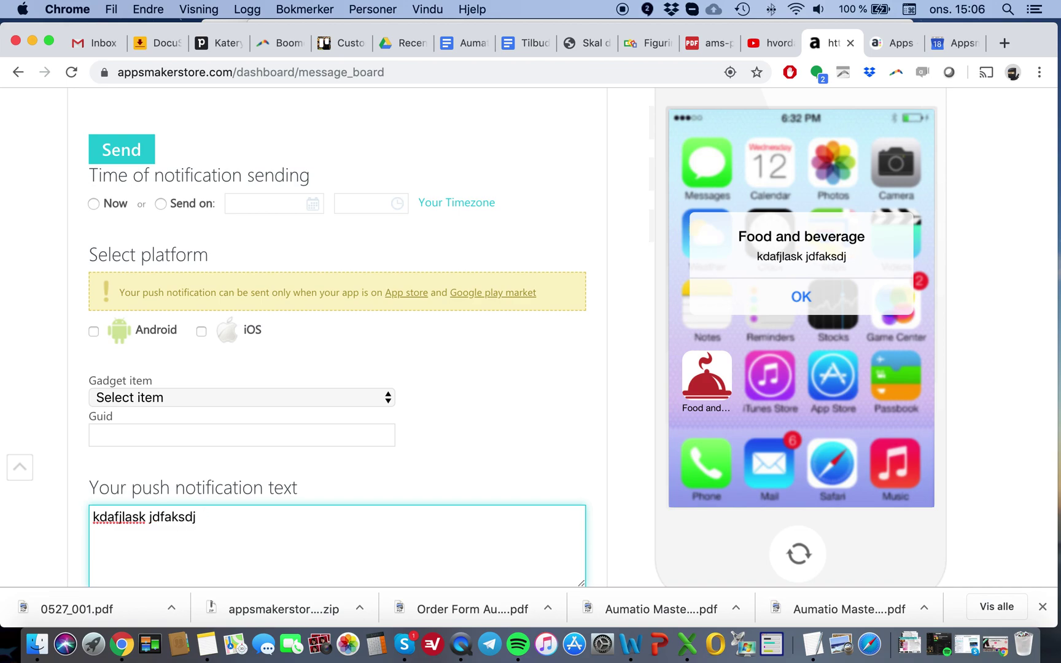
# Look over the push message board page and the app update option, and show the Admin account options.
pyautogui.scroll(15, 337, 338)
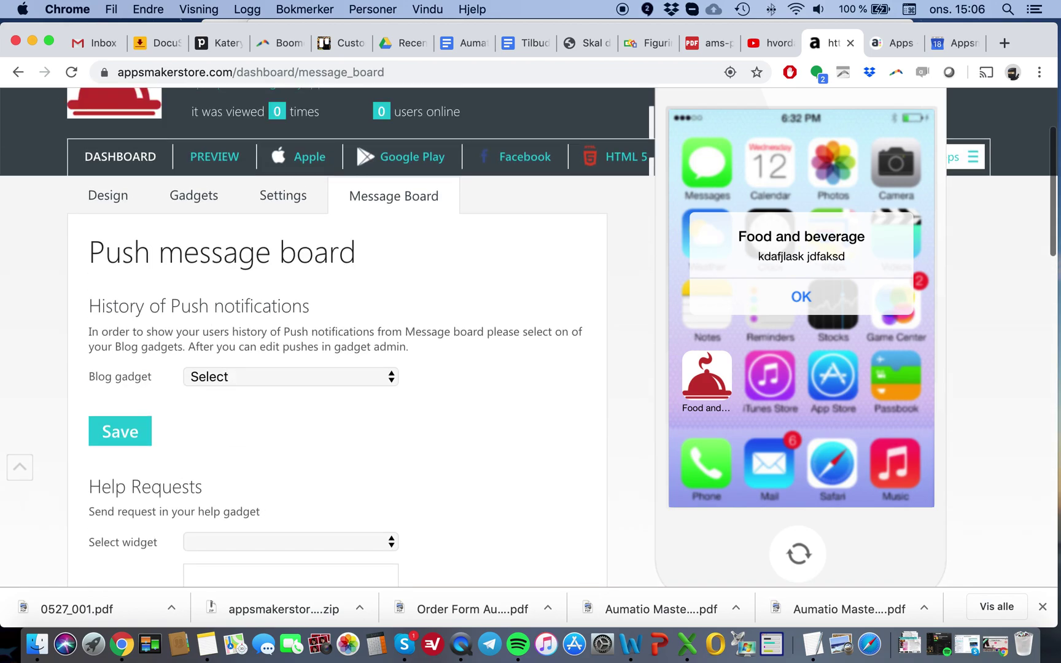
pyautogui.scroll(1, 336, 338)
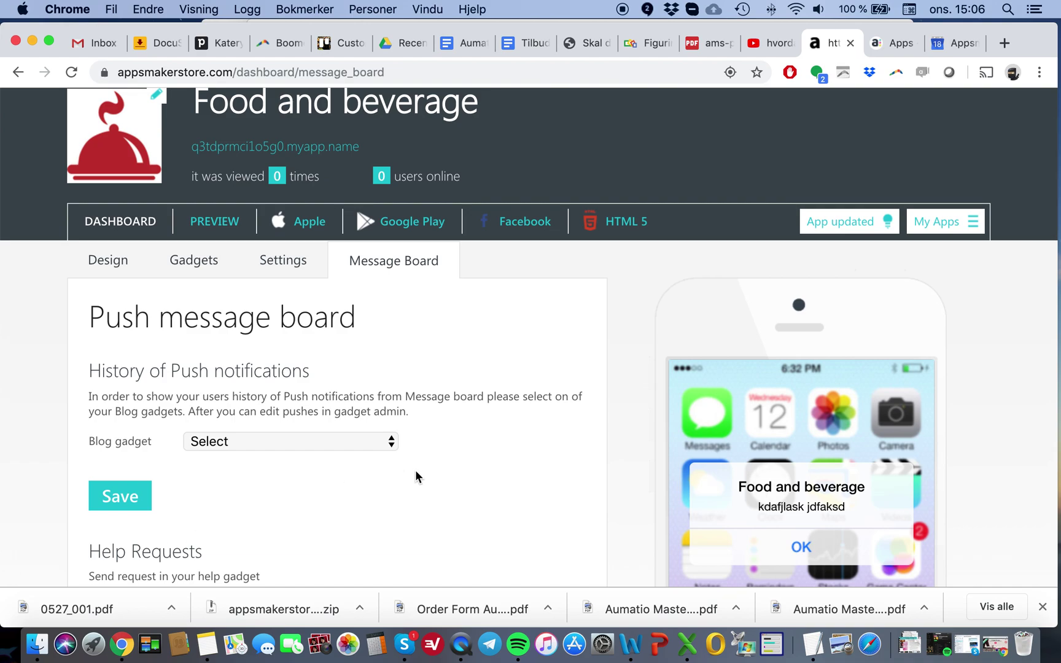
pyautogui.scroll(1, 423, 478)
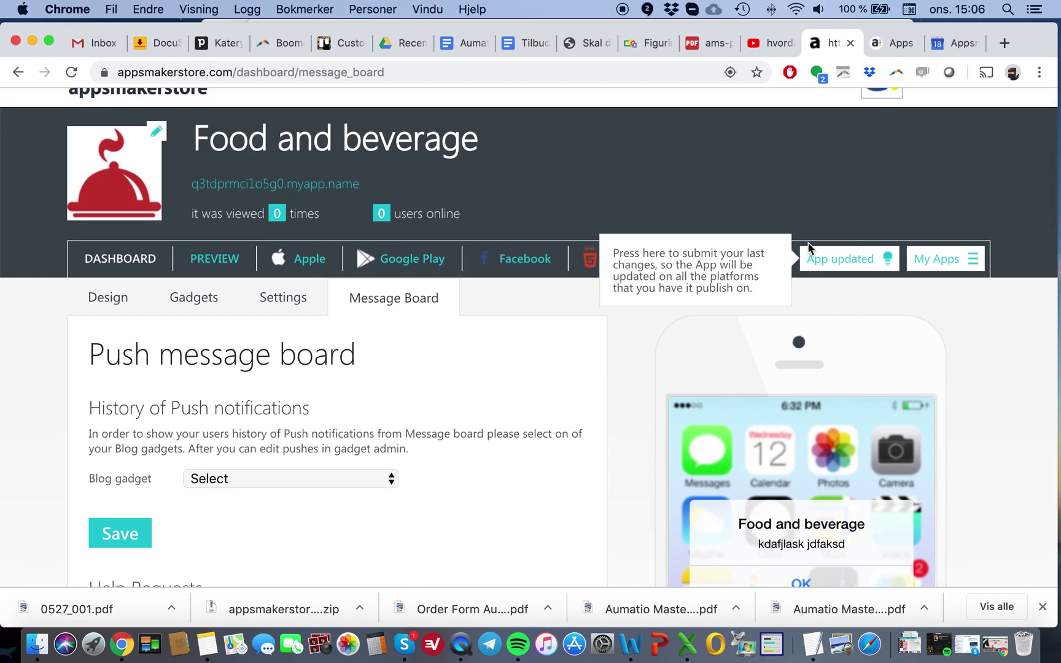
pyautogui.scroll(1, 753, 228)
pyautogui.moveTo(951, 119)
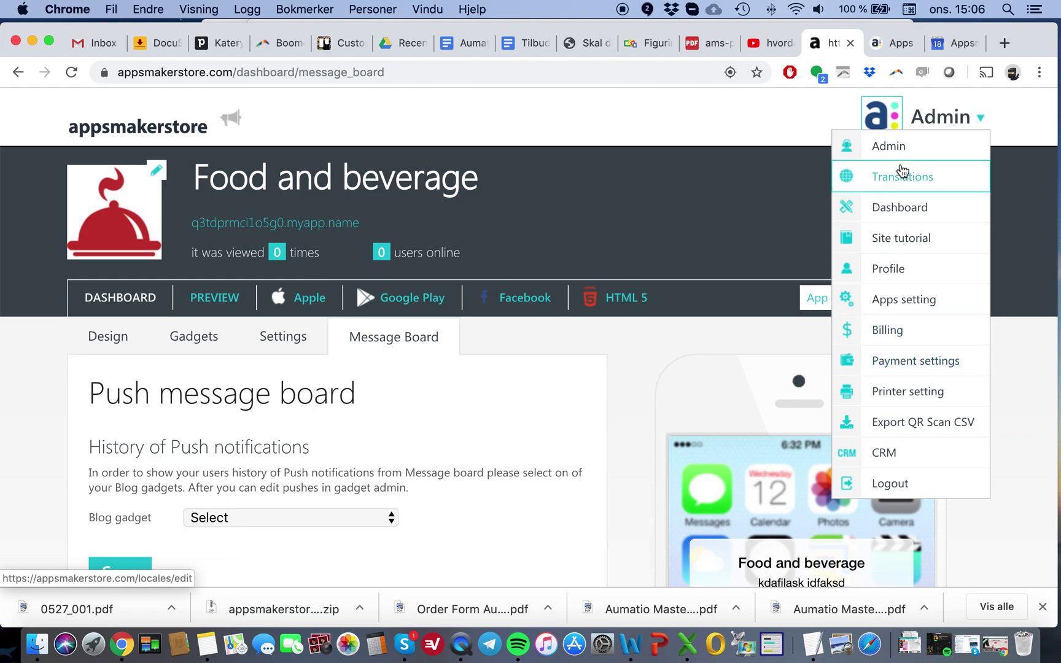
# Show the list of available site languages in the page footer, look through it and close it without choosing one.
pyautogui.scroll(-10, 600, 376)
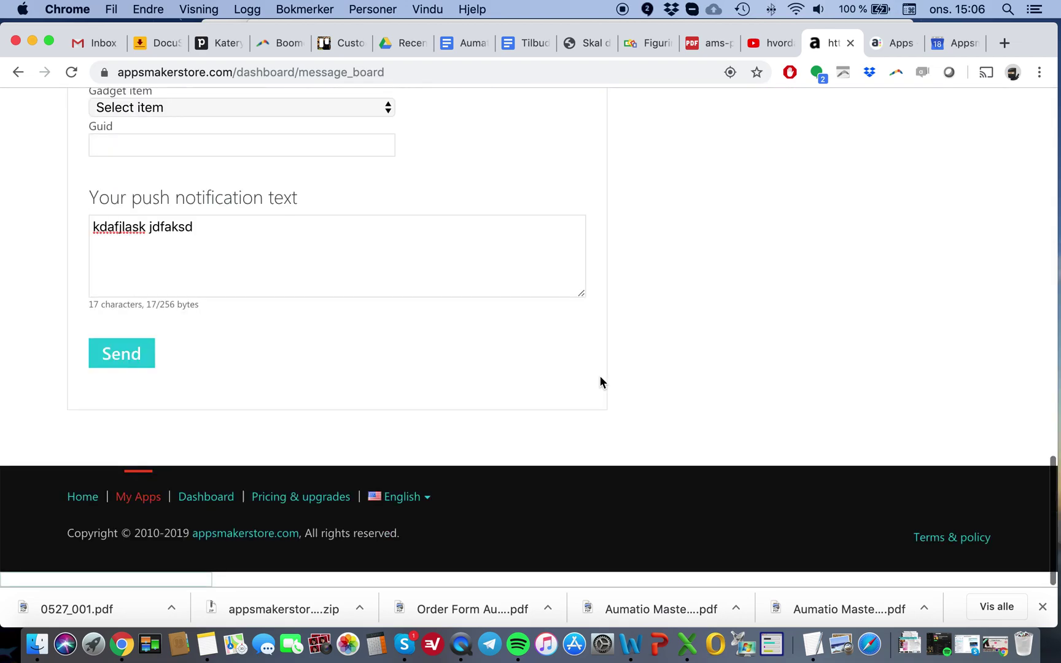
pyautogui.click(406, 497)
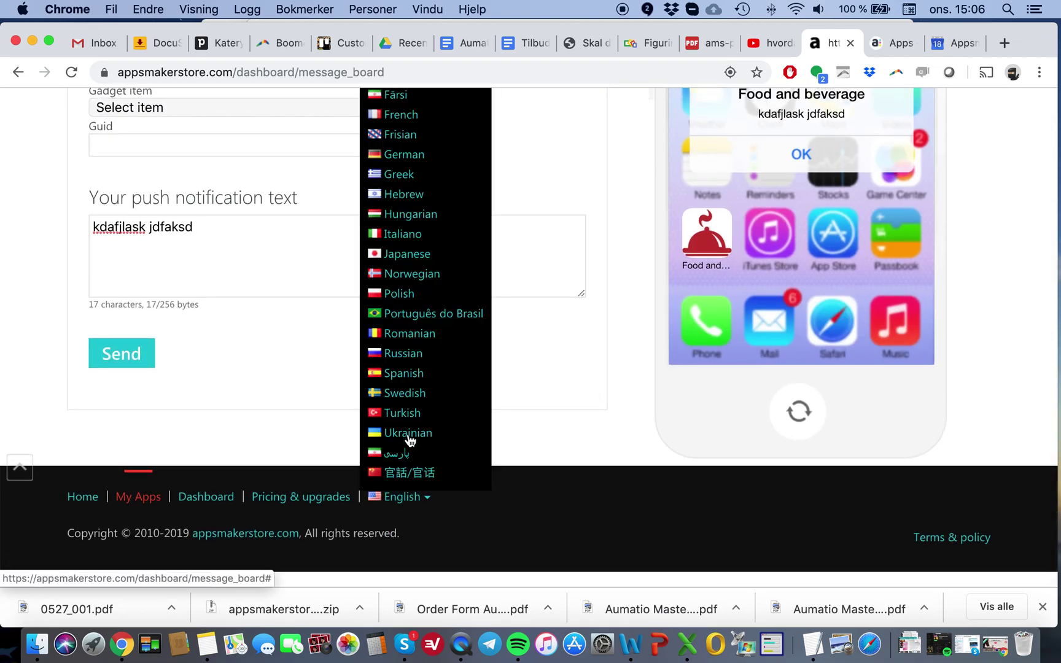
pyautogui.scroll(3, 432, 362)
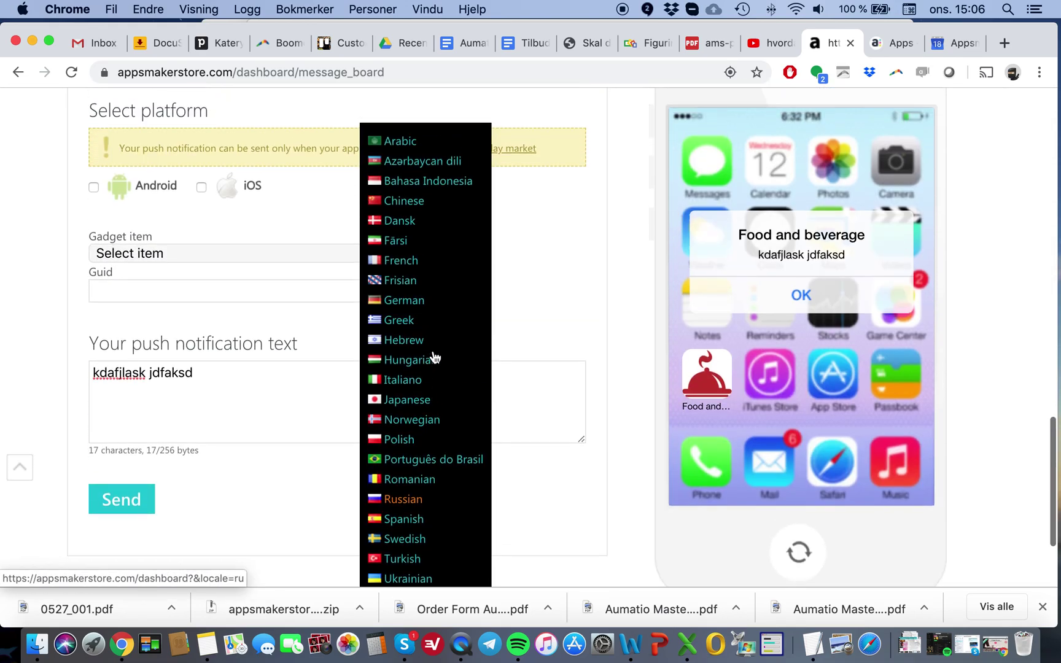
pyautogui.scroll(-3, 434, 356)
pyautogui.scroll(1, 433, 356)
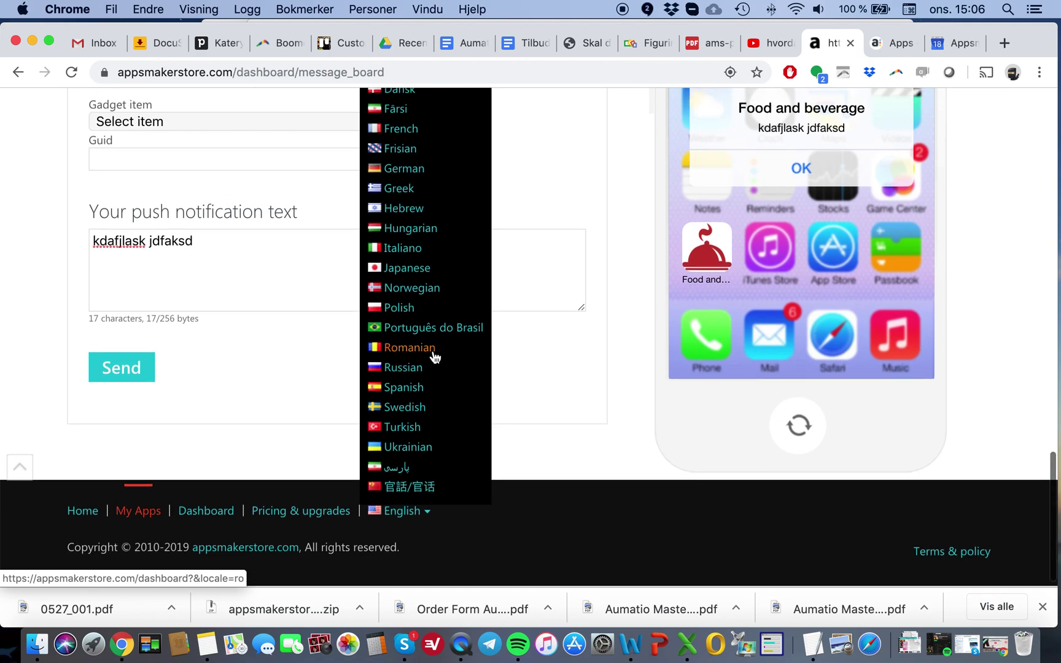
pyautogui.click(507, 254)
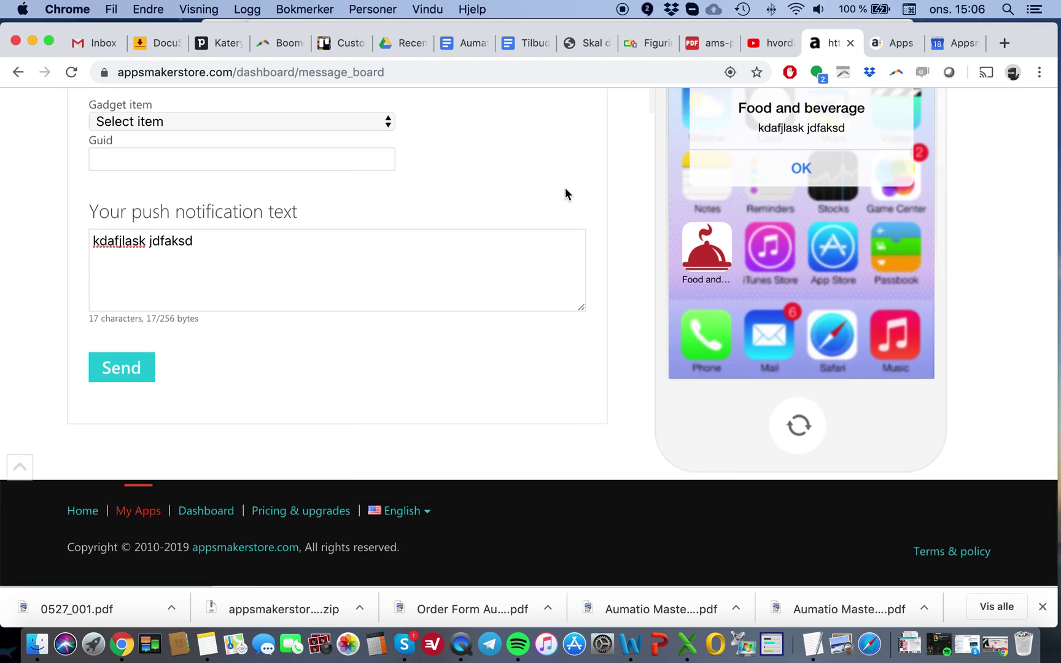
# Open the app's HTML5 publishing page and review the app URLs, QR code and statistics.
pyautogui.scroll(20, 565, 194)
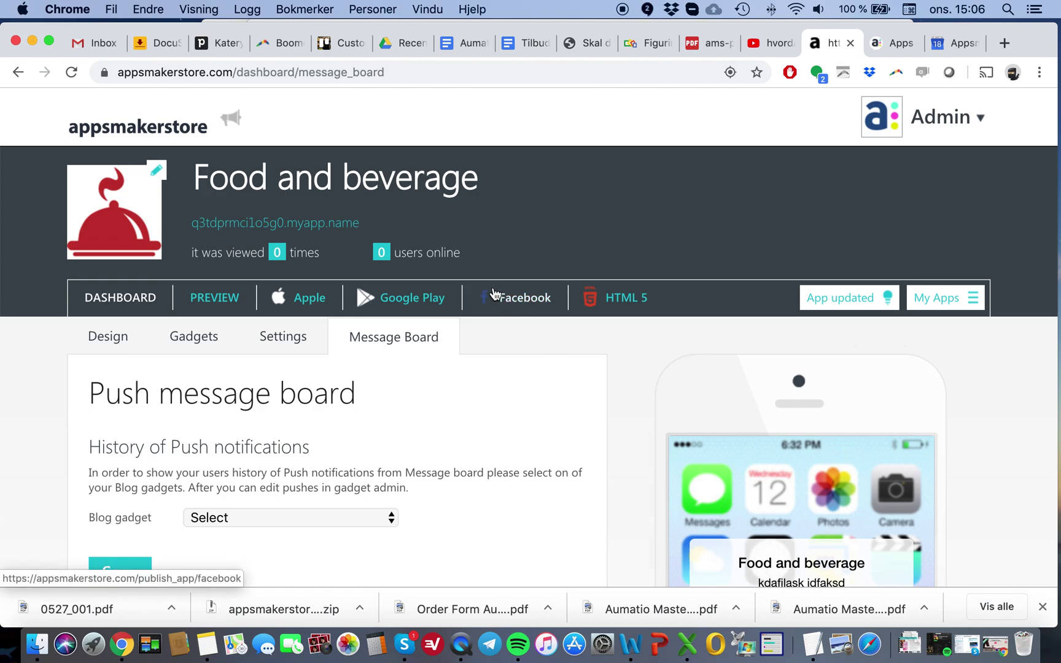
pyautogui.click(613, 313)
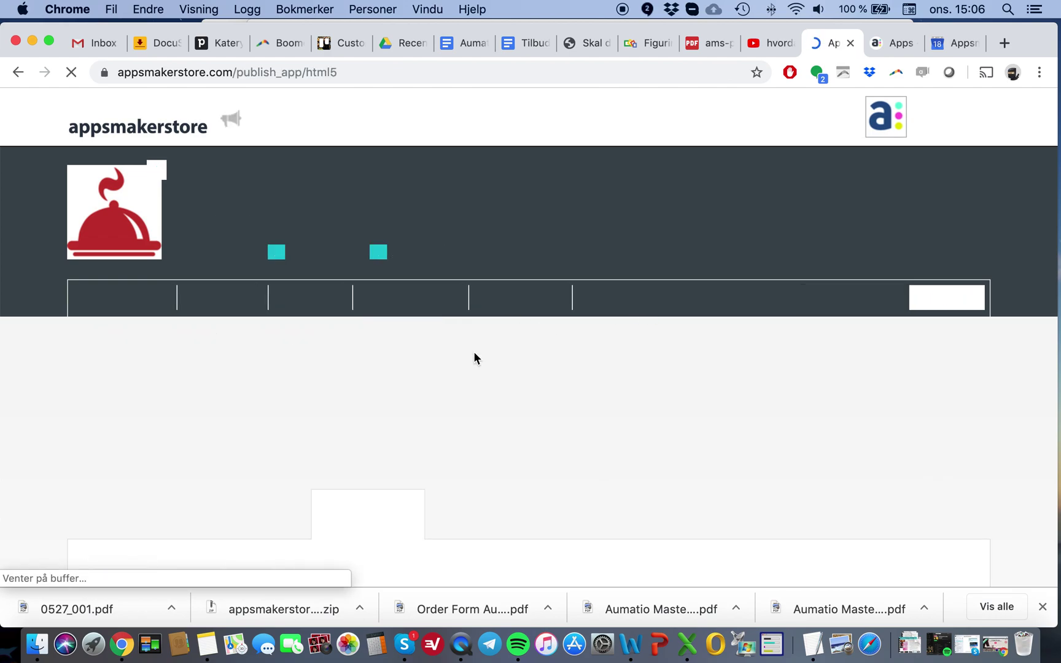
pyautogui.scroll(-6, 474, 354)
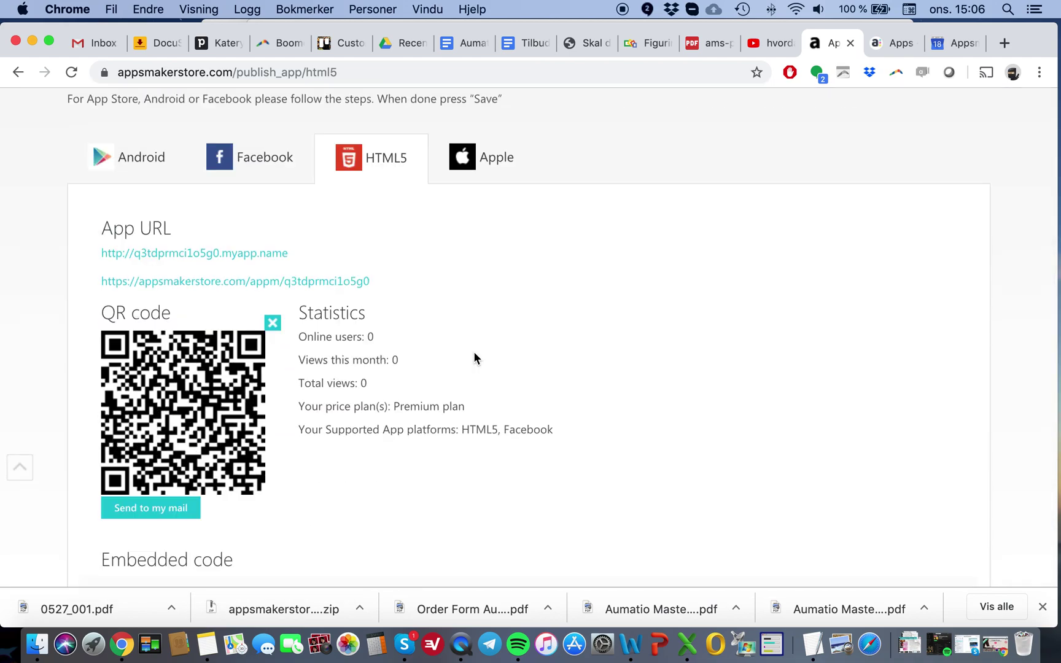
pyautogui.scroll(-2, 474, 358)
pyautogui.scroll(3, 474, 353)
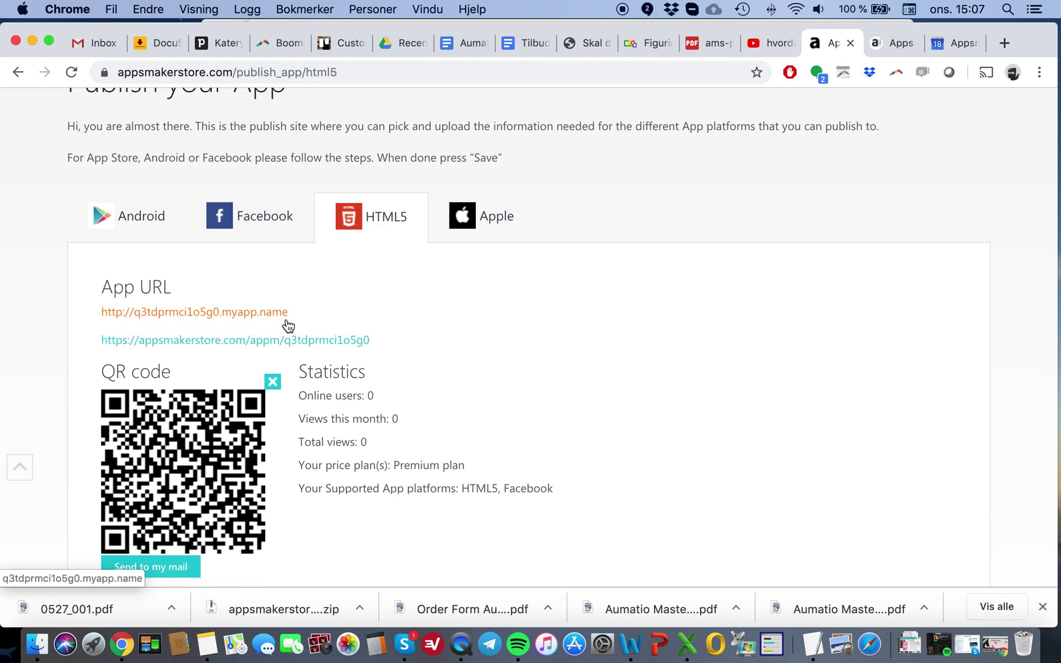
pyautogui.scroll(-1, 334, 328)
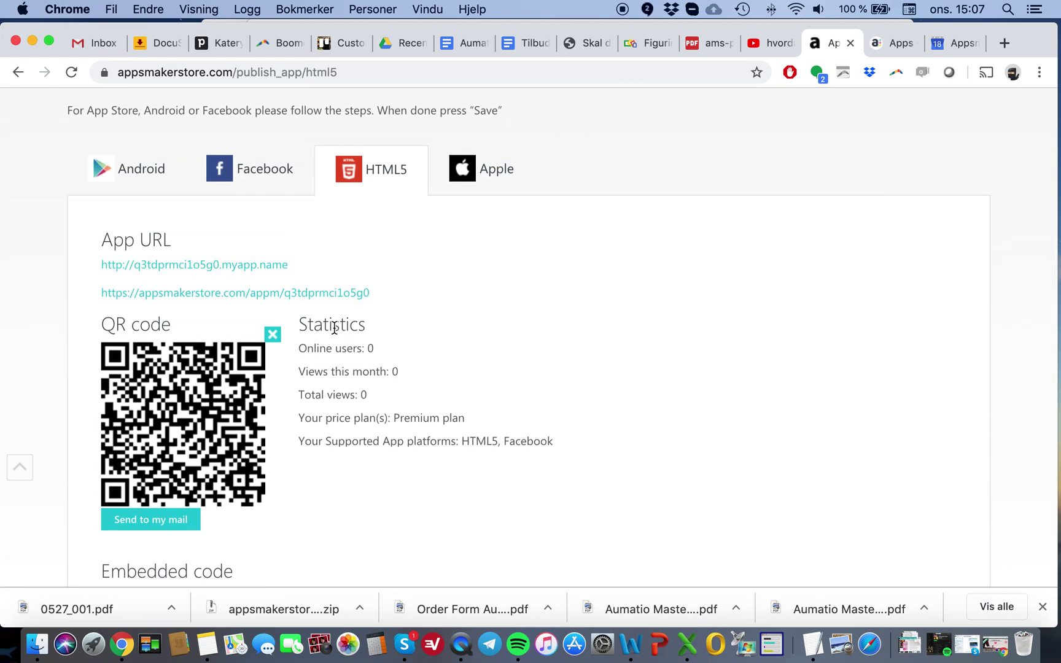
# Examine the HTML5 embedded code section and select the whole Banner to Your App script.
pyautogui.scroll(-8, 334, 327)
pyautogui.scroll(3, 335, 332)
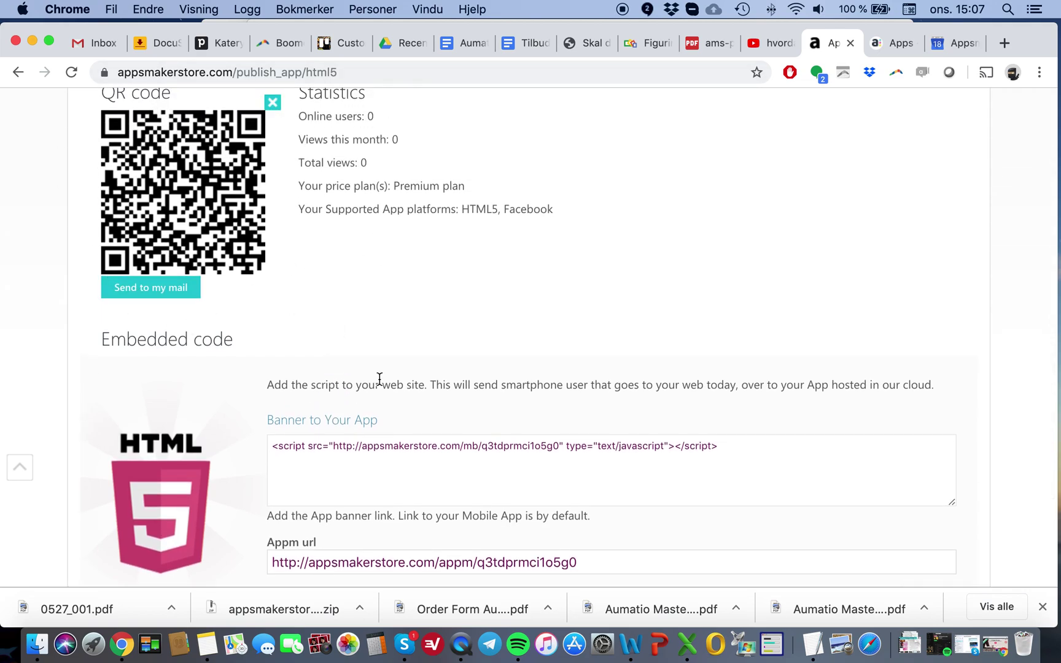
pyautogui.scroll(-3, 379, 379)
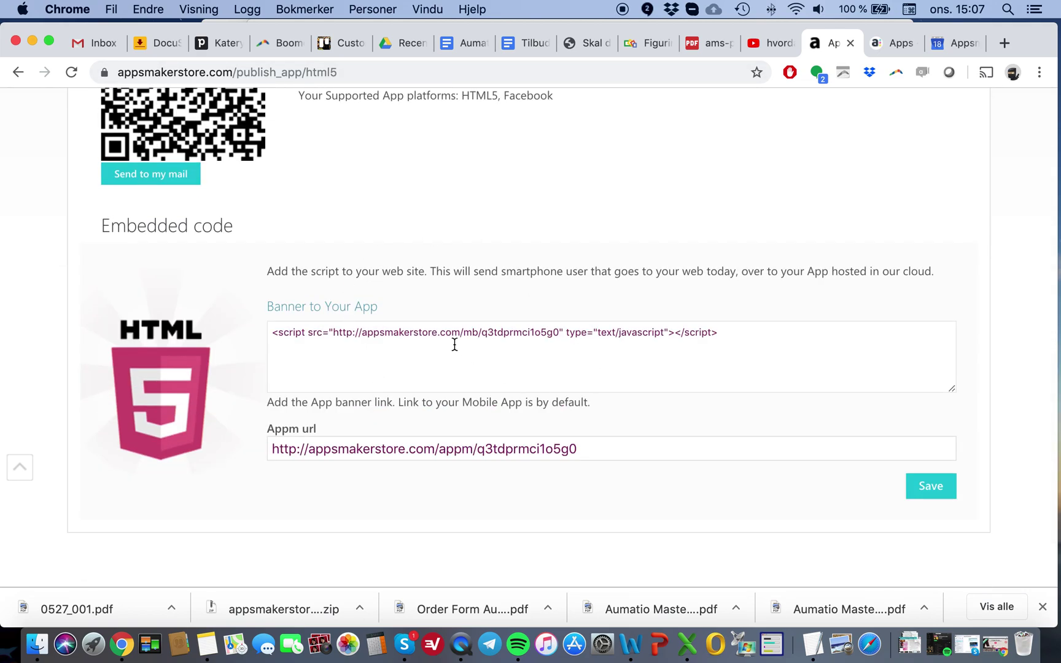
pyautogui.scroll(3, 454, 344)
pyautogui.scroll(4, 454, 344)
pyautogui.scroll(3, 454, 344)
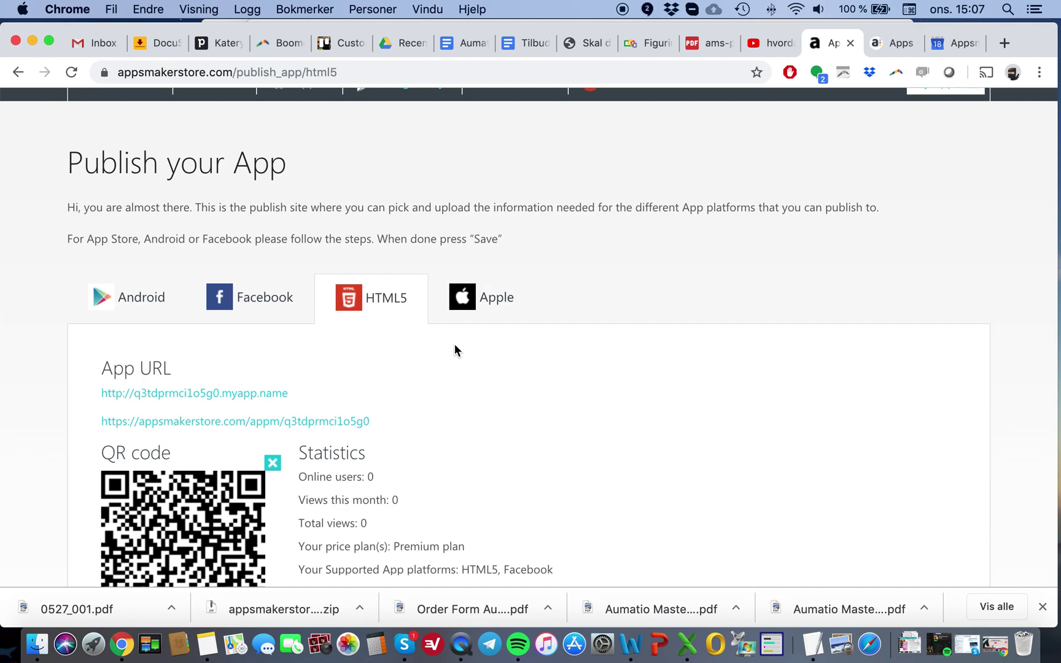
pyautogui.scroll(-10, 595, 396)
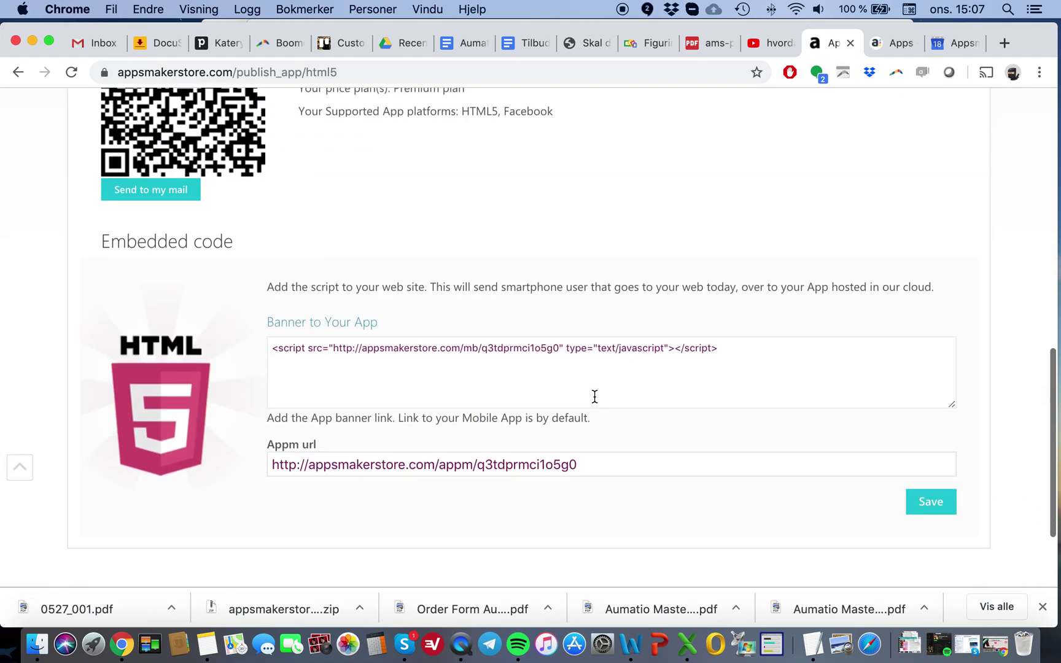
pyautogui.moveTo(737, 355); pyautogui.dragTo(246, 360)
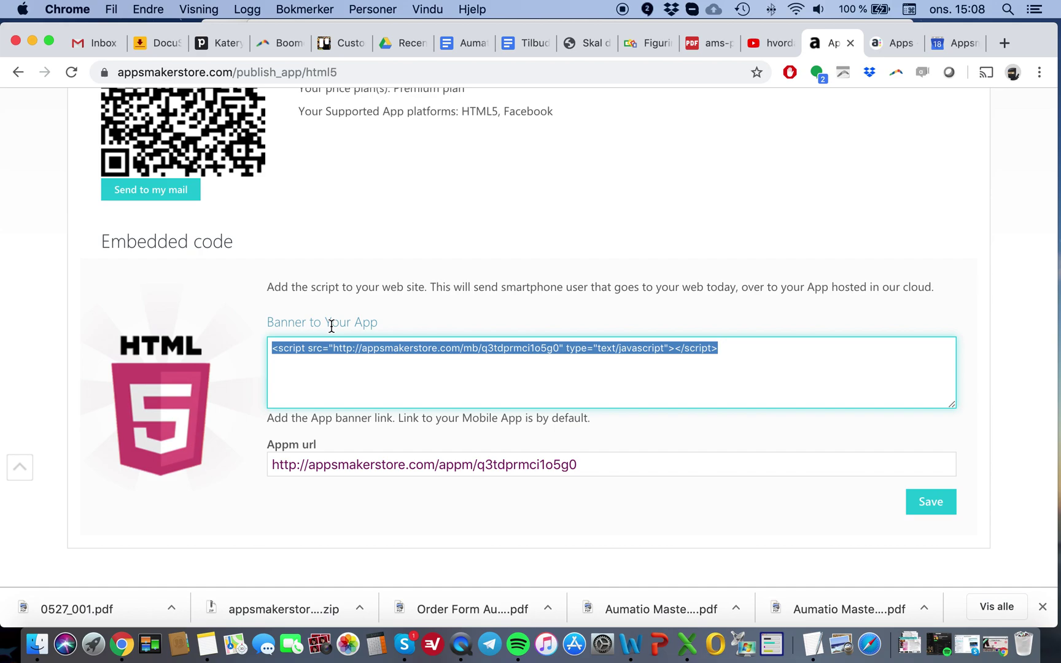
# Return to the Food and beverage app's dashboard and look over its gadgets and phone preview.
pyautogui.scroll(10, 332, 325)
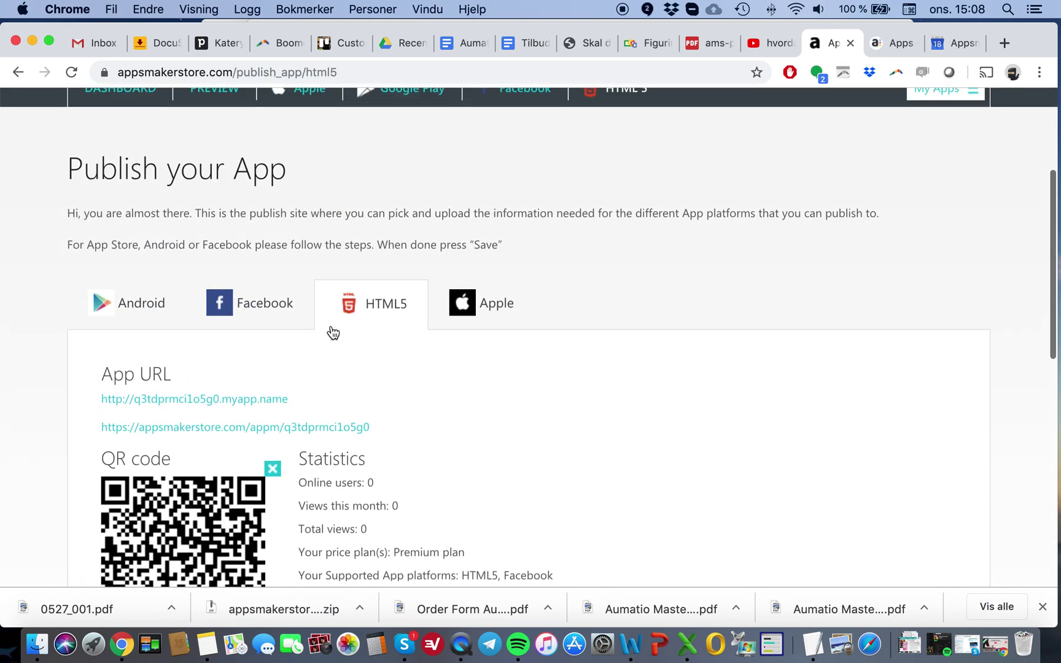
pyautogui.scroll(3, 446, 415)
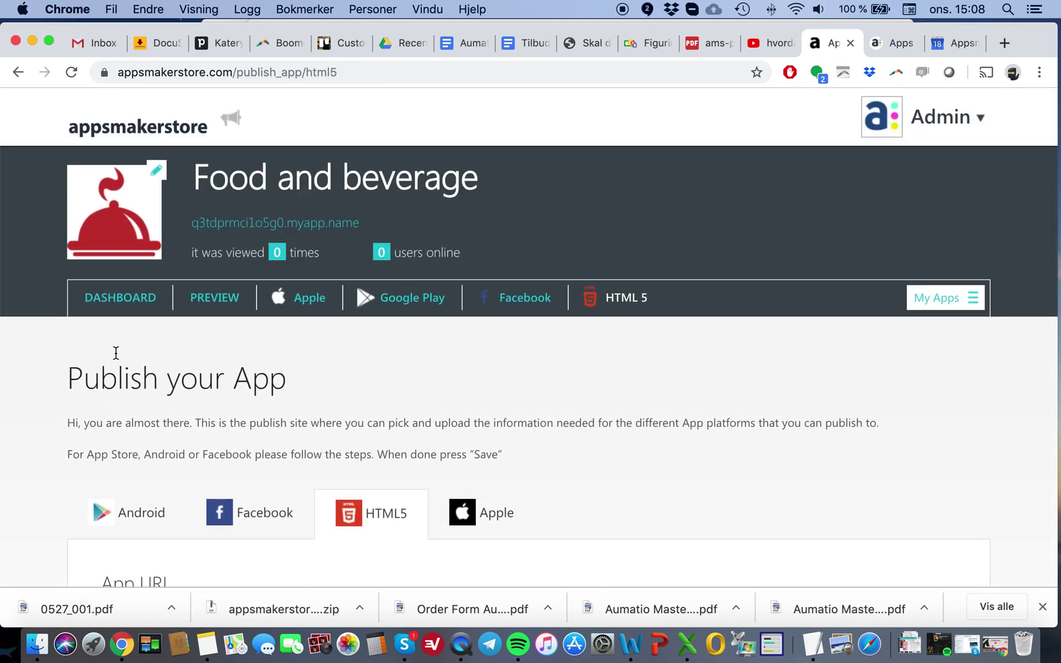
pyautogui.click(120, 298)
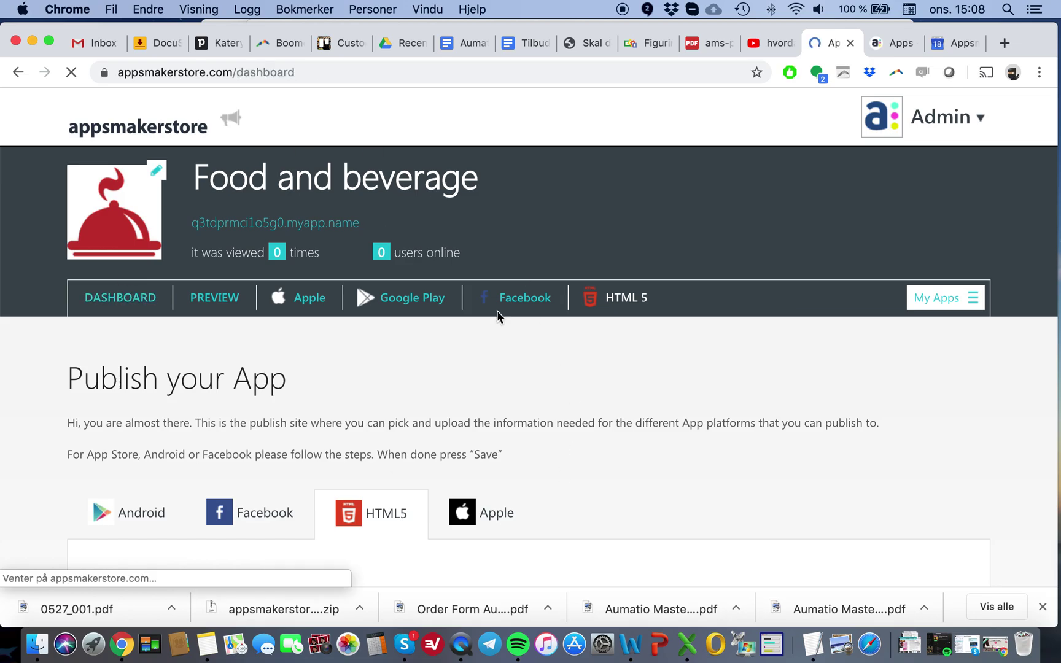
pyautogui.scroll(-5, 548, 413)
pyautogui.scroll(-8, 547, 418)
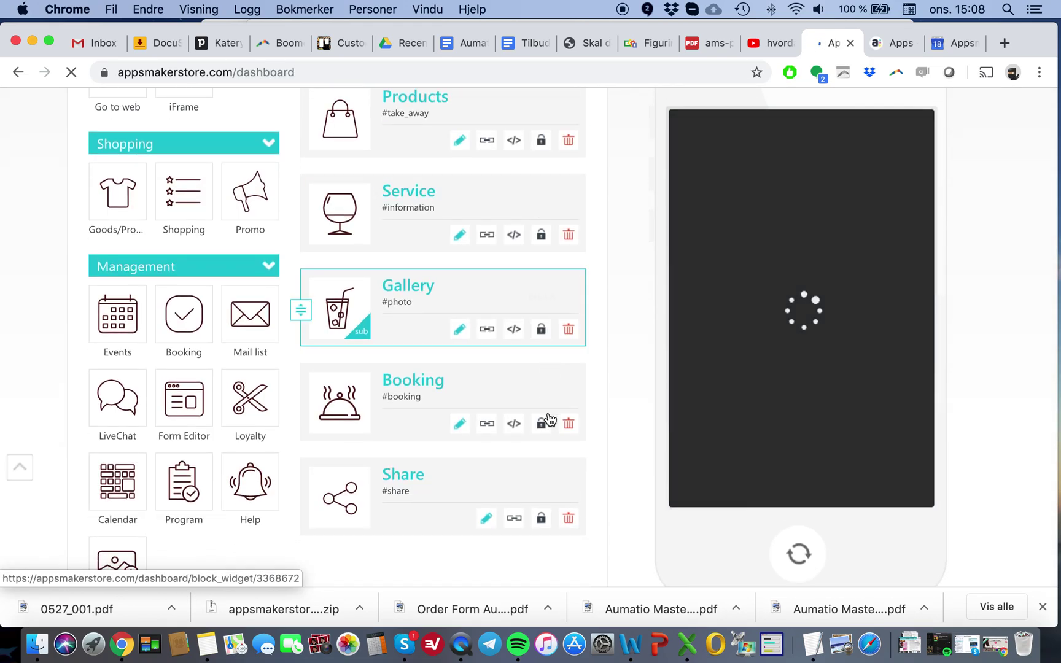
pyautogui.scroll(6, 550, 418)
pyautogui.scroll(6, 549, 413)
pyautogui.scroll(-4, 549, 413)
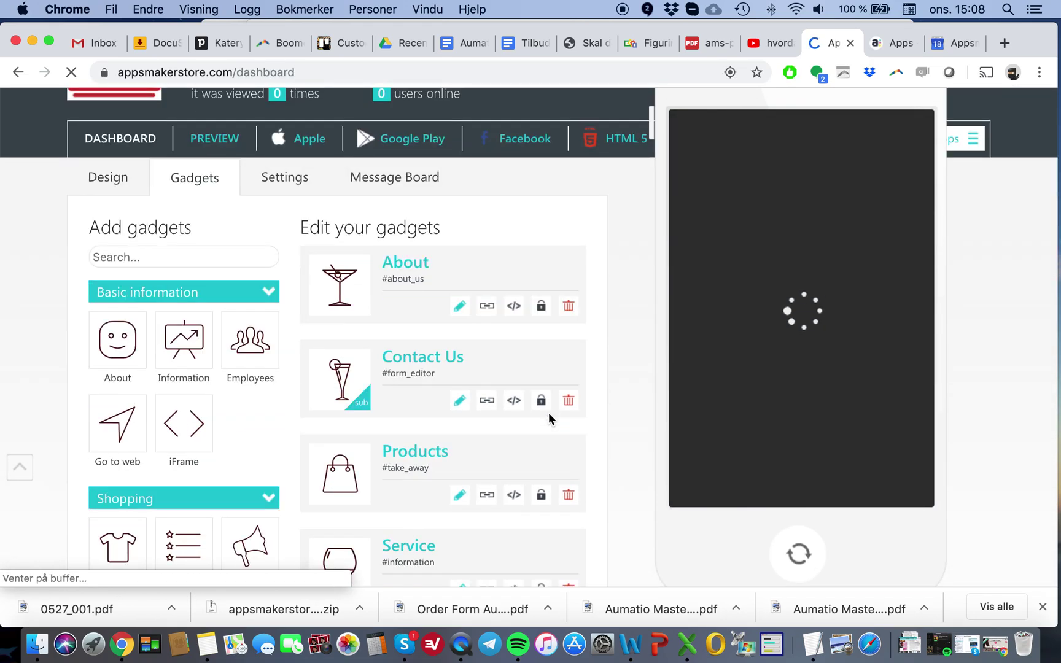
pyautogui.scroll(2, 548, 413)
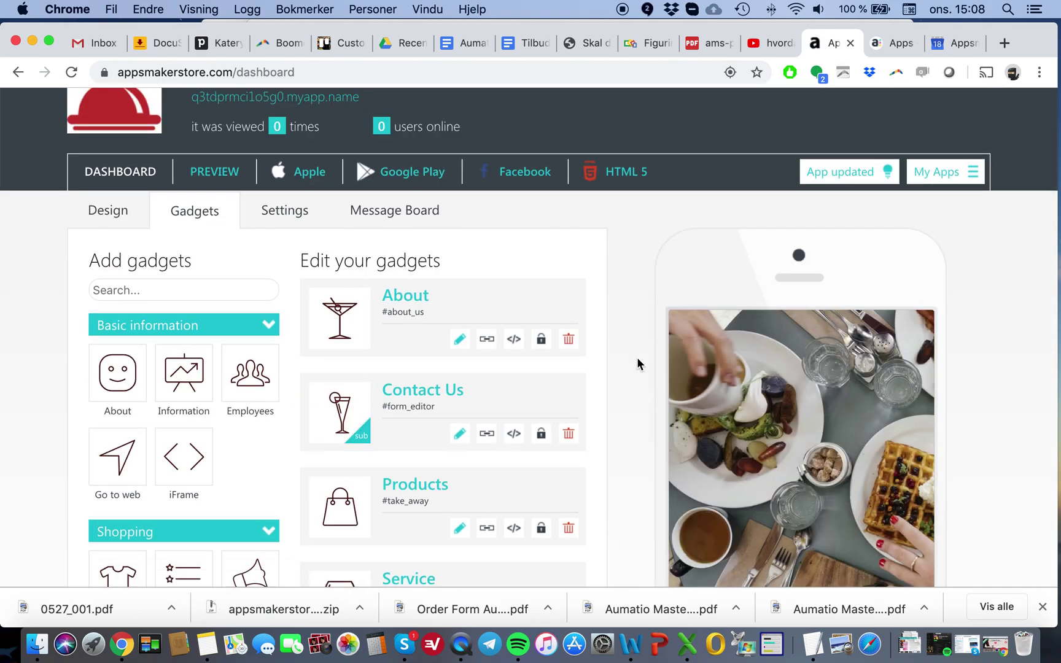
pyautogui.scroll(2, 638, 363)
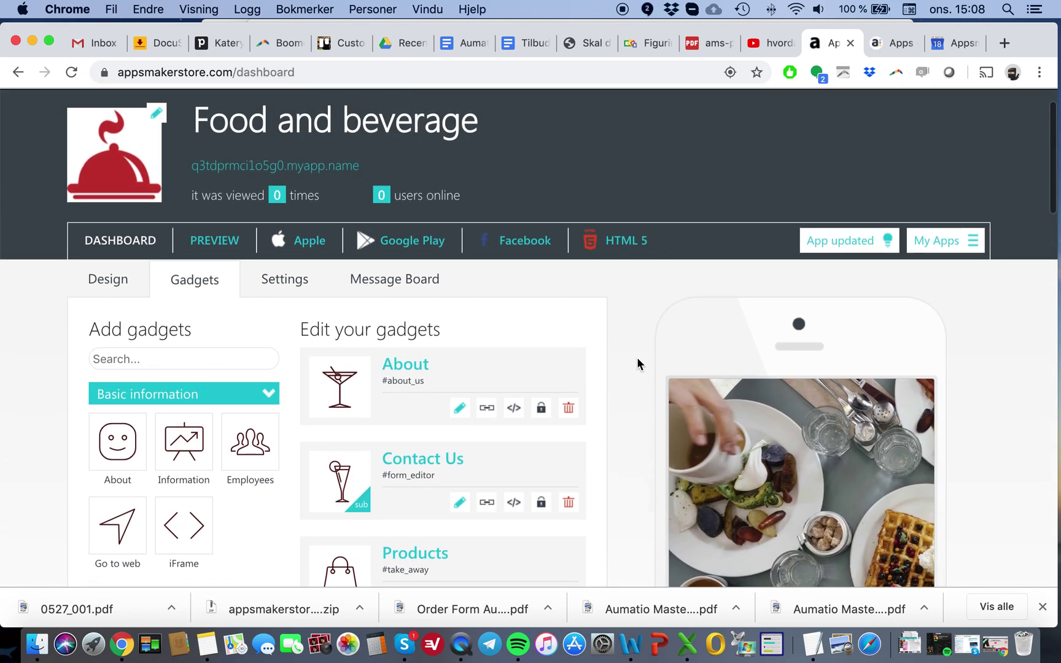
# Switch to the Formotus article on custom app costs and review the vendor tiers, continuing costs and Otreva calculator estimate.
pyautogui.click(647, 42)
pyautogui.scroll(-15, 362, 315)
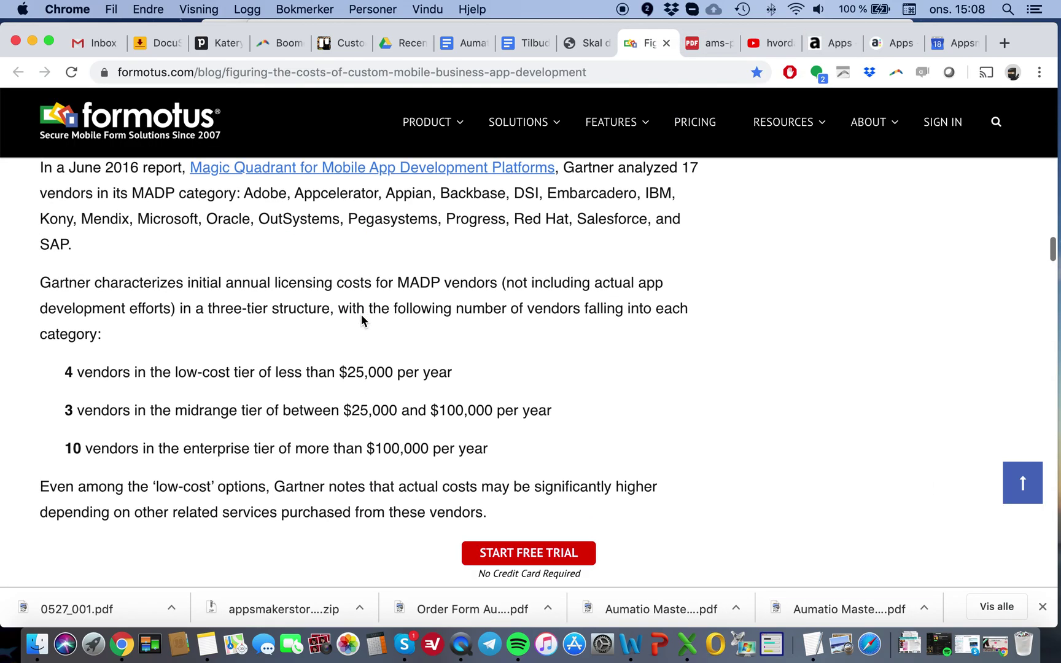
pyautogui.scroll(-12, 362, 314)
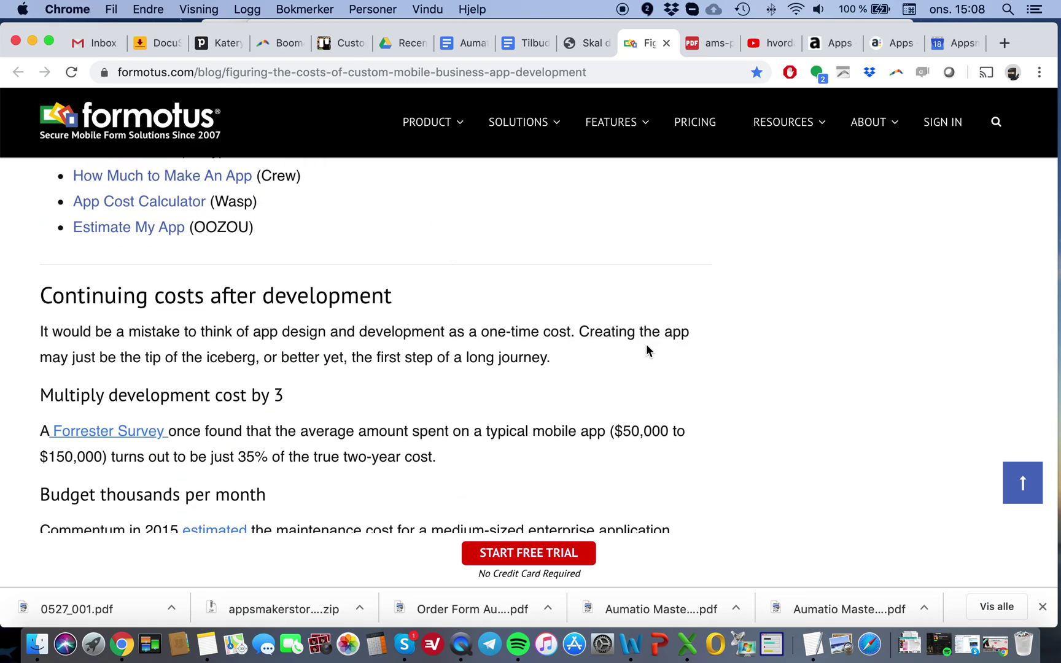
pyautogui.scroll(-5, 647, 345)
pyautogui.scroll(10, 647, 347)
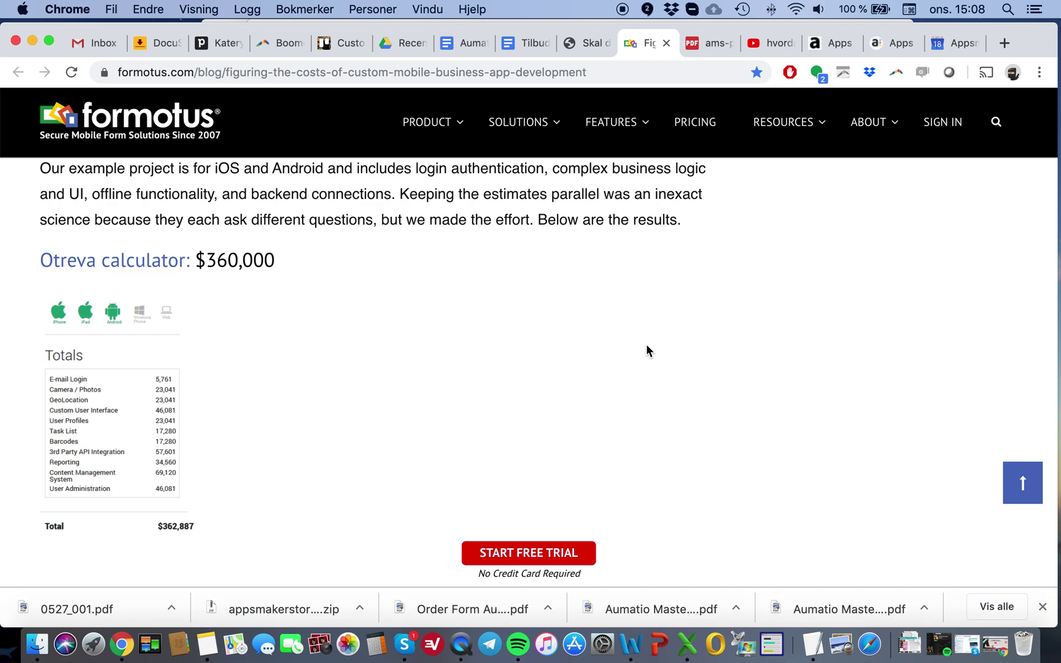
# Review the agency price ranges in the Formotus article and return to the Food and beverage app's dashboard in Appsmakerstore.
pyautogui.scroll(-10, 646, 351)
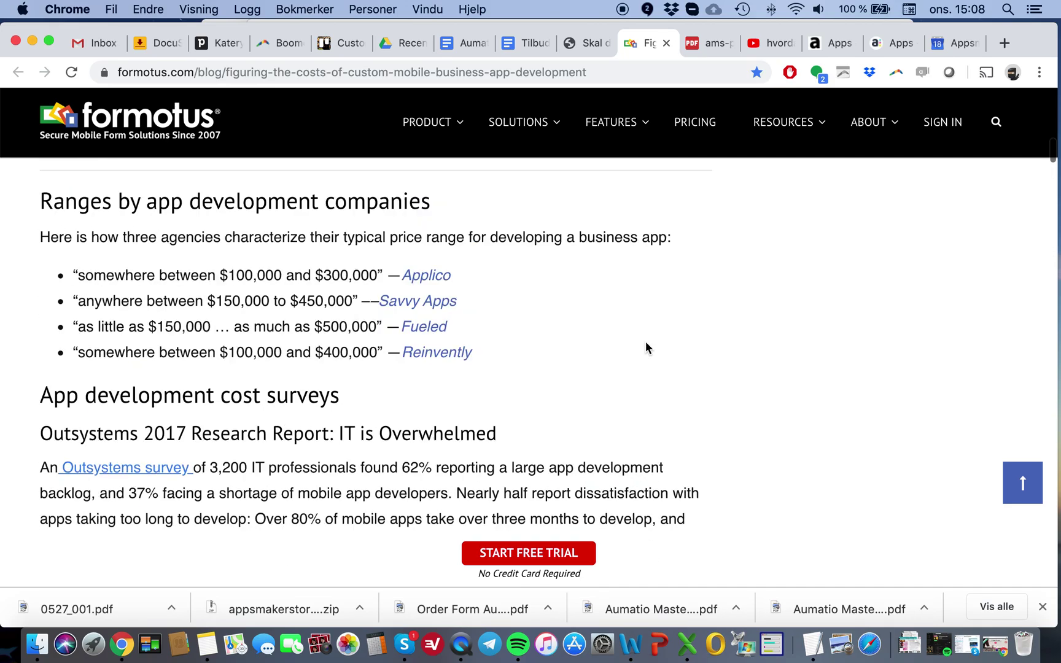
pyautogui.click(894, 44)
pyautogui.click(835, 39)
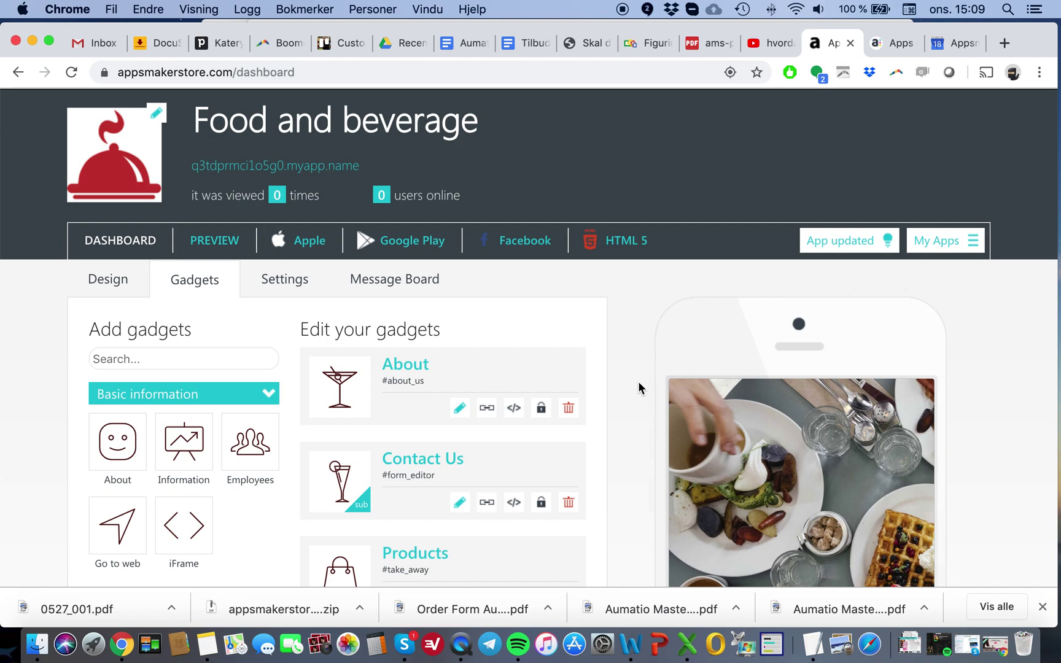
# Look through the Food and beverage app's gadget categories, existing gadgets, their editing options and the phone preview.
pyautogui.scroll(-2, 503, 399)
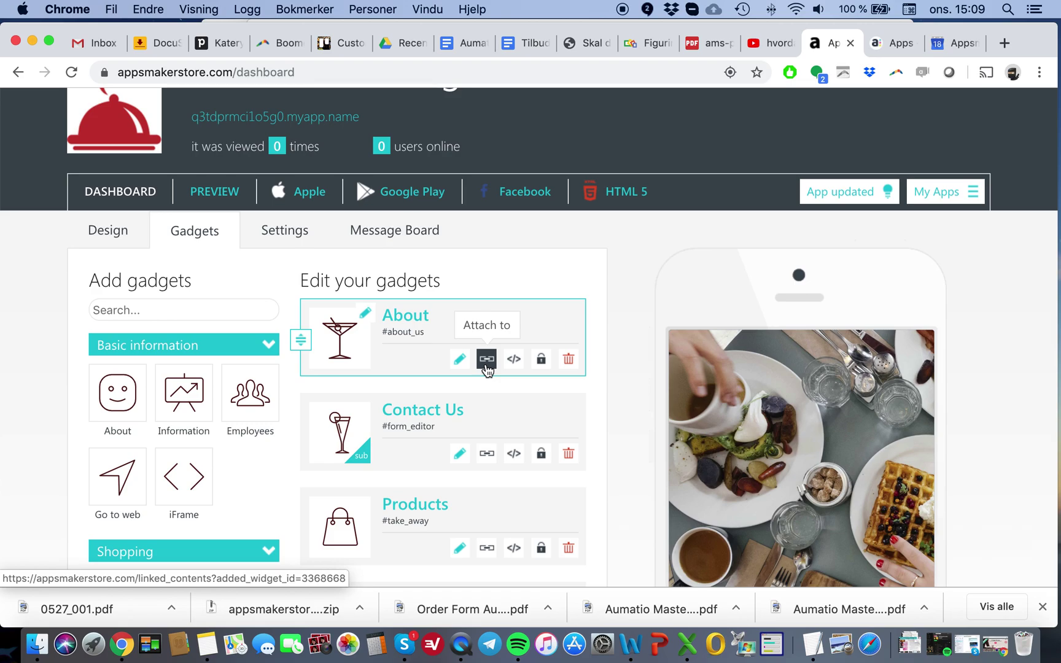
pyautogui.scroll(-5, 487, 369)
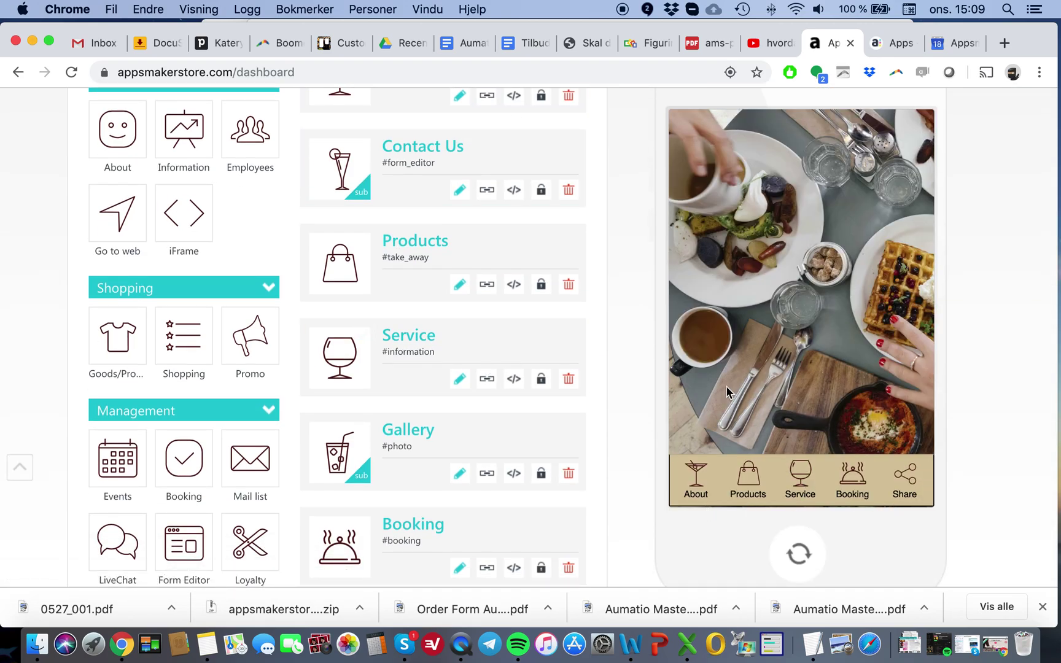
pyautogui.scroll(2, 670, 255)
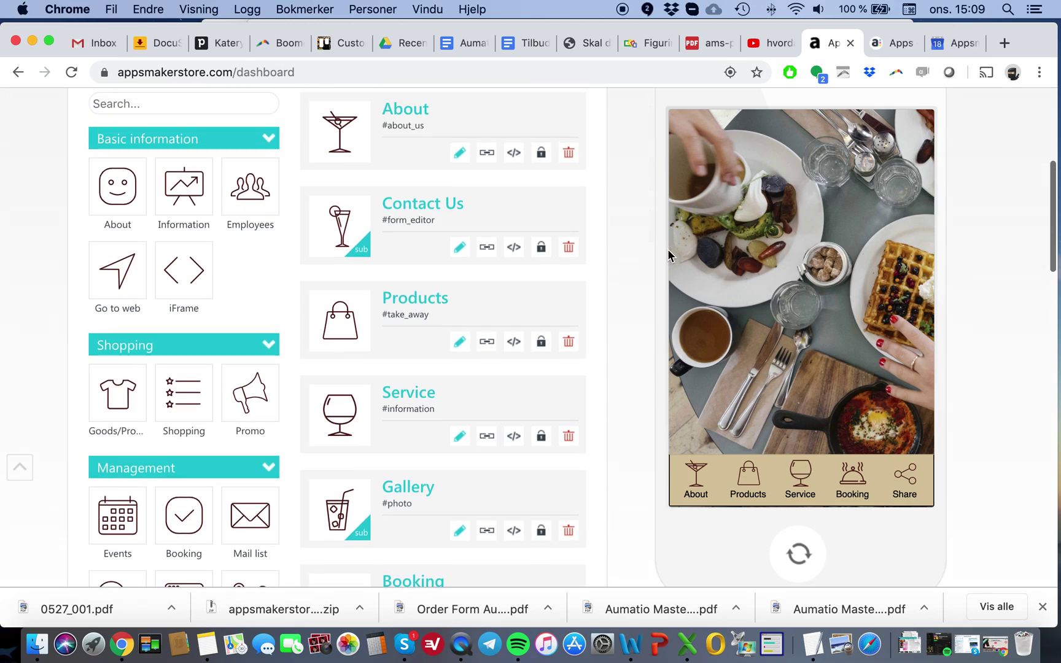
pyautogui.scroll(2, 669, 255)
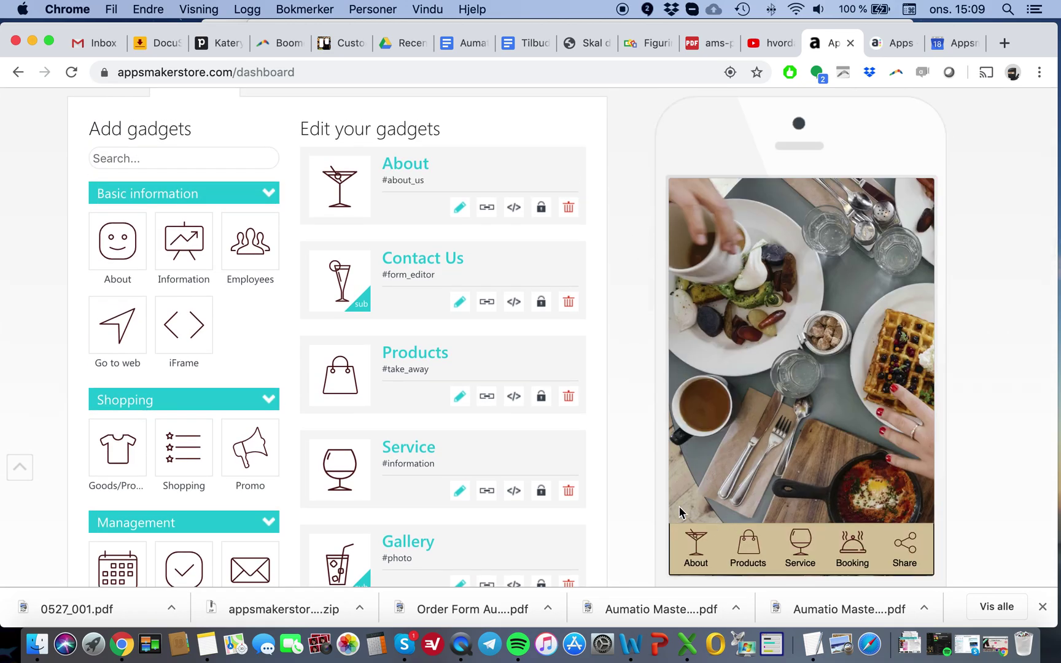
pyautogui.scroll(-8, 551, 348)
pyautogui.scroll(-3, 228, 376)
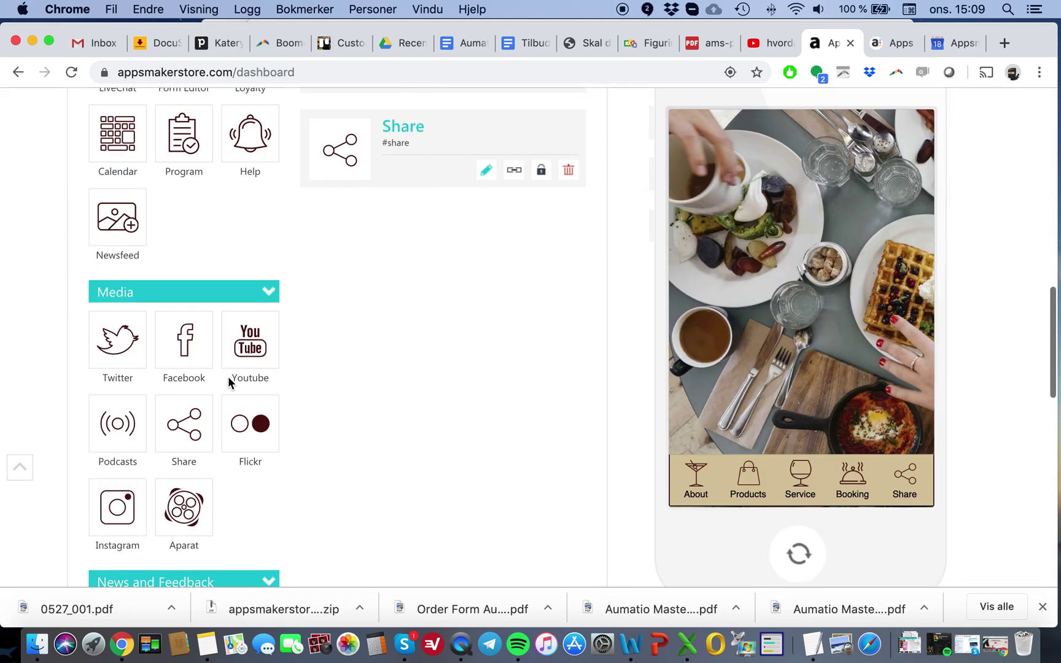
pyautogui.scroll(-2, 228, 376)
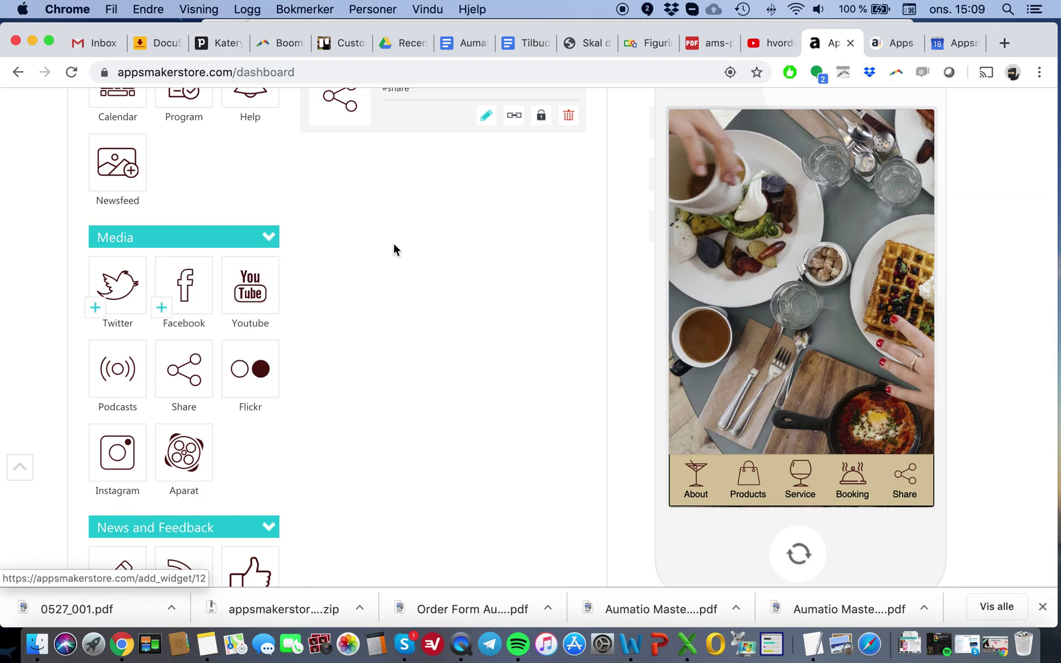
pyautogui.scroll(12, 392, 244)
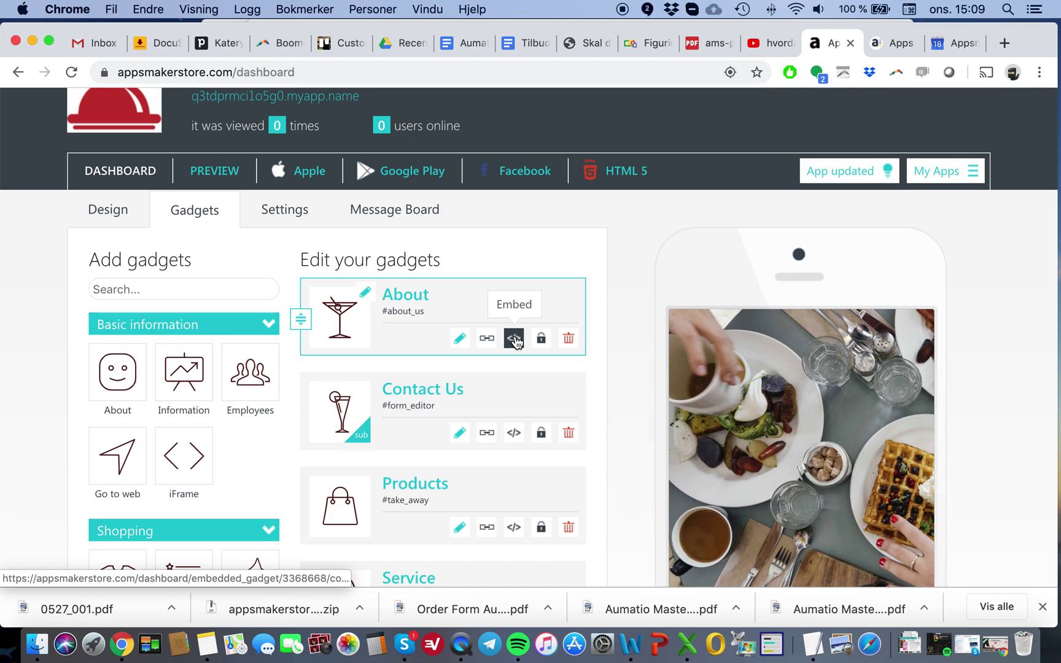
pyautogui.scroll(-1, 515, 339)
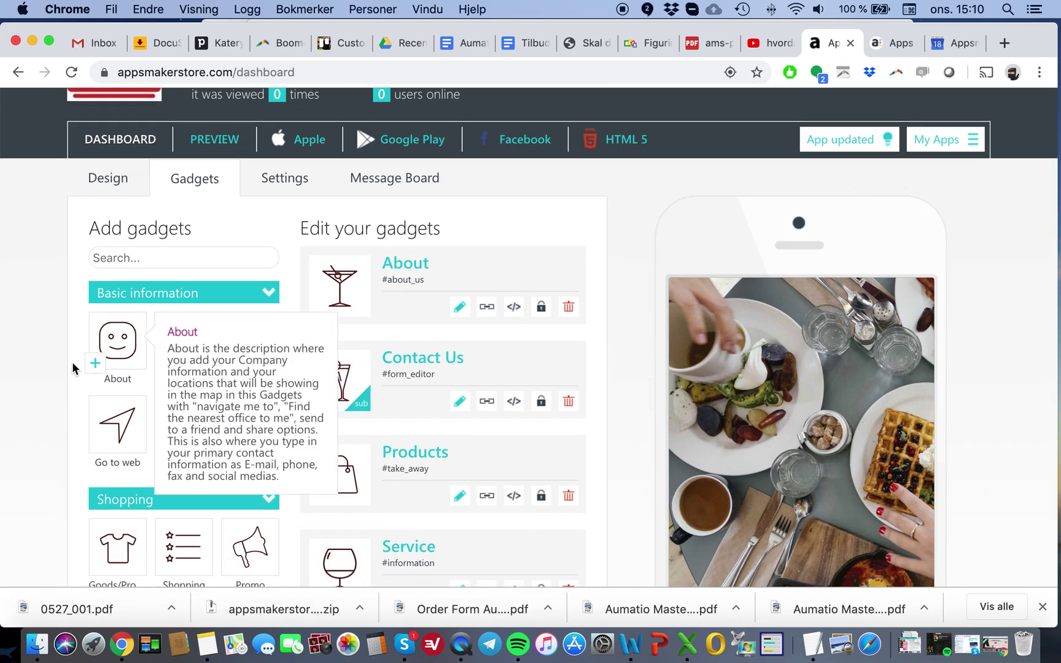
pyautogui.scroll(-5, 152, 410)
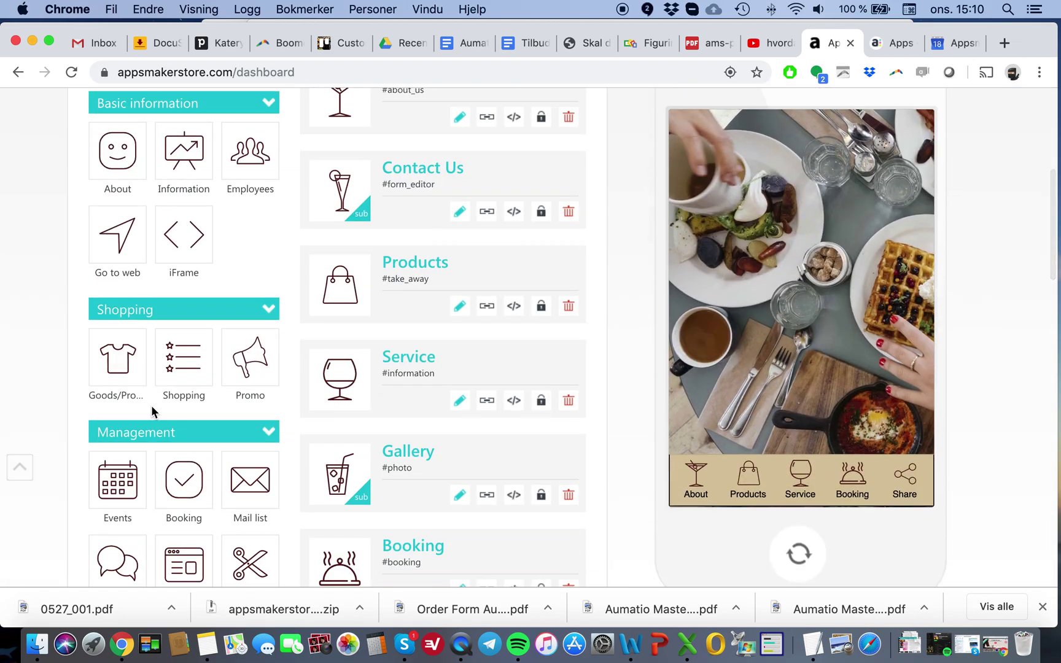
pyautogui.moveTo(152, 406)
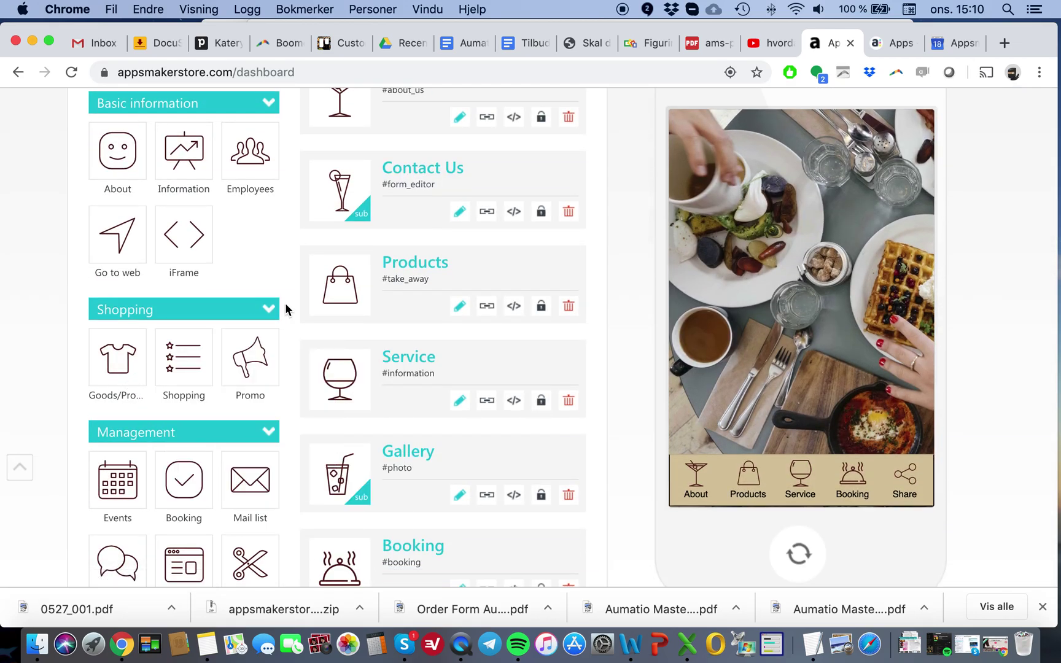
pyautogui.scroll(1, 286, 309)
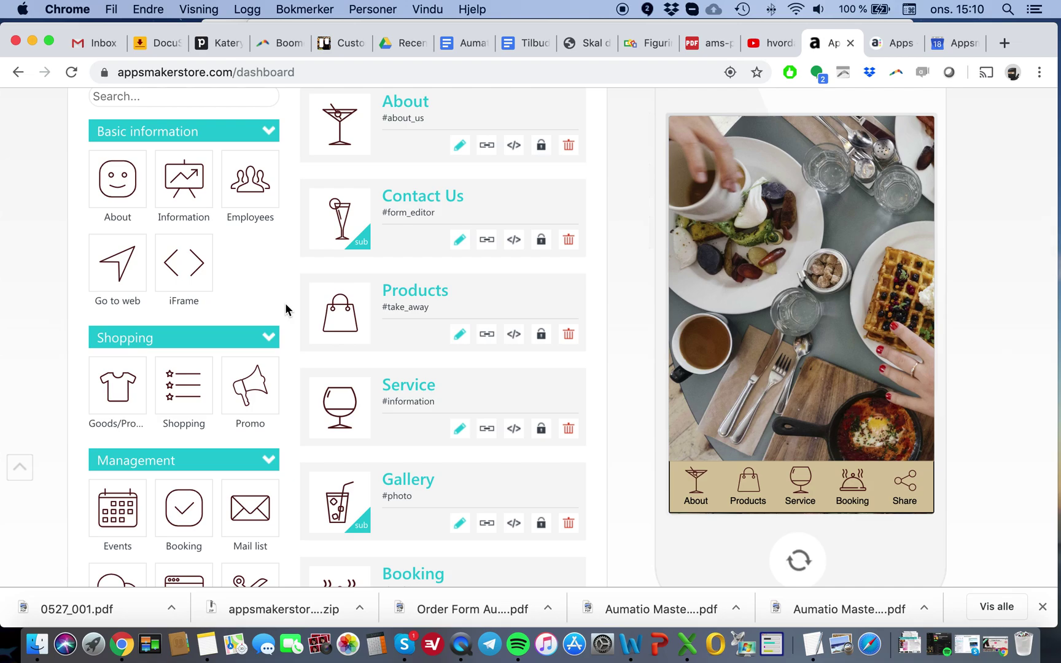
pyautogui.scroll(4, 286, 309)
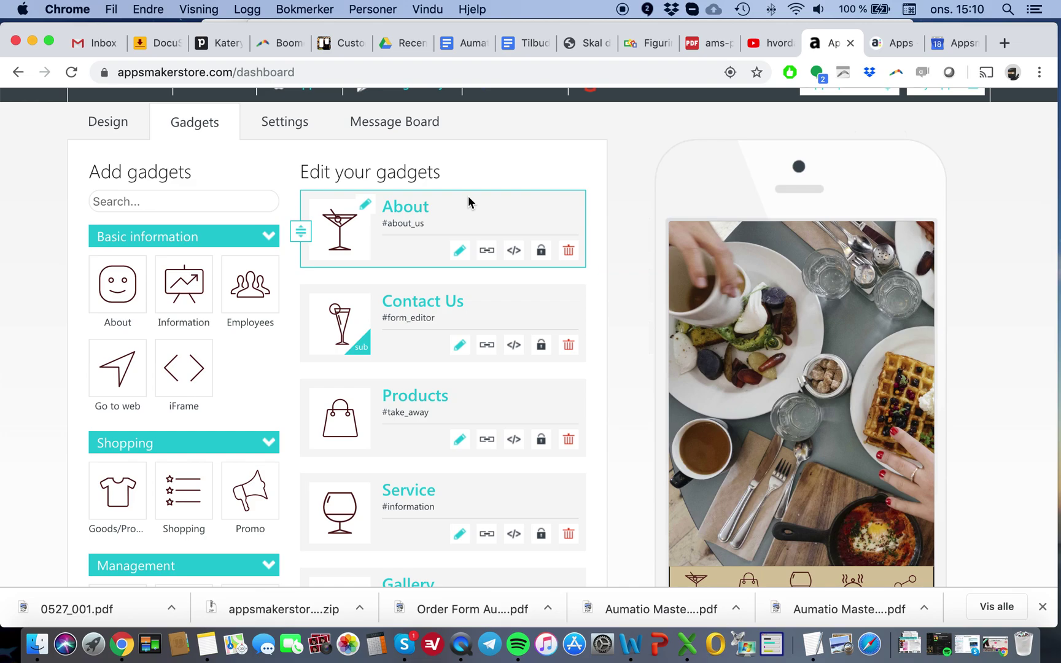
# Open the About gadget's embed code, review the script and placement snippet, and close it.
pyautogui.click(517, 253)
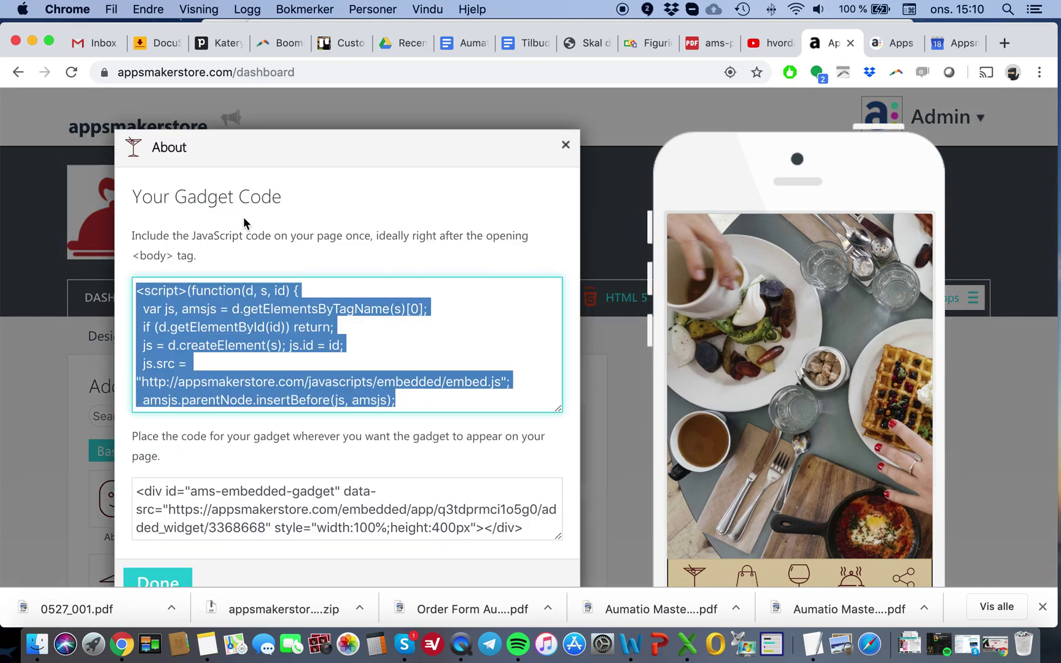
pyautogui.click(566, 149)
pyautogui.scroll(-5, 702, 367)
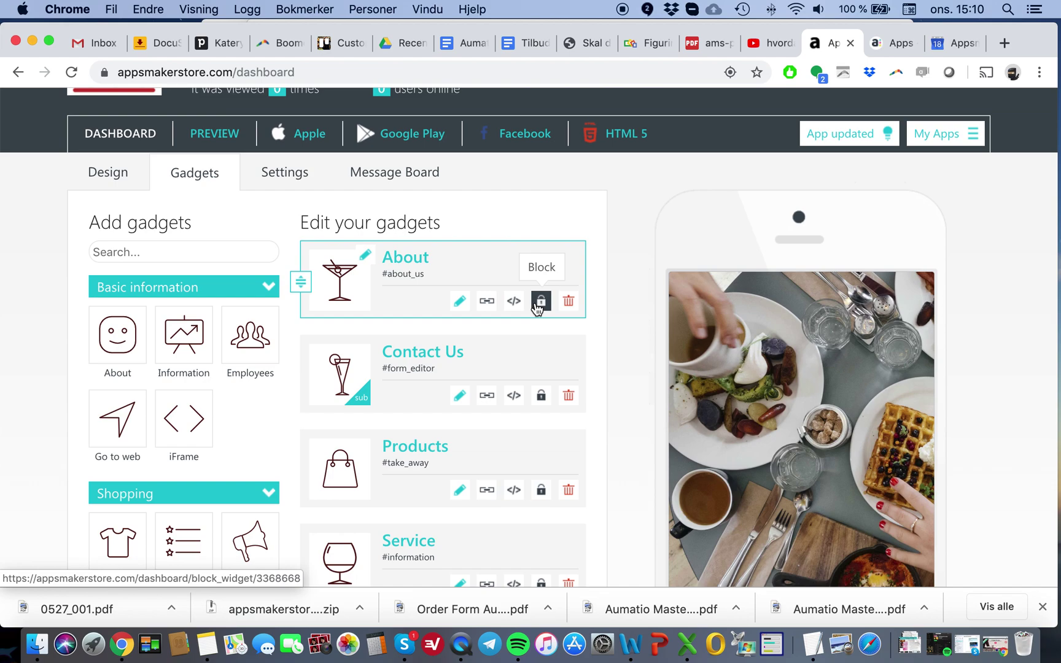
# Open the About gadget's settings, review the Description, Contact us and Map sections, and close them without saving.
pyautogui.scroll(-1, 538, 307)
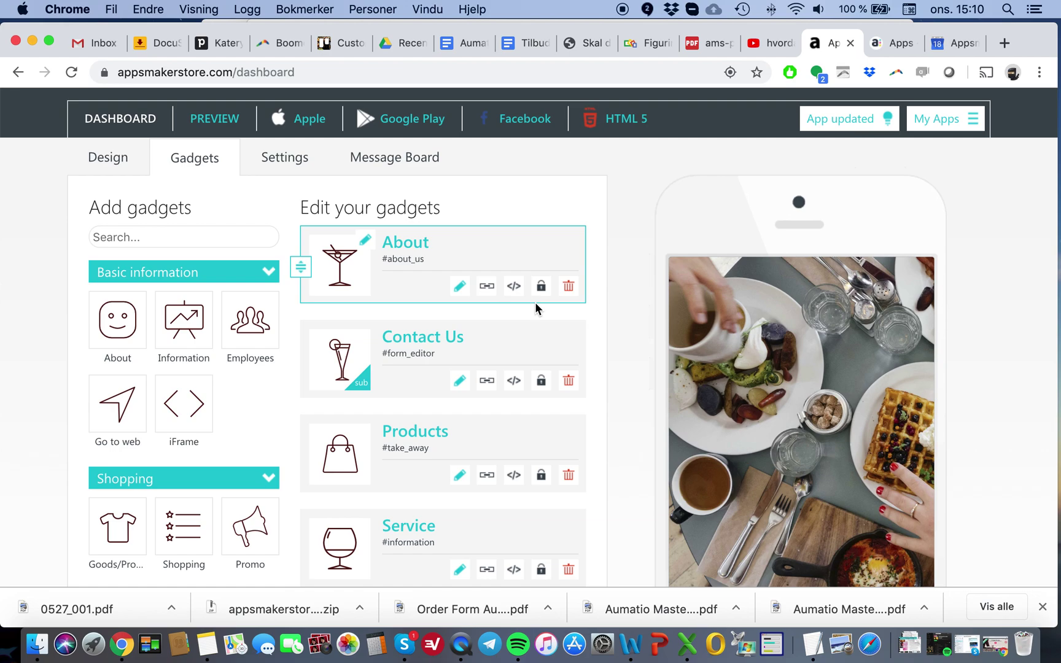
pyautogui.click(461, 286)
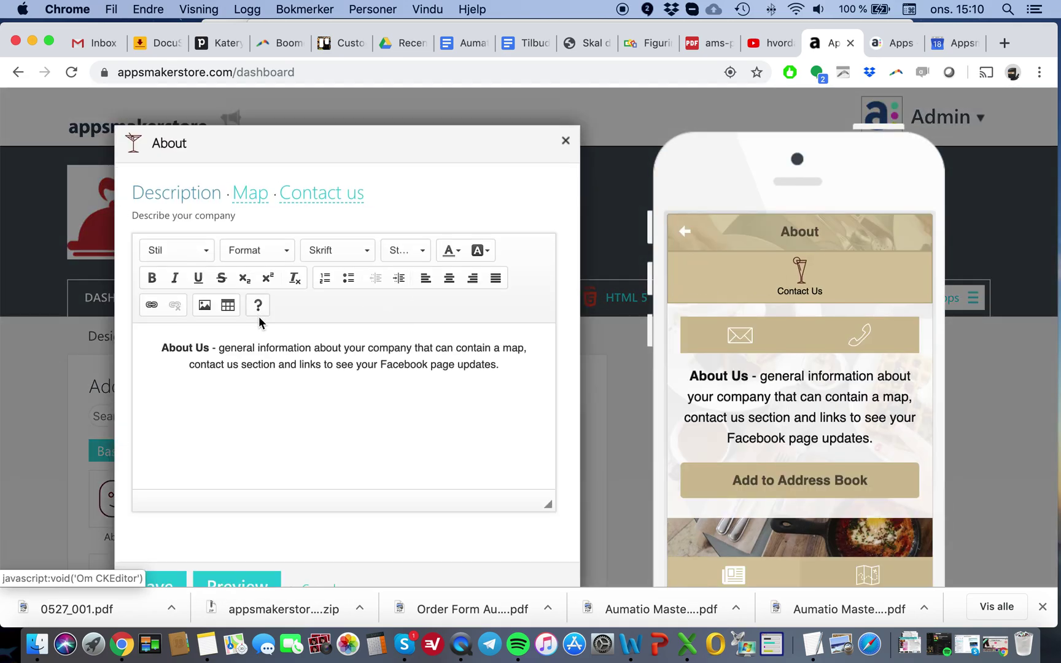
pyautogui.scroll(-2, 258, 317)
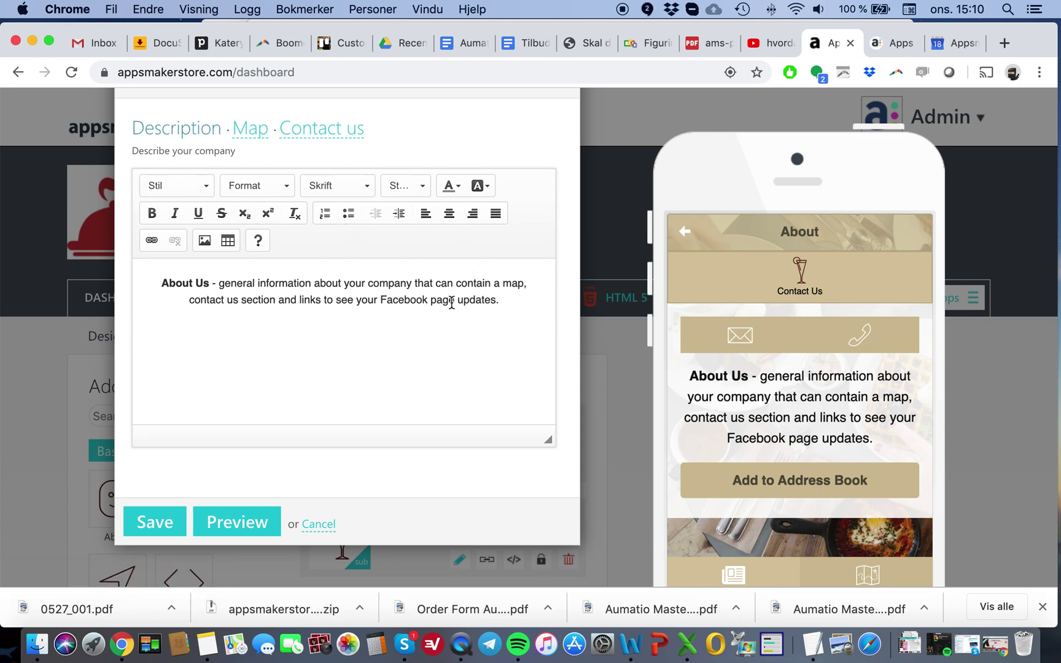
pyautogui.click(241, 129)
pyautogui.click(322, 203)
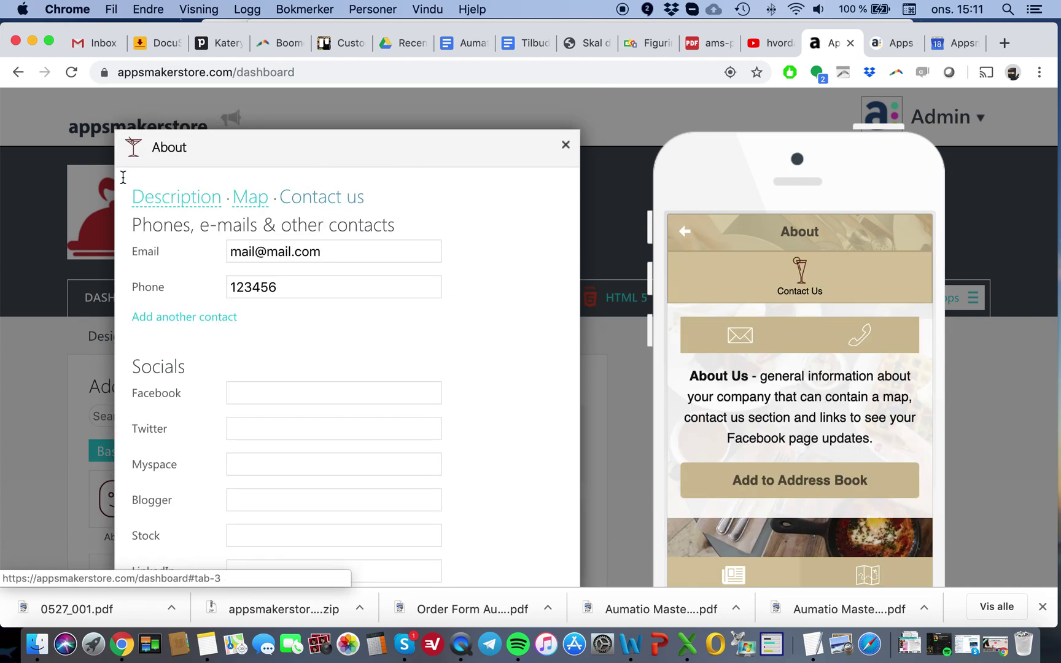
pyautogui.click(250, 198)
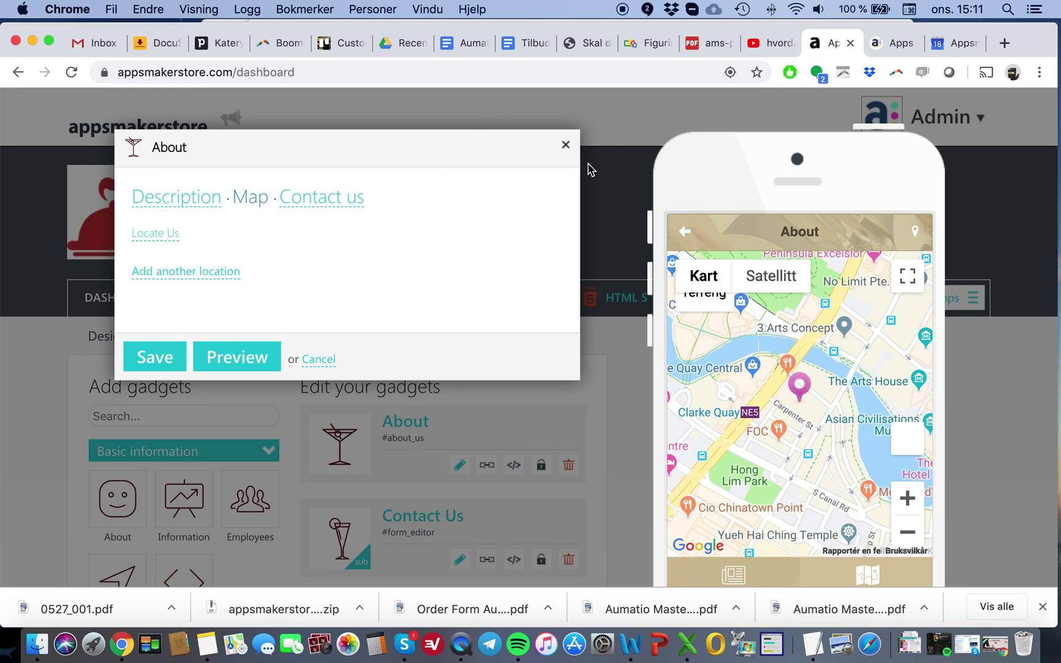
pyautogui.click(565, 147)
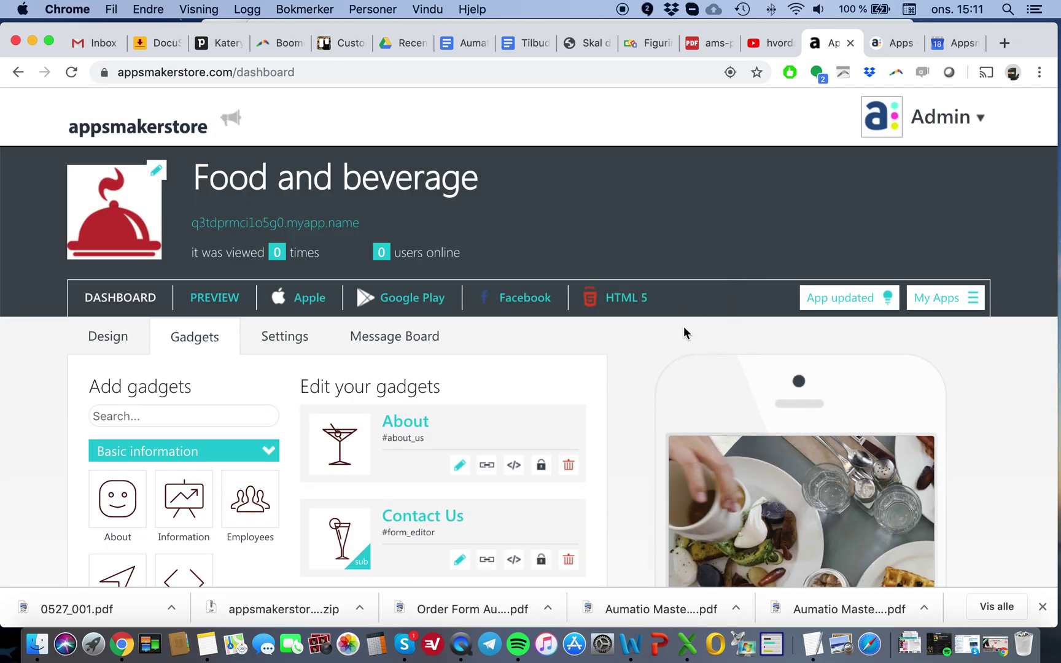
# Append "..." to the end of the About gadget's description, save it and publish the app changes.
pyautogui.scroll(-3, 608, 414)
pyautogui.scroll(1, 862, 236)
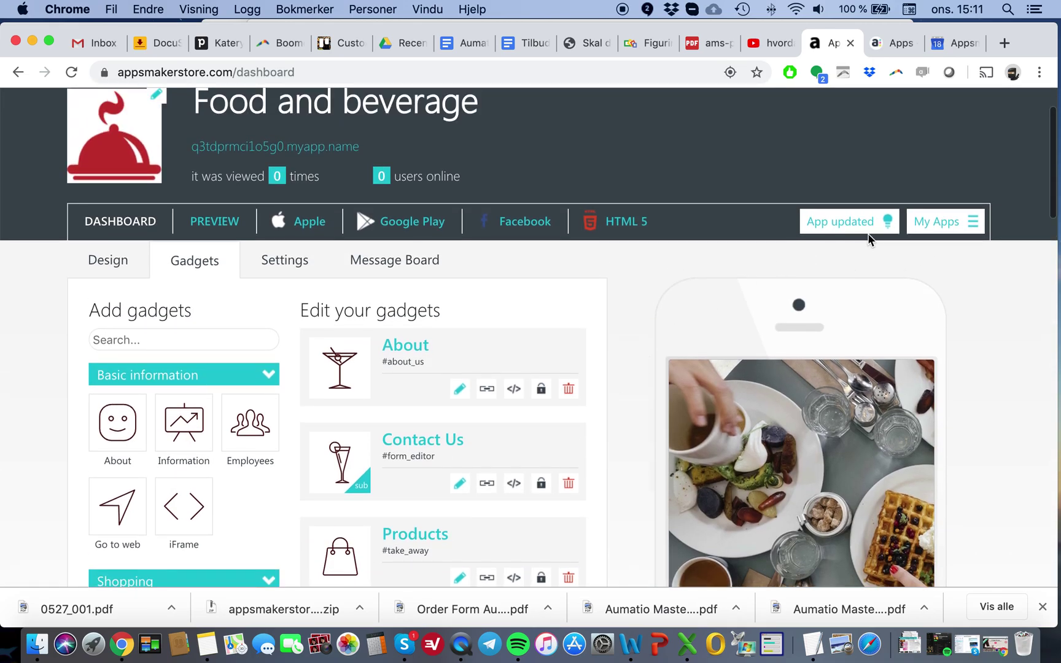
pyautogui.click(460, 388)
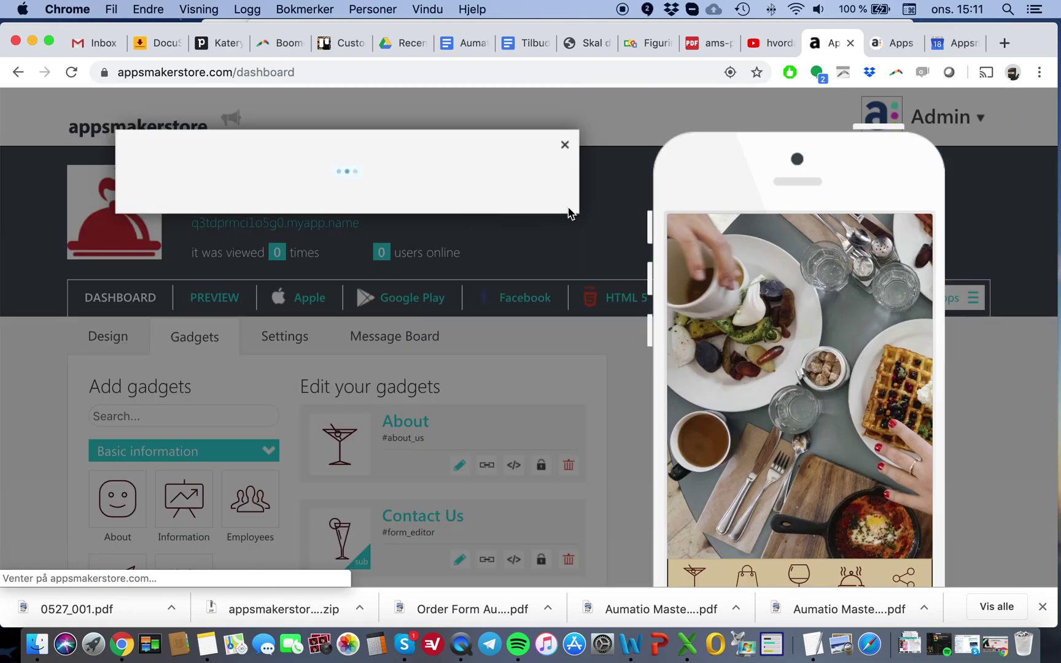
pyautogui.click(508, 374)
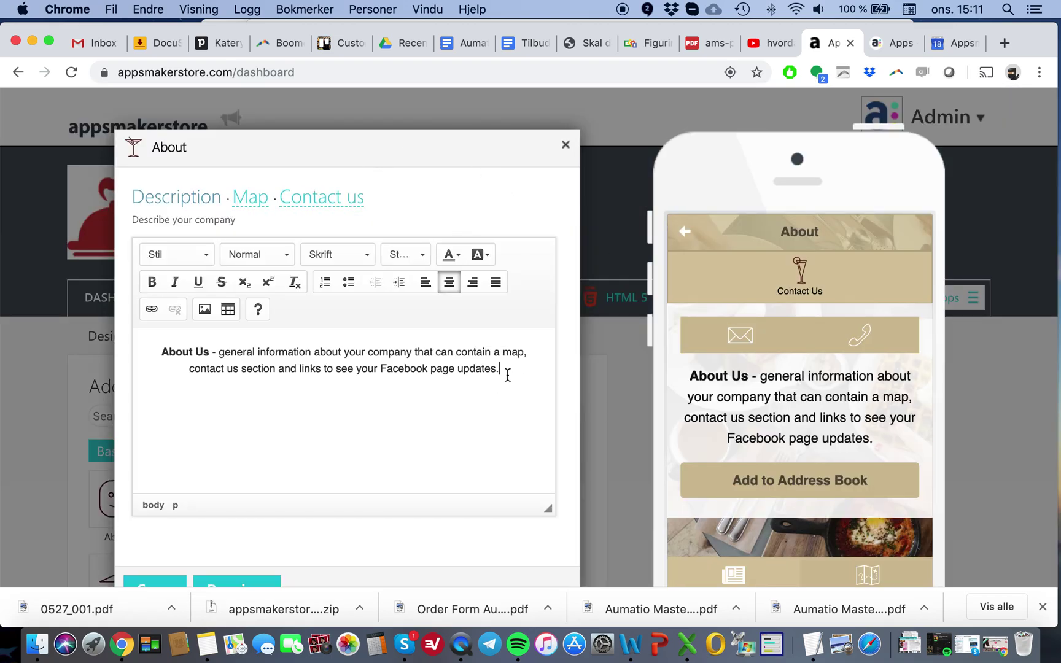
pyautogui.write('...')
pyautogui.scroll(-2, 424, 412)
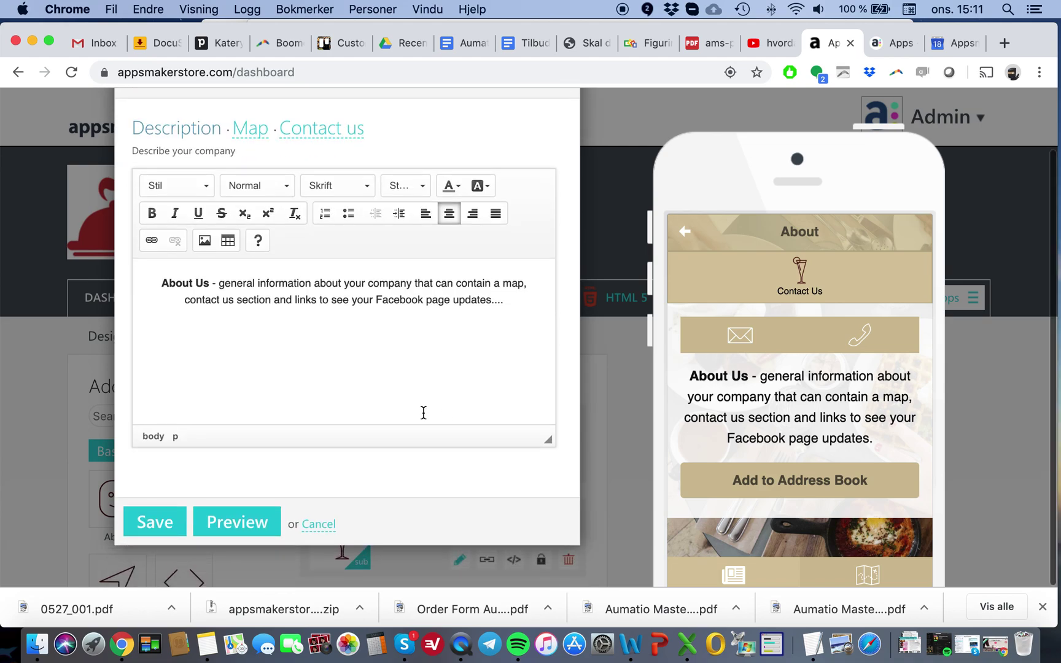
pyautogui.click(153, 523)
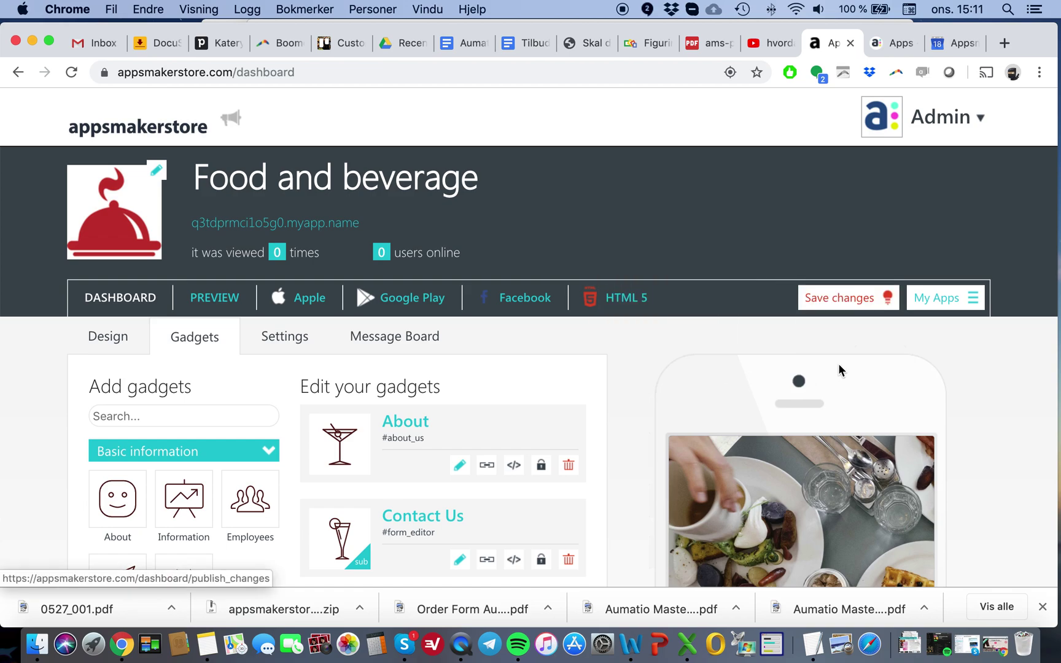
pyautogui.click(853, 300)
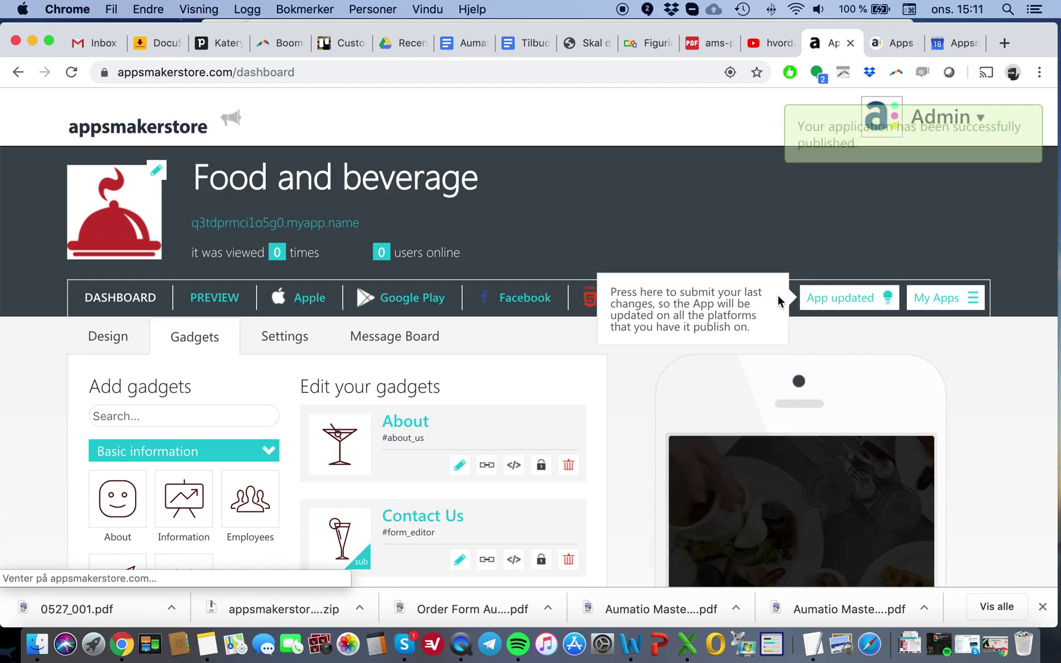
# Examine the full list of addable gadgets, from Basic information and Shopping through Media, Marketing and Ads to Map, GPS & PUSH.
pyautogui.scroll(-4, 589, 427)
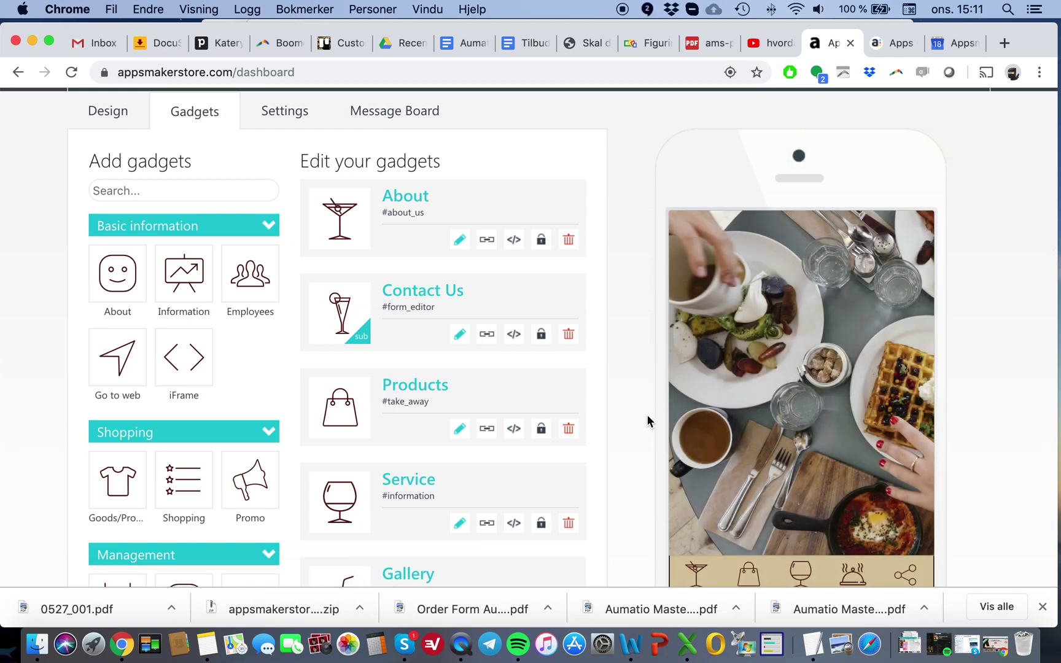
pyautogui.scroll(-5, 647, 414)
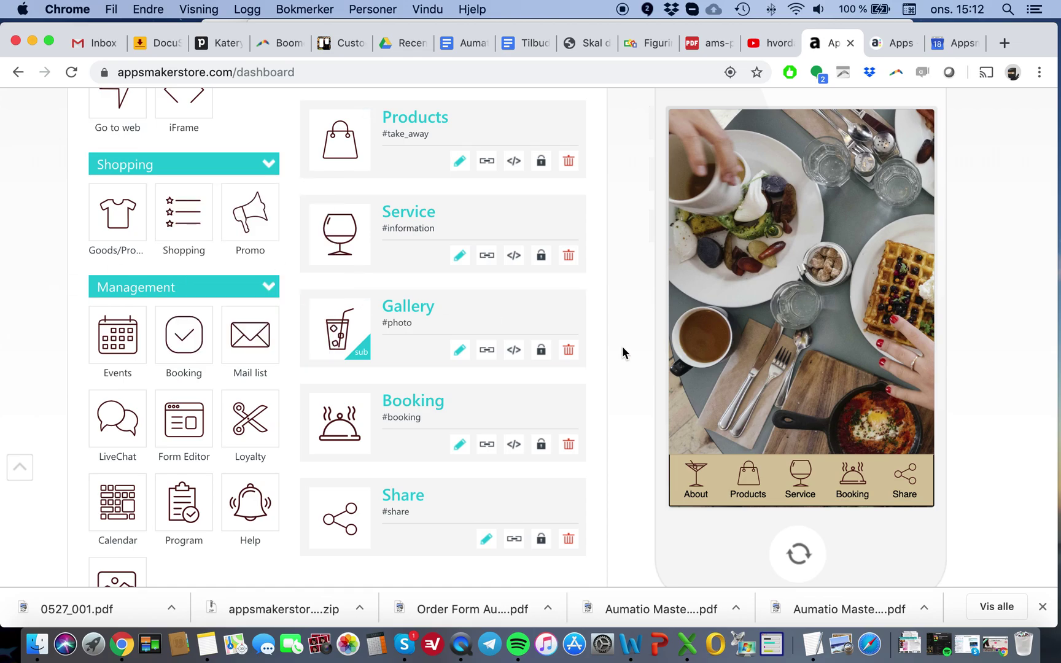
pyautogui.scroll(10, 622, 352)
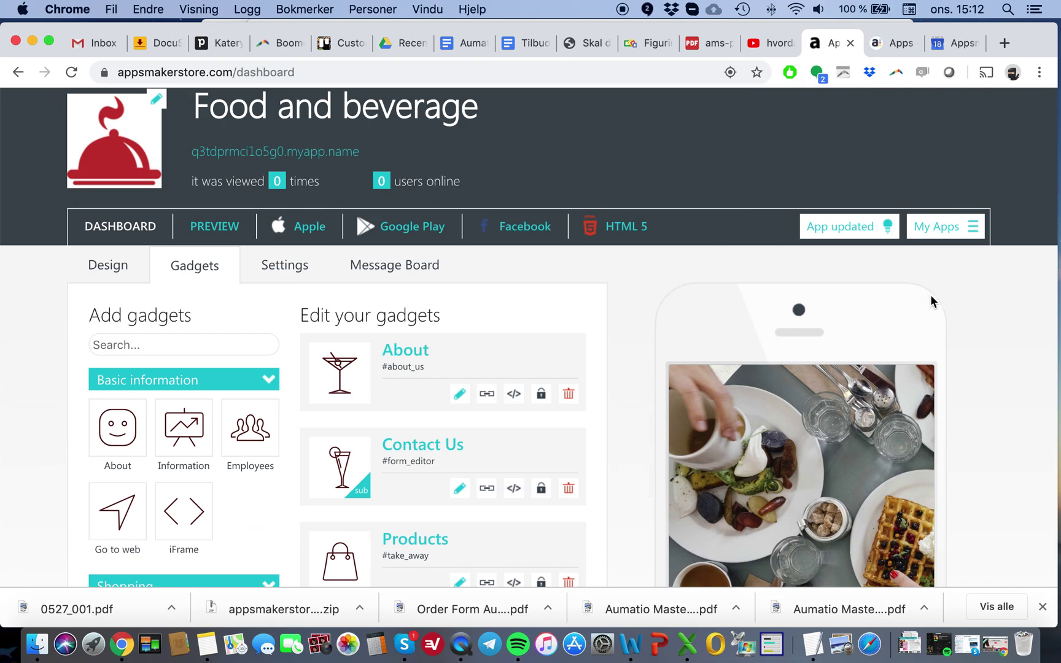
pyautogui.scroll(-10, 698, 329)
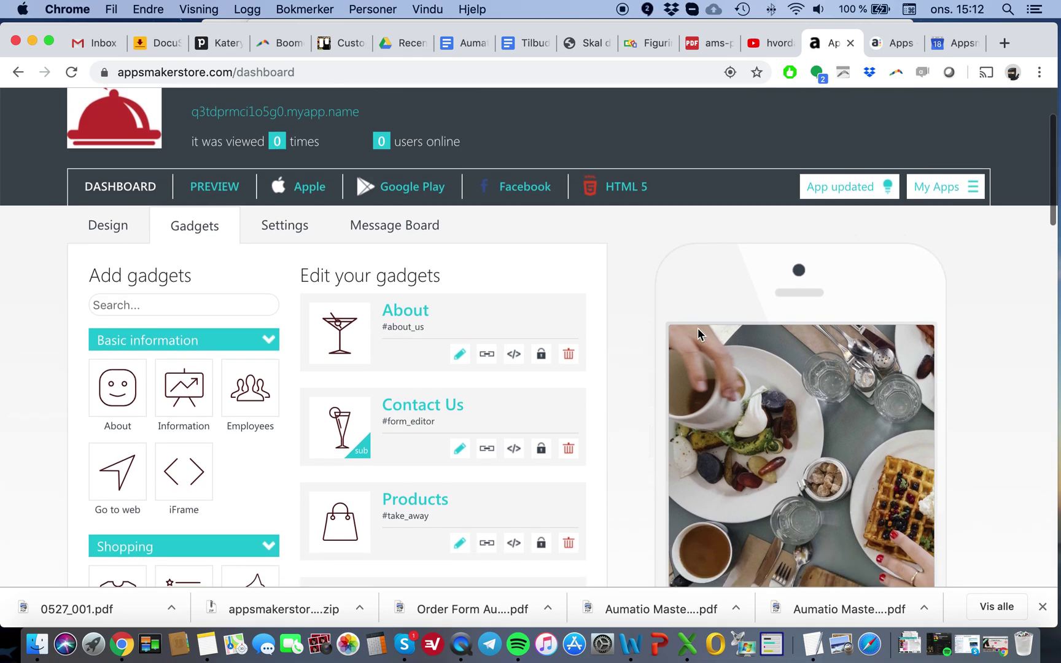
pyautogui.scroll(-6, 699, 333)
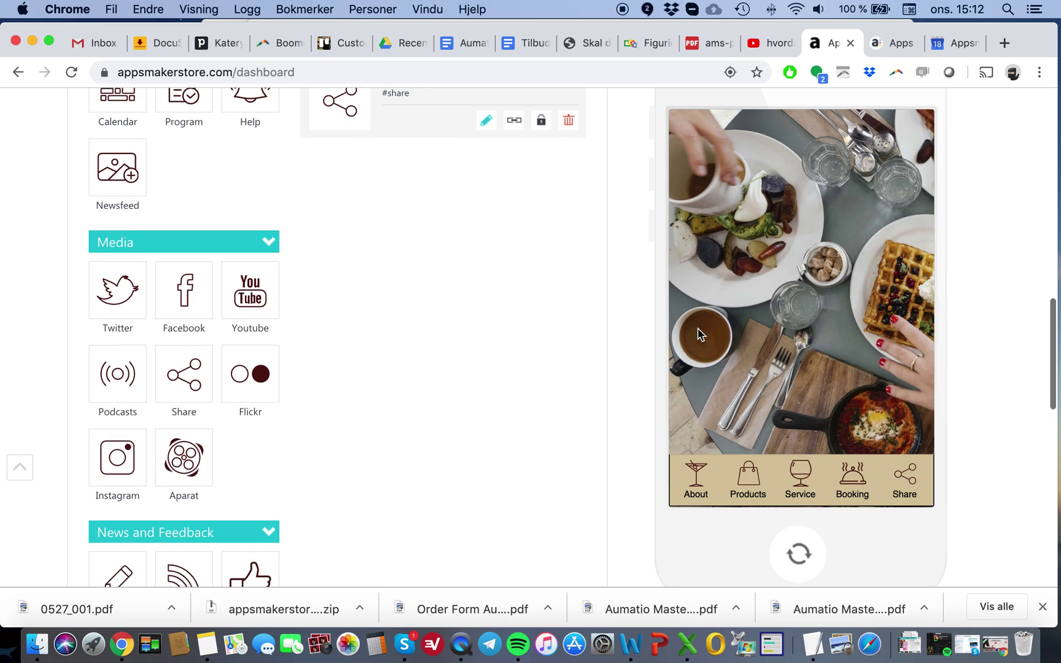
pyautogui.scroll(-3, 699, 334)
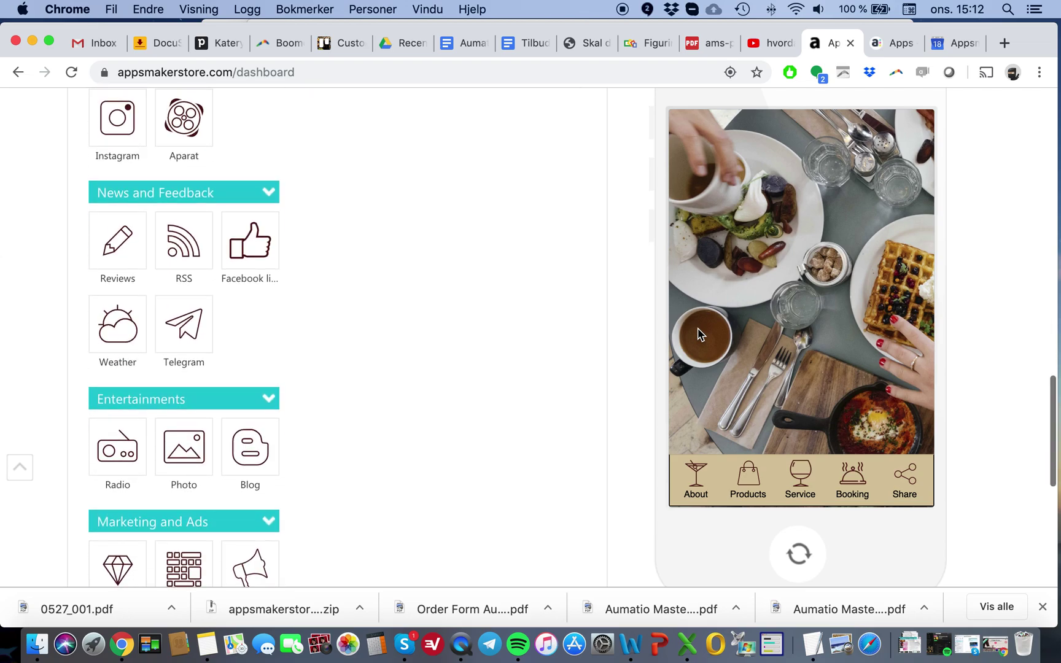
pyautogui.scroll(-7, 698, 334)
pyautogui.scroll(4, 389, 279)
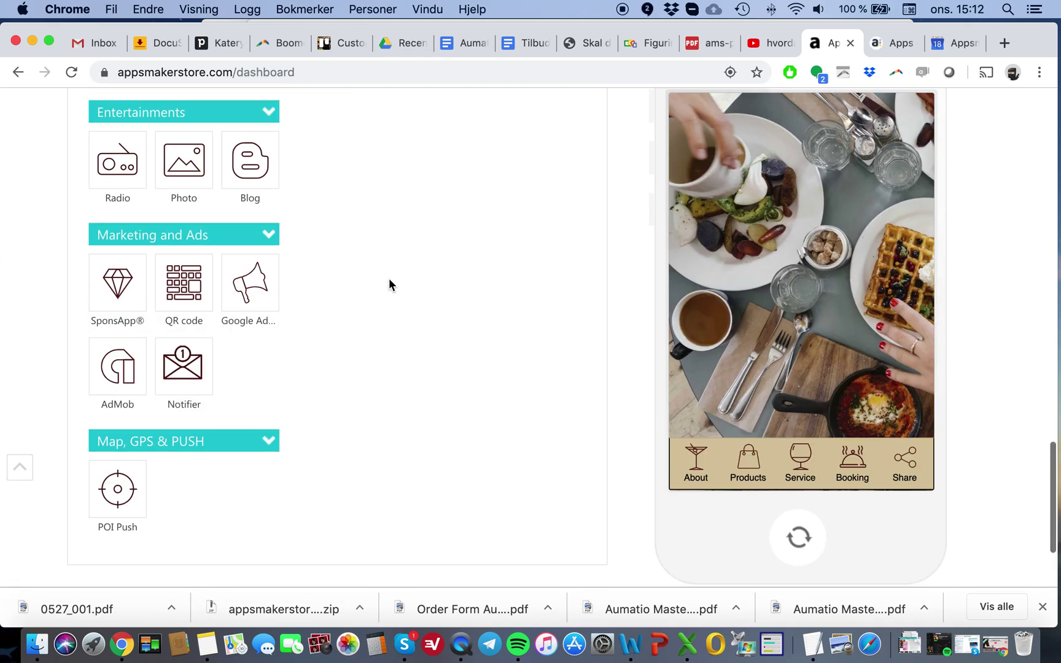
# Review the addable gadget categories alongside the Food and beverage app's existing gadgets, from Basic information down to Map, GPS & PUSH.
pyautogui.moveTo(94, 326)
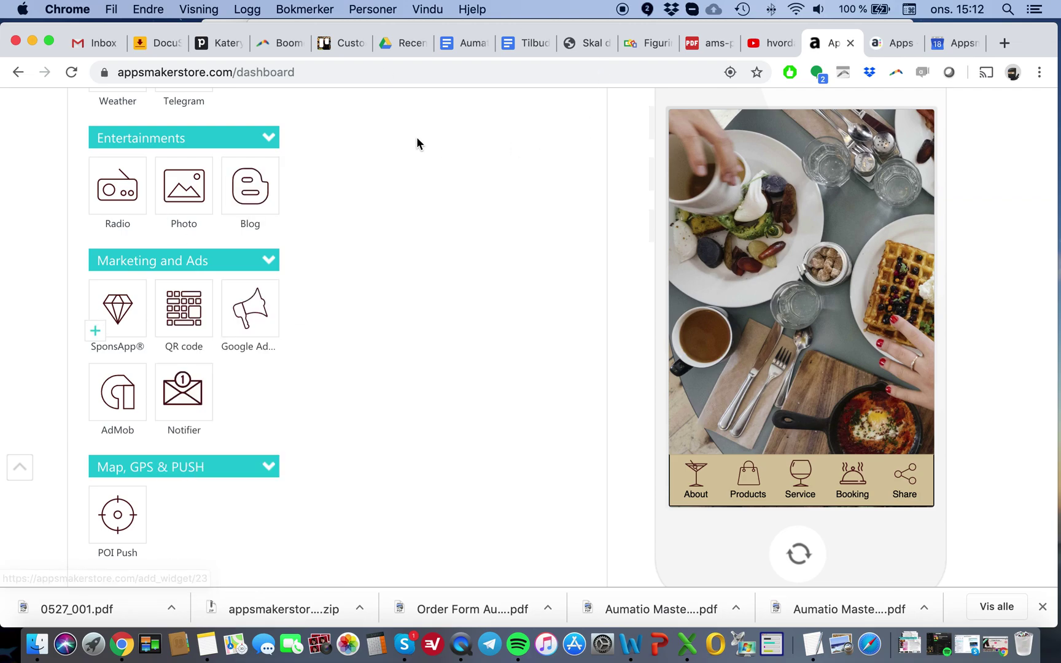
pyautogui.scroll(5, 417, 136)
pyautogui.scroll(8, 374, 199)
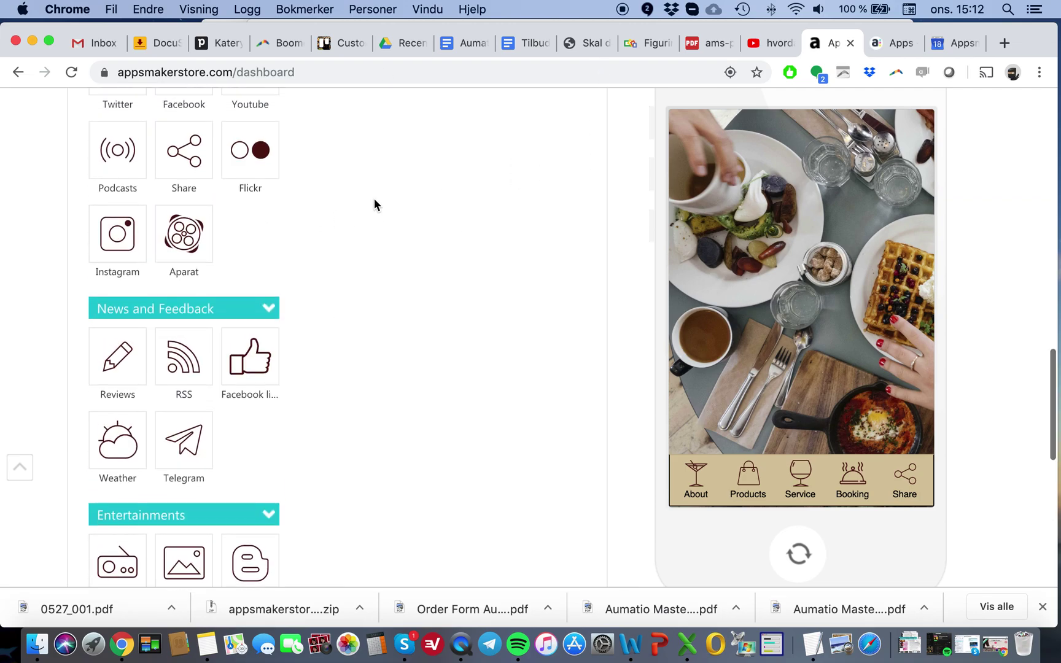
pyautogui.scroll(10, 374, 198)
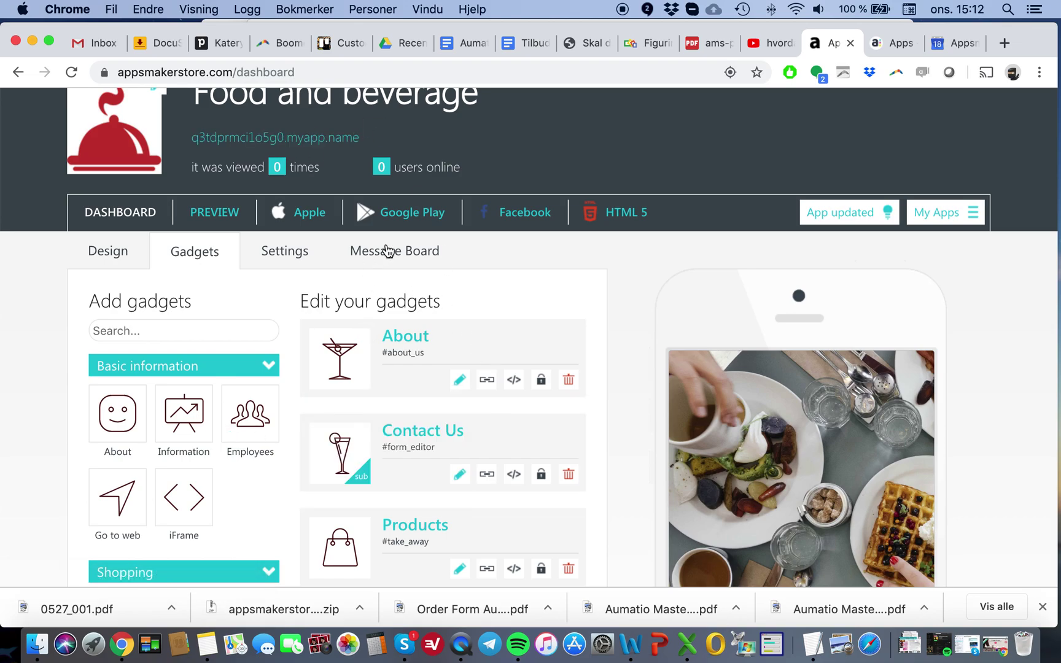
pyautogui.scroll(-5, 402, 252)
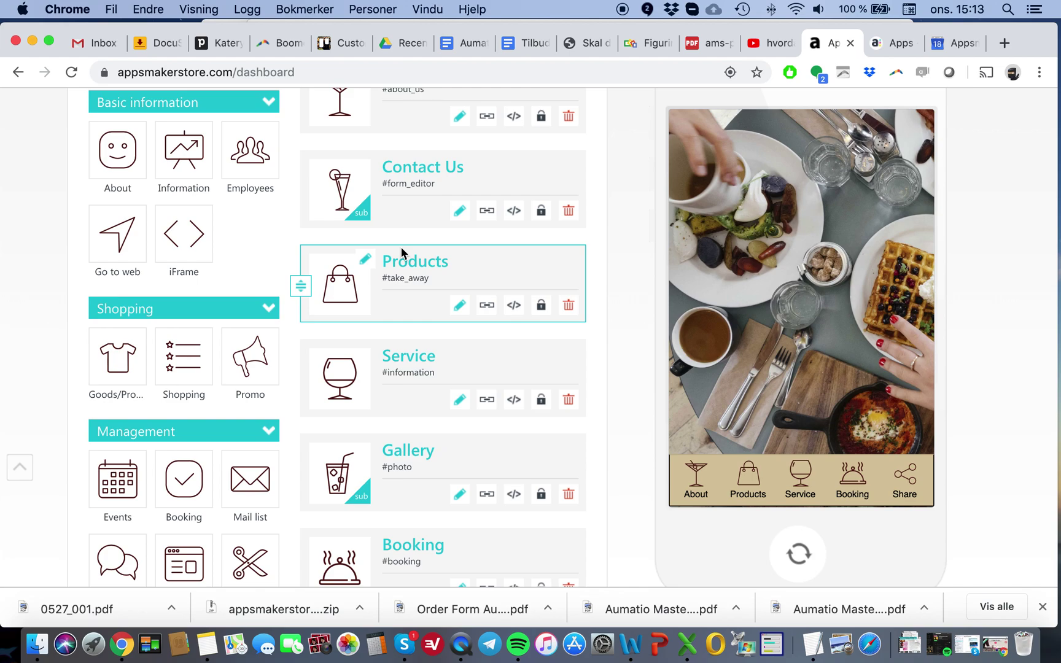
pyautogui.scroll(6, 401, 246)
pyautogui.scroll(-5, 401, 246)
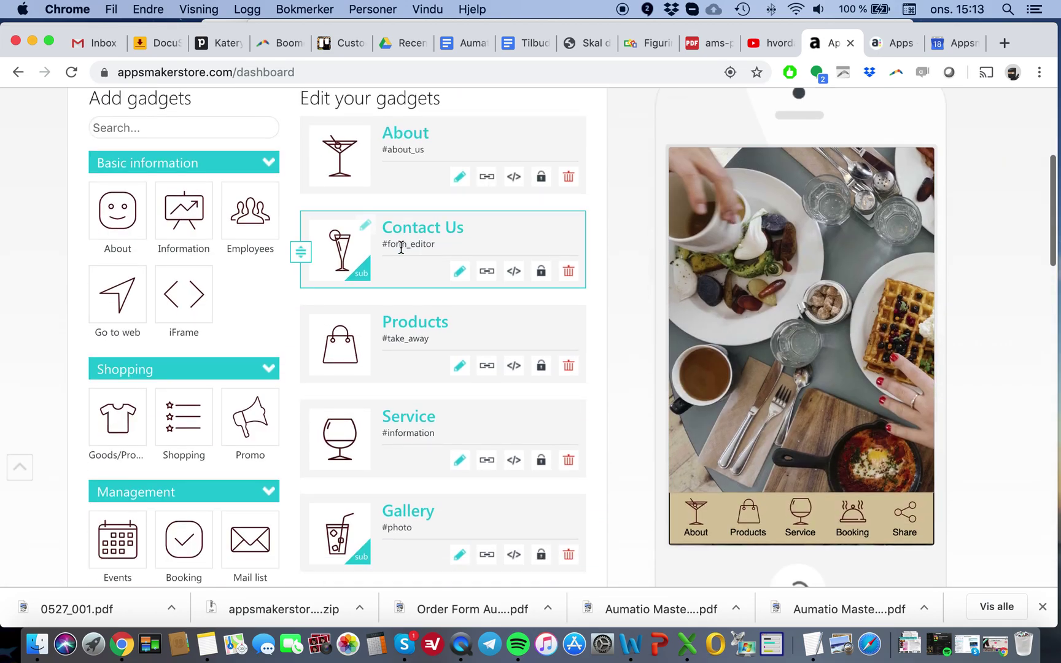
pyautogui.scroll(-5, 251, 359)
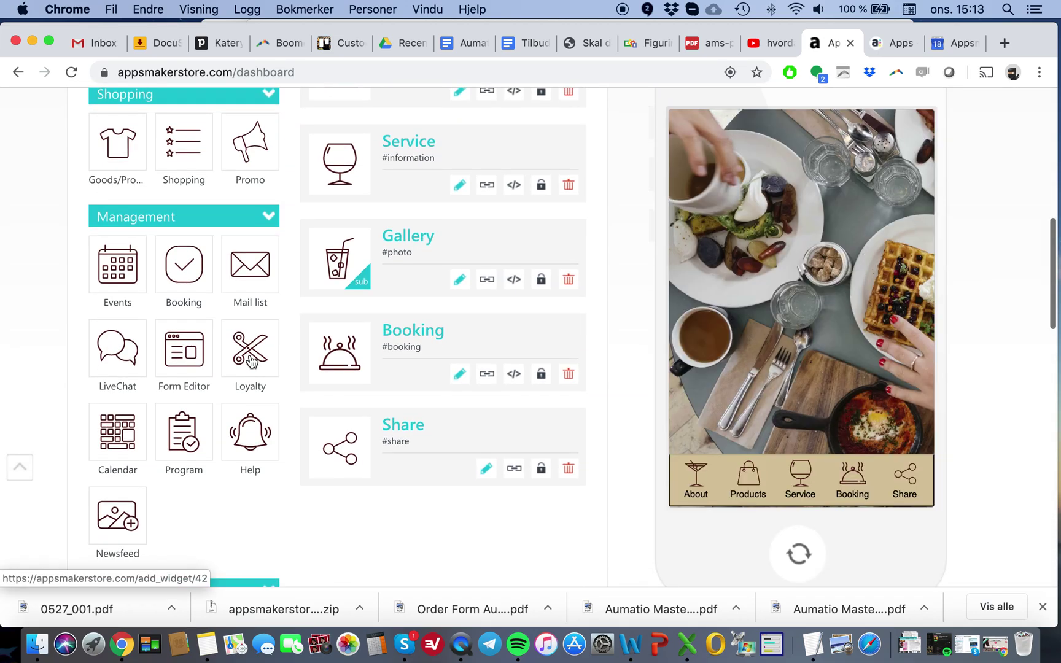
pyautogui.scroll(-3, 264, 421)
pyautogui.scroll(-15, 286, 422)
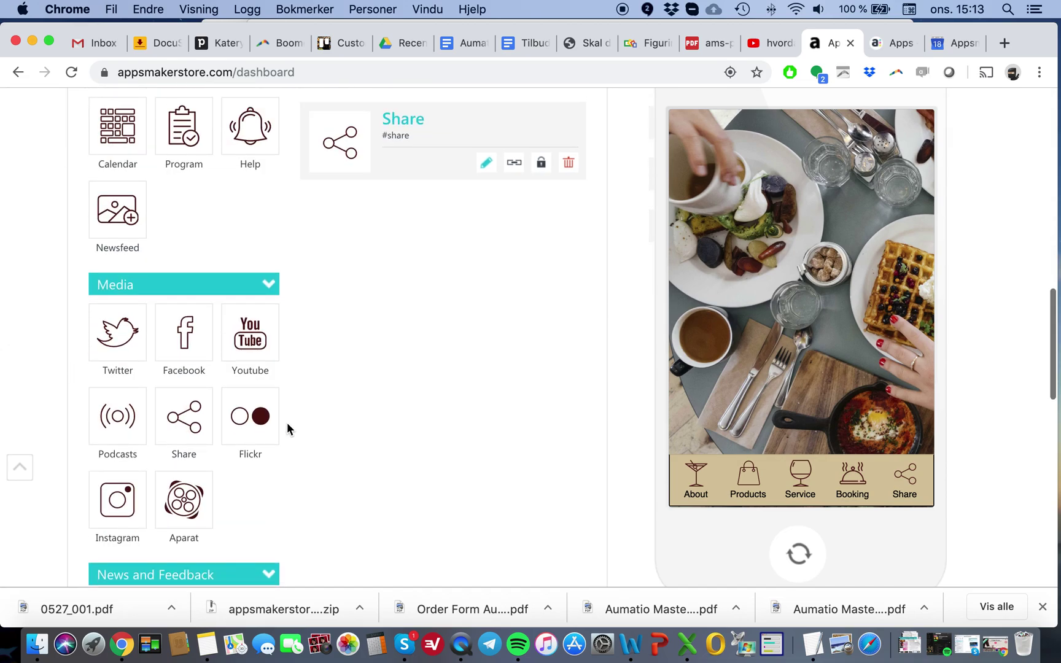
pyautogui.scroll(20, 287, 428)
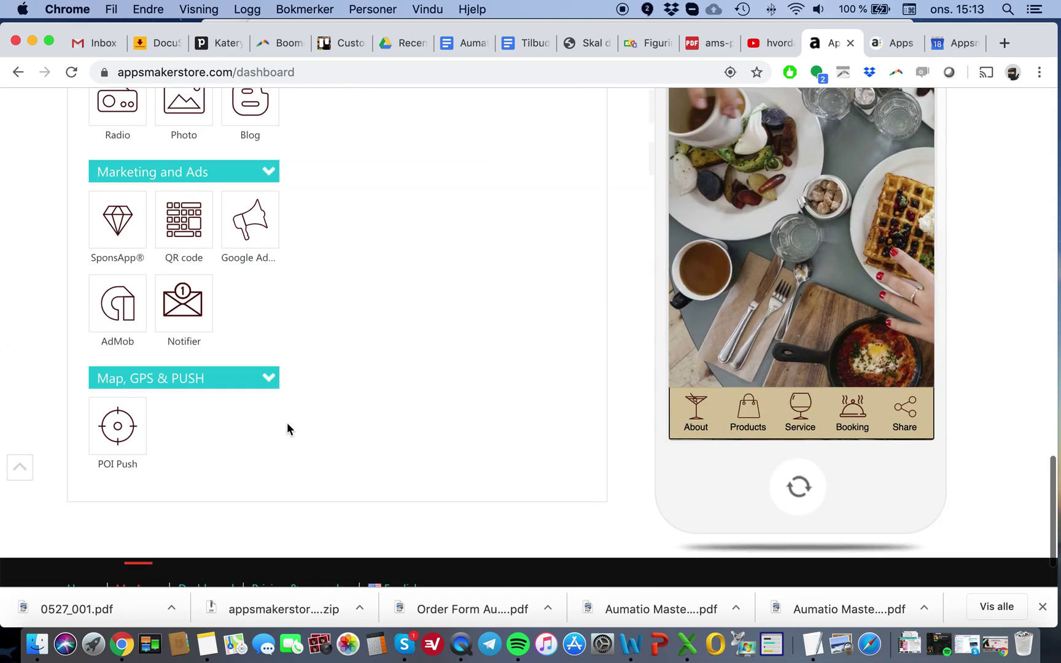
pyautogui.scroll(3, 287, 423)
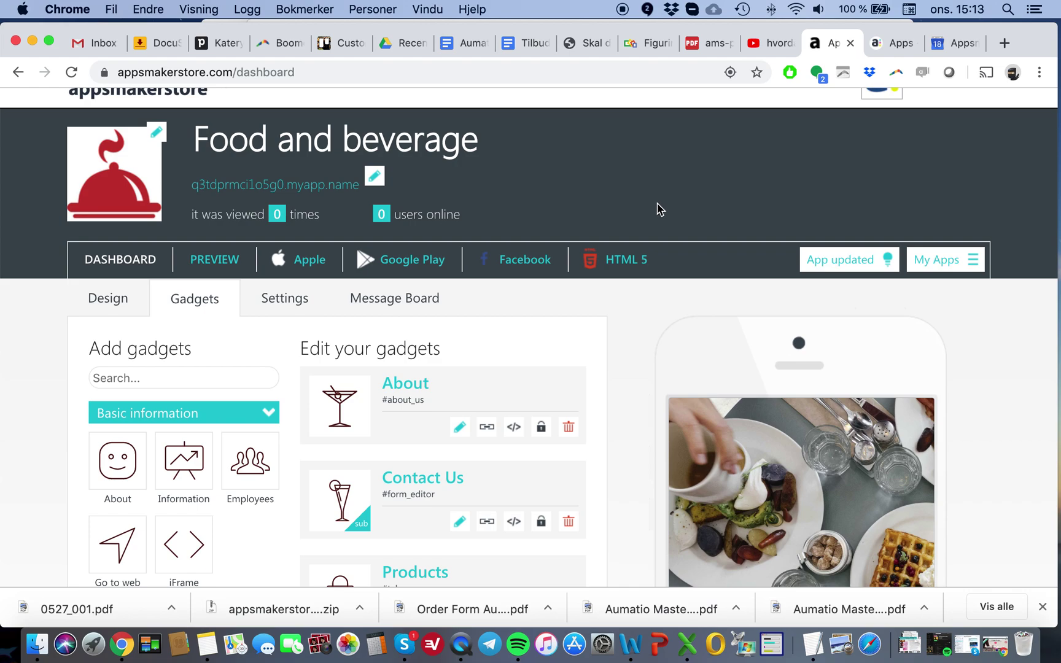
# Look over the app's existing gadgets from About to Share, beside the Shopping and Management gadgets that can be added.
pyautogui.scroll(-2, 646, 344)
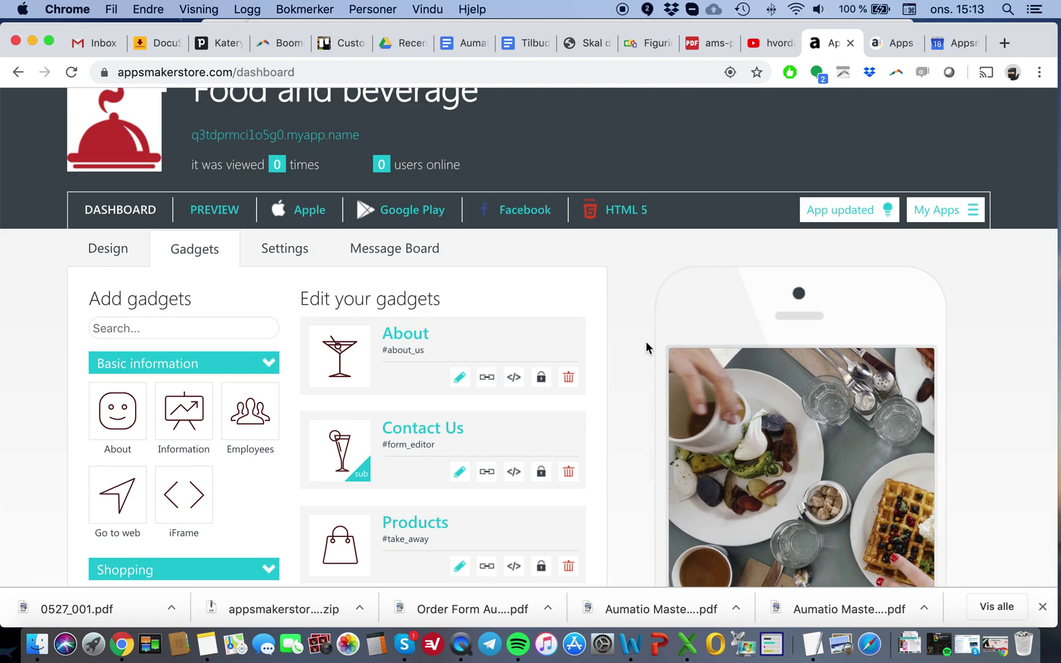
pyautogui.scroll(-10, 646, 347)
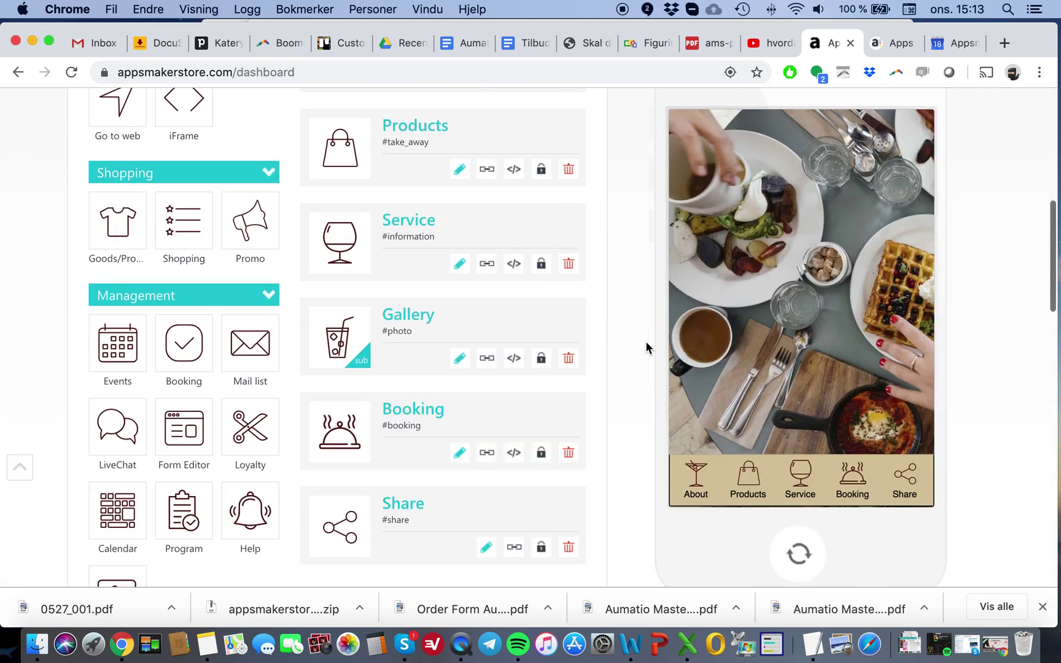
pyautogui.scroll(-3, 646, 348)
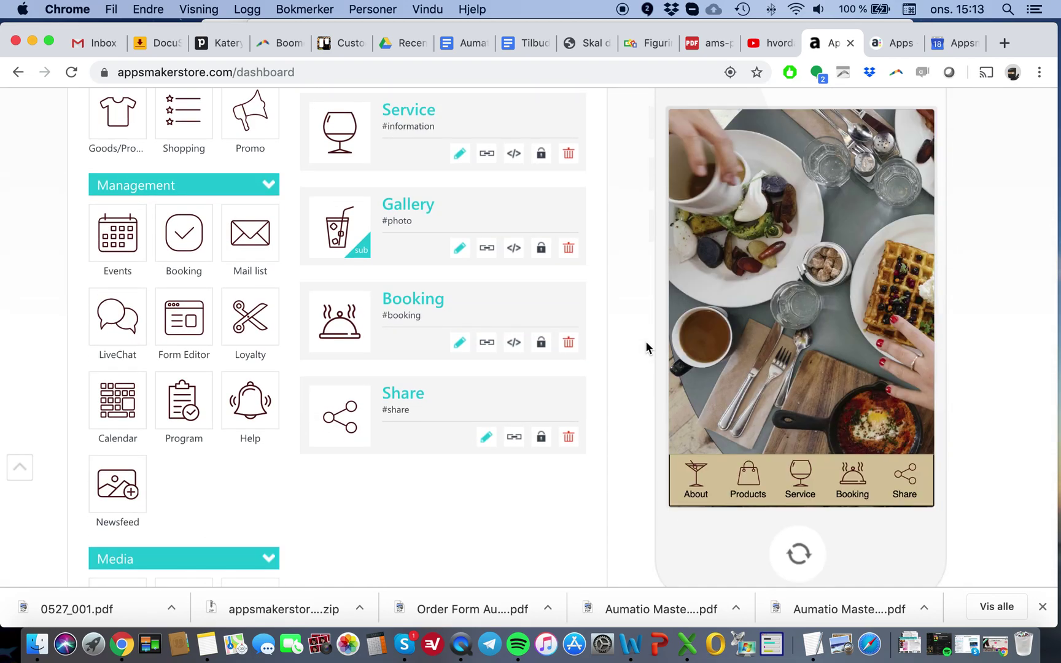
pyautogui.scroll(-1, 646, 342)
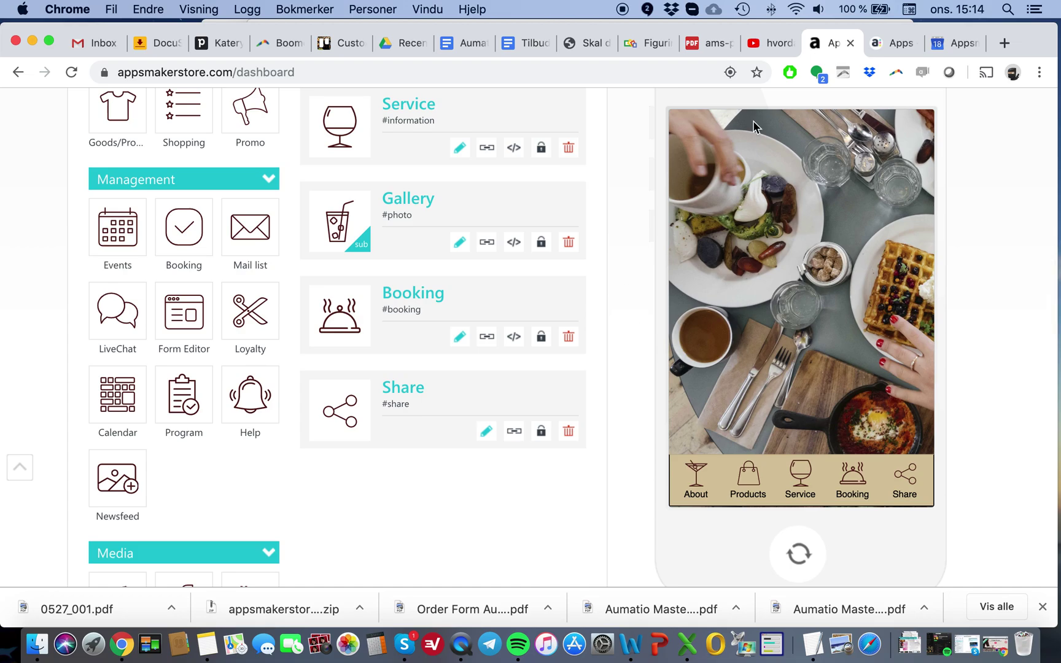
# Switch to ams-presentation-3._19.pdf and examine the restaurant industry (F&B) user case diagram on page 7.
pyautogui.click(697, 43)
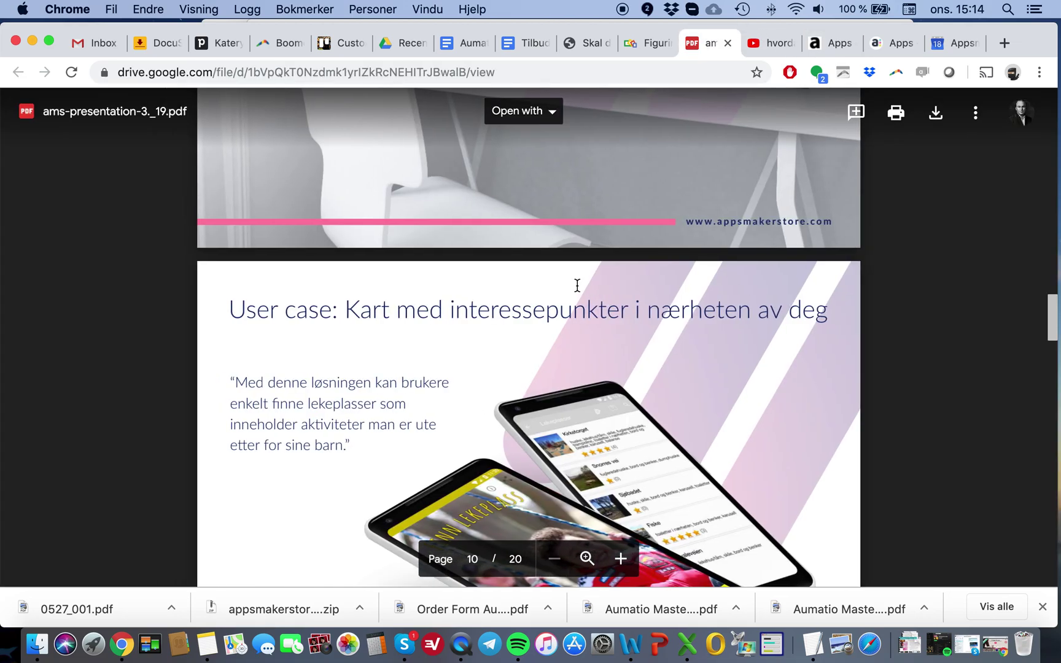
pyautogui.scroll(3, 578, 286)
pyautogui.scroll(20, 577, 286)
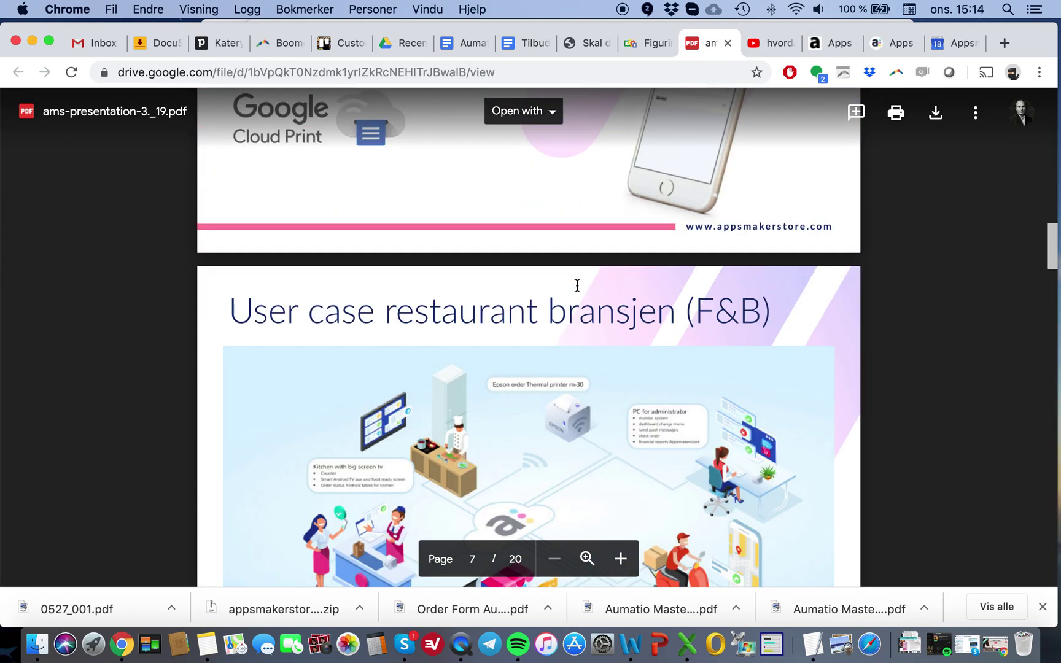
pyautogui.scroll(6, 577, 286)
pyautogui.scroll(-7, 577, 285)
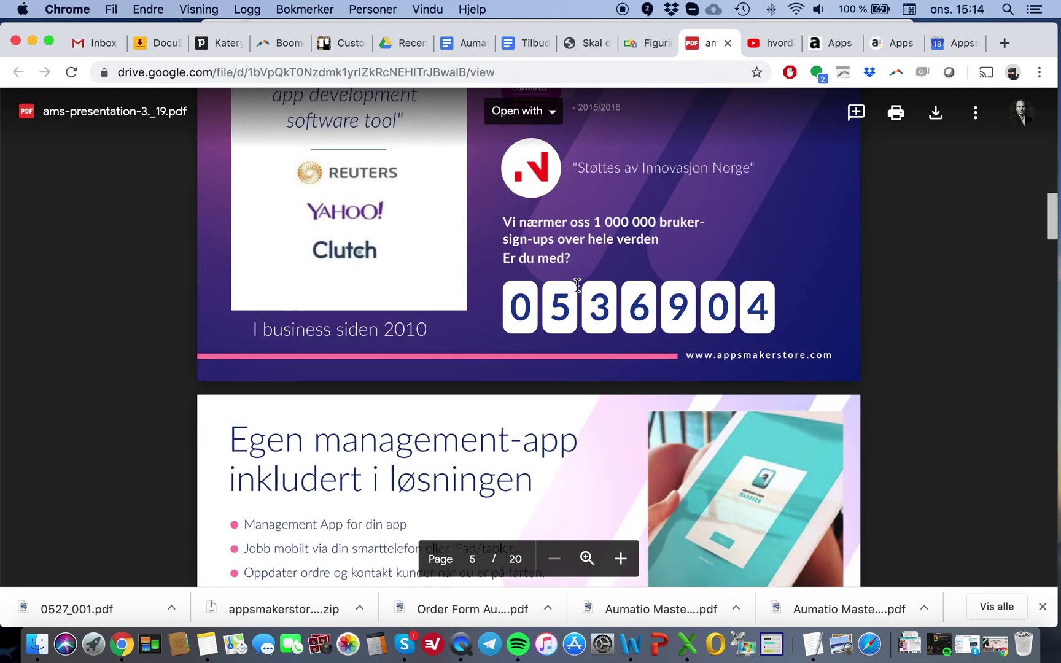
pyautogui.scroll(-6, 577, 285)
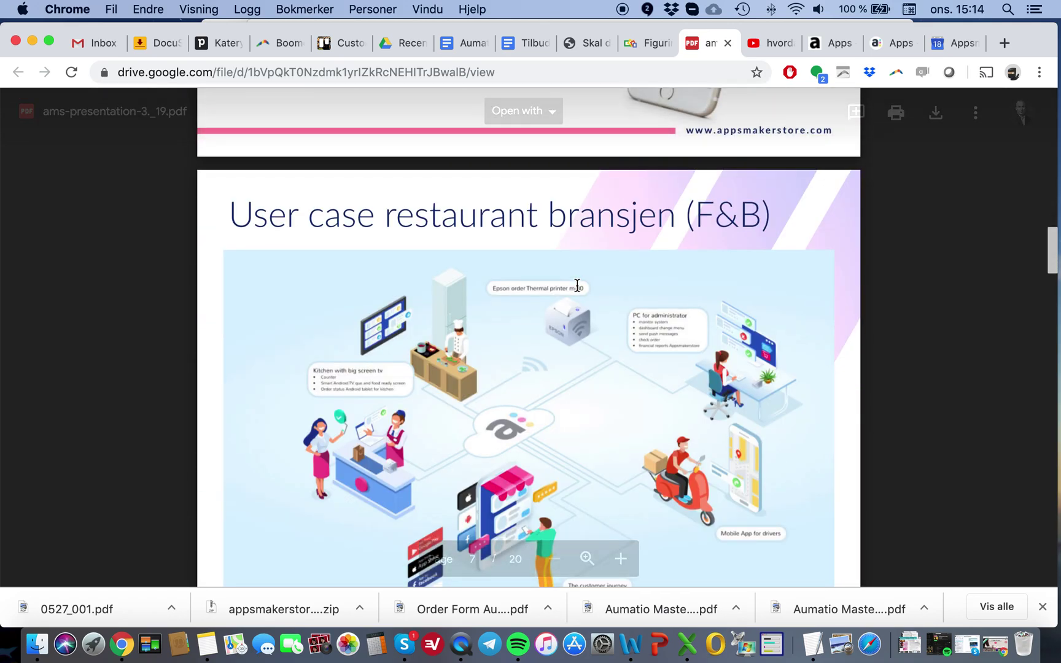
pyautogui.scroll(-2, 578, 286)
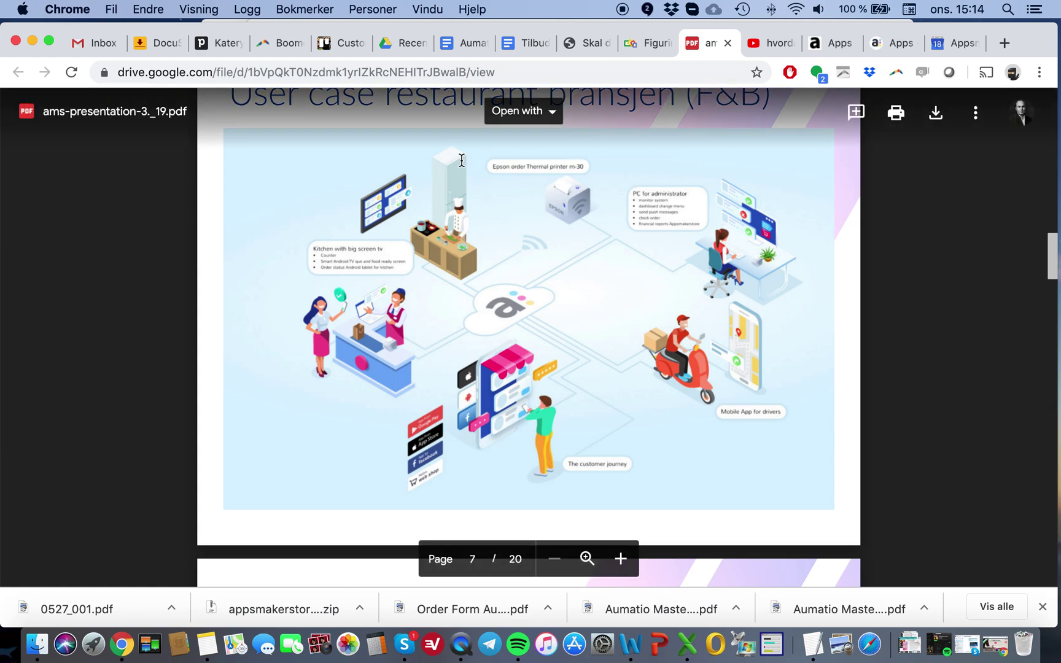
pyautogui.scroll(1, 462, 160)
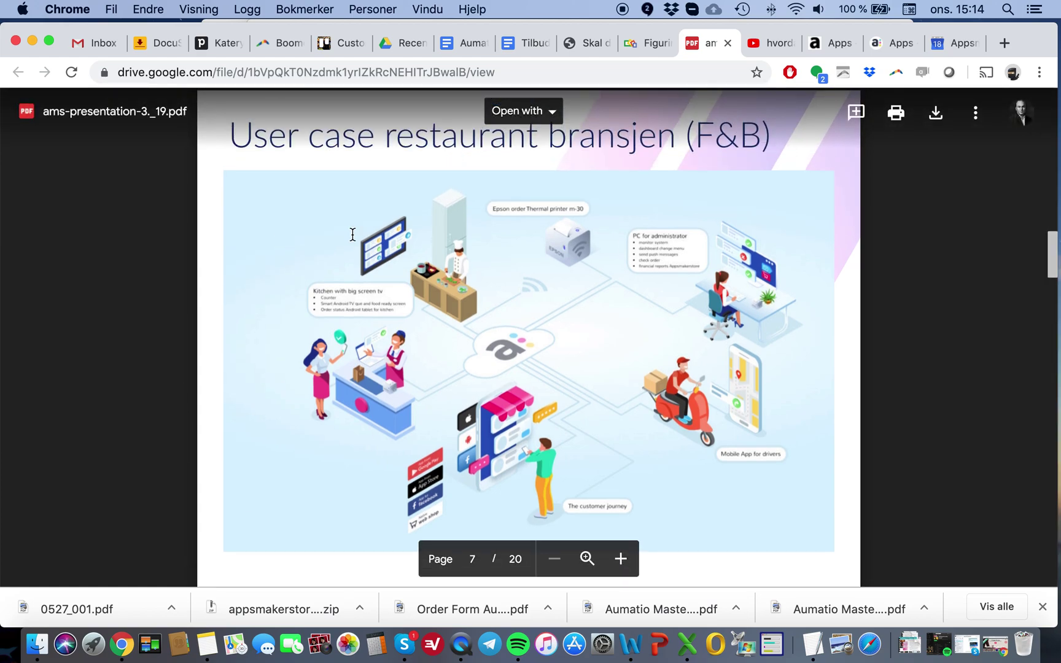
pyautogui.scroll(-3, 383, 379)
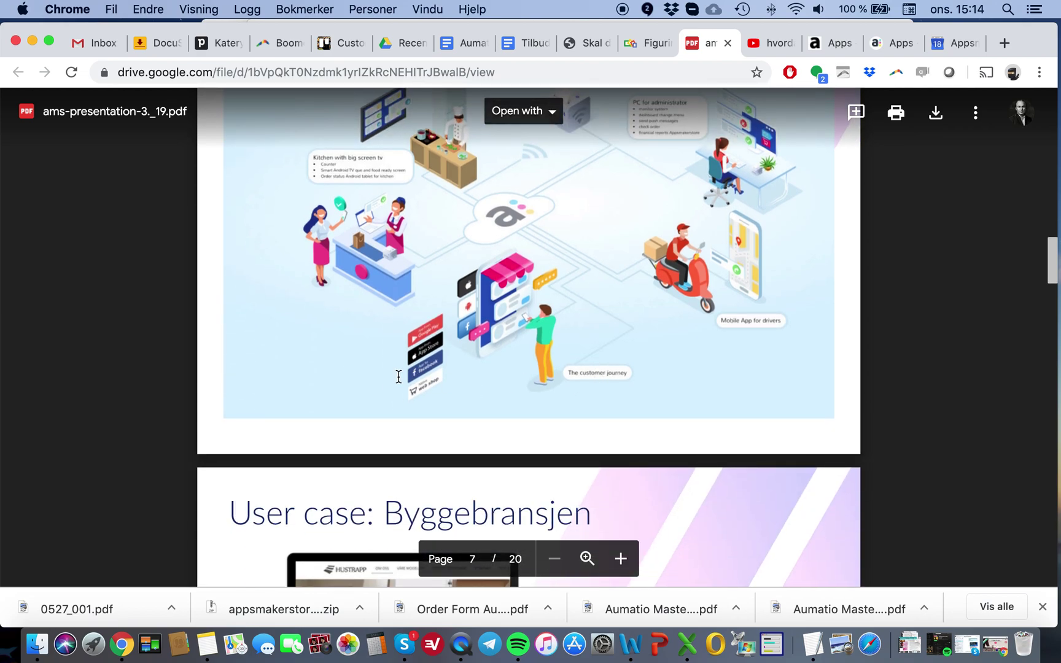
pyautogui.scroll(1, 398, 374)
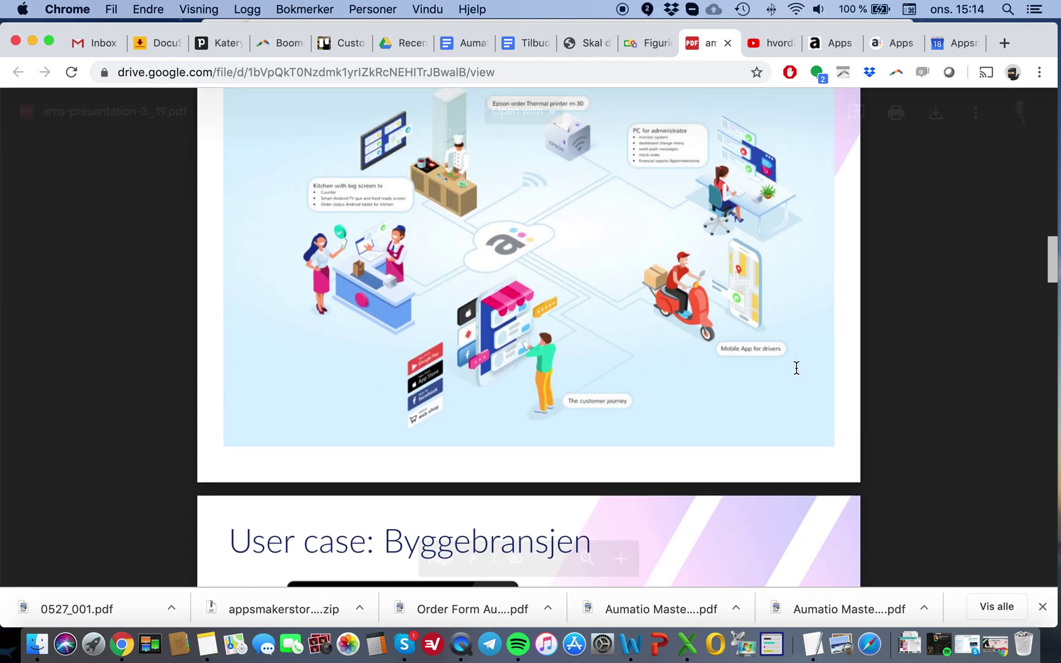
pyautogui.scroll(-1, 638, 313)
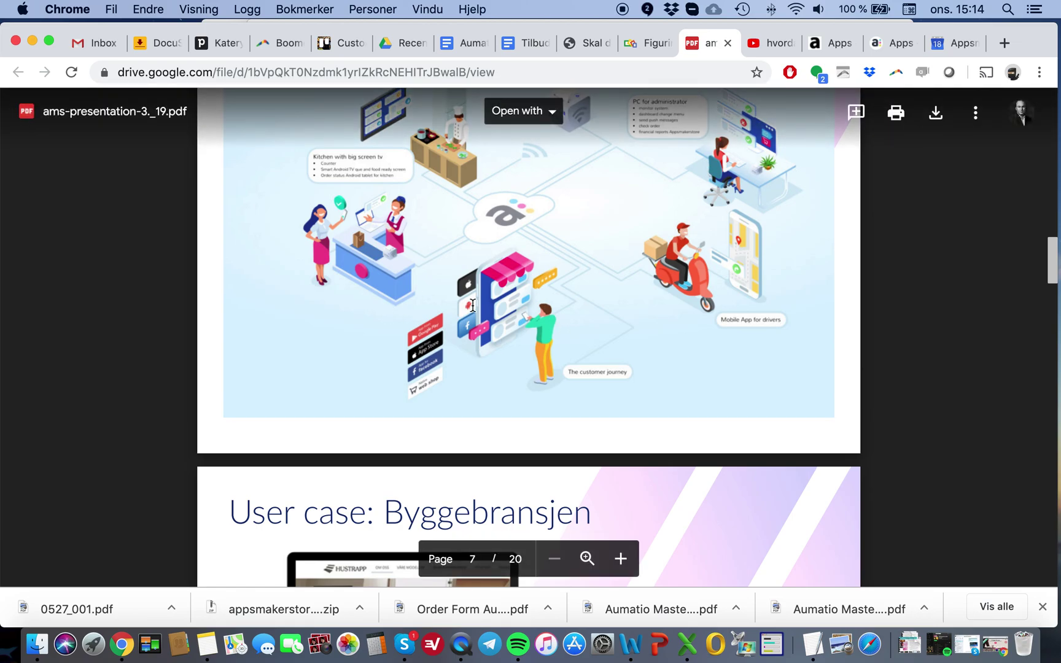
pyautogui.scroll(1, 490, 289)
# Examine the "Byggebransjen" user case on page 8, enlarging the Hustrapp device mock-ups.
pyautogui.scroll(-15, 490, 289)
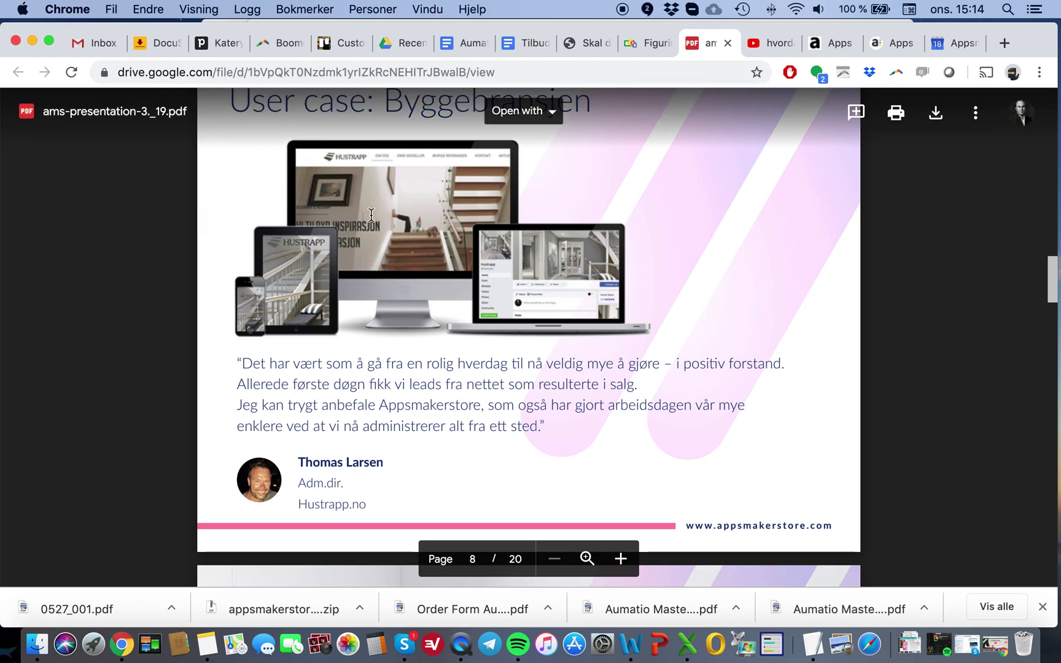
pyautogui.scroll(1, 387, 227)
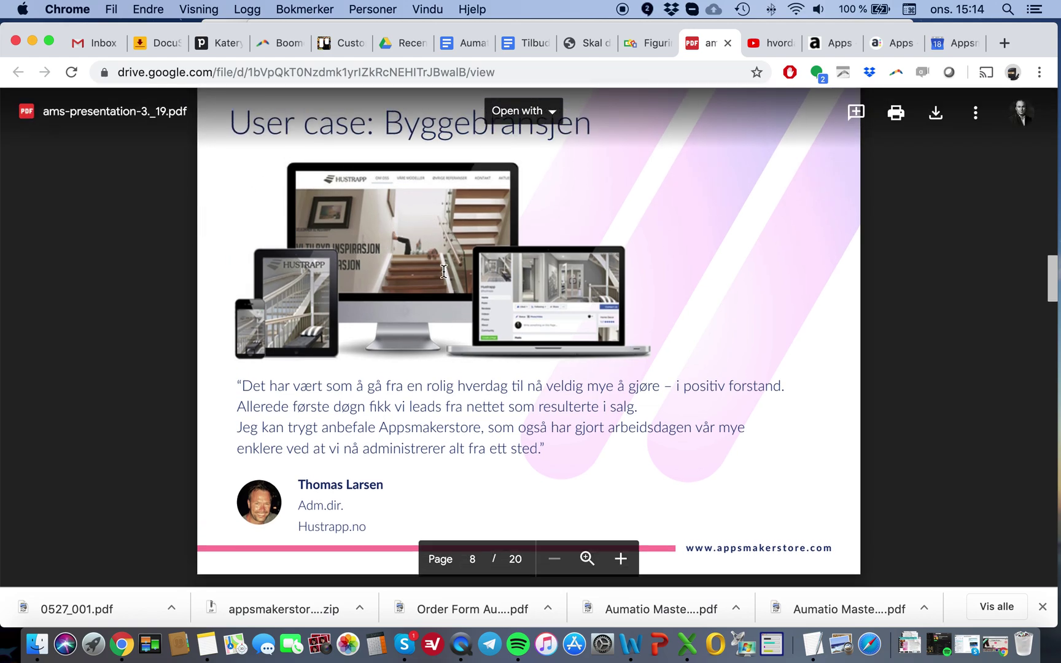
pyautogui.scroll(5, 471, 228)
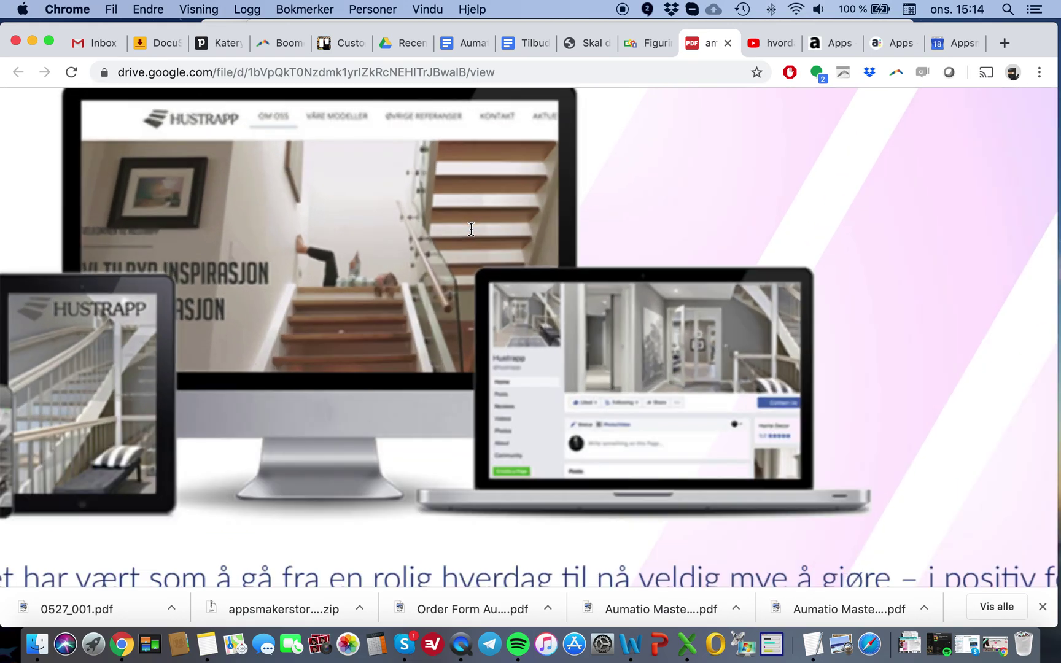
pyautogui.scroll(-1, 471, 229)
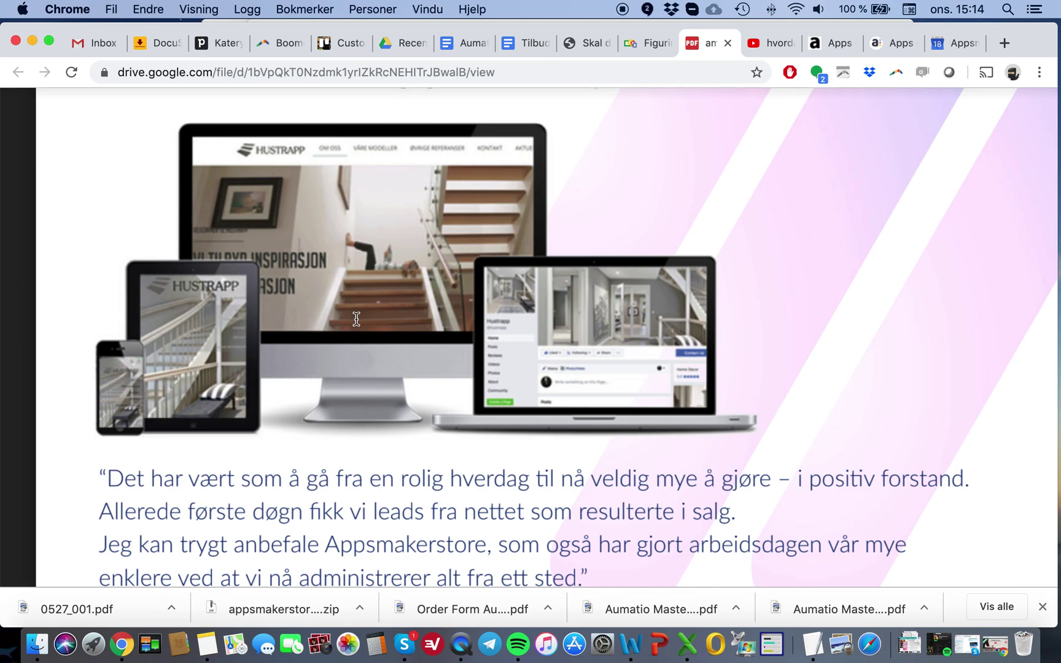
pyautogui.scroll(-3, 357, 319)
# Examine the "Hotell, overnatting og reiseliv" user case, enlarging the Rullestad Camping screens.
pyautogui.scroll(-10, 356, 319)
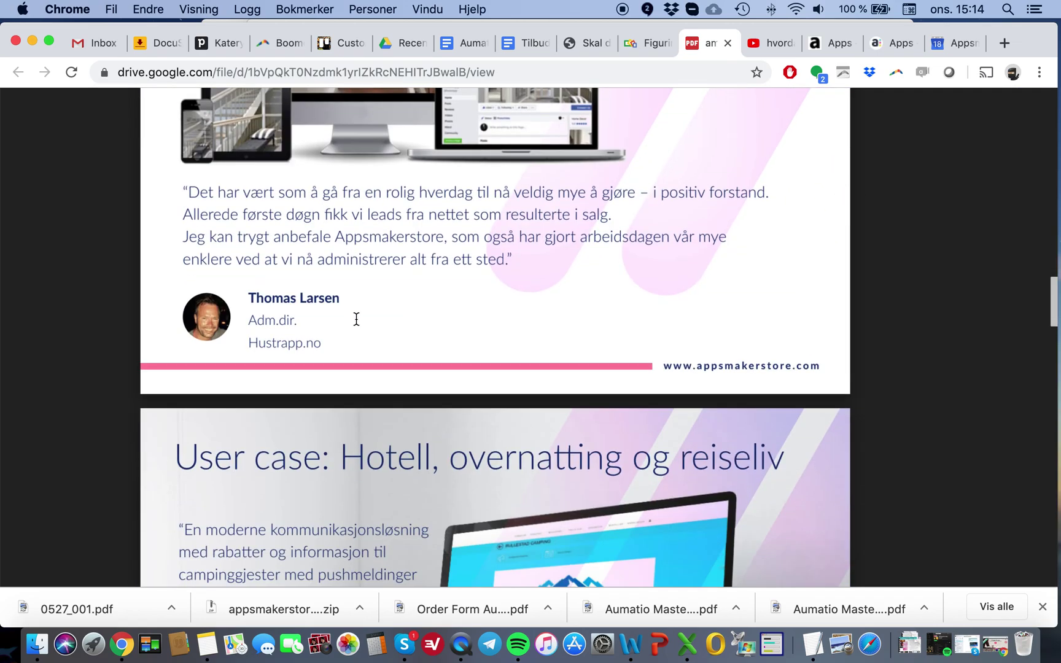
pyautogui.scroll(-3, 357, 319)
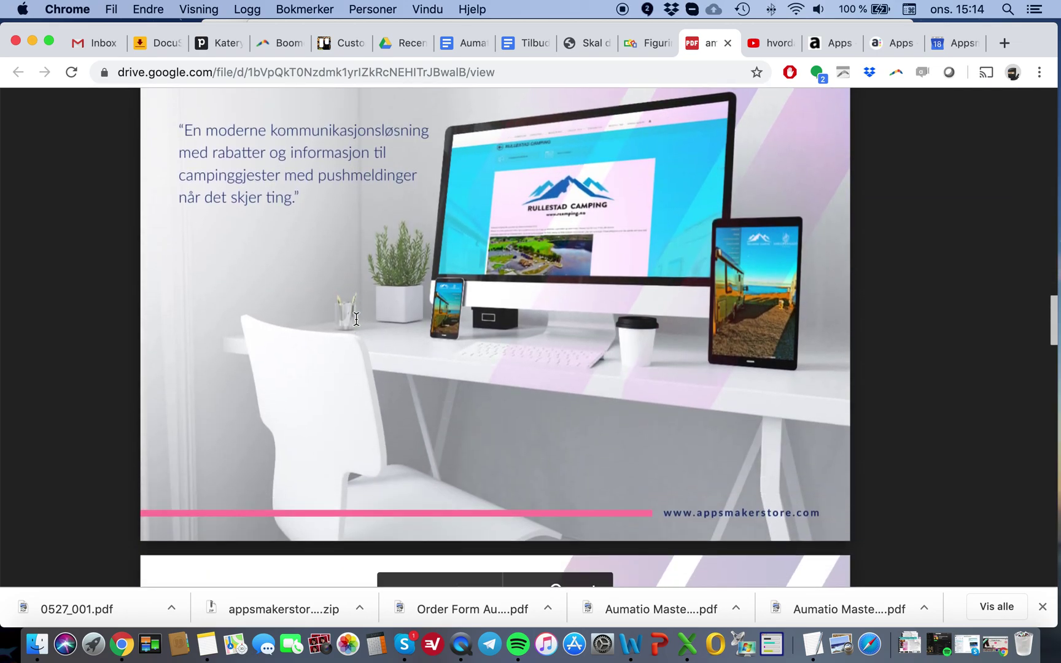
pyautogui.scroll(5, 590, 246)
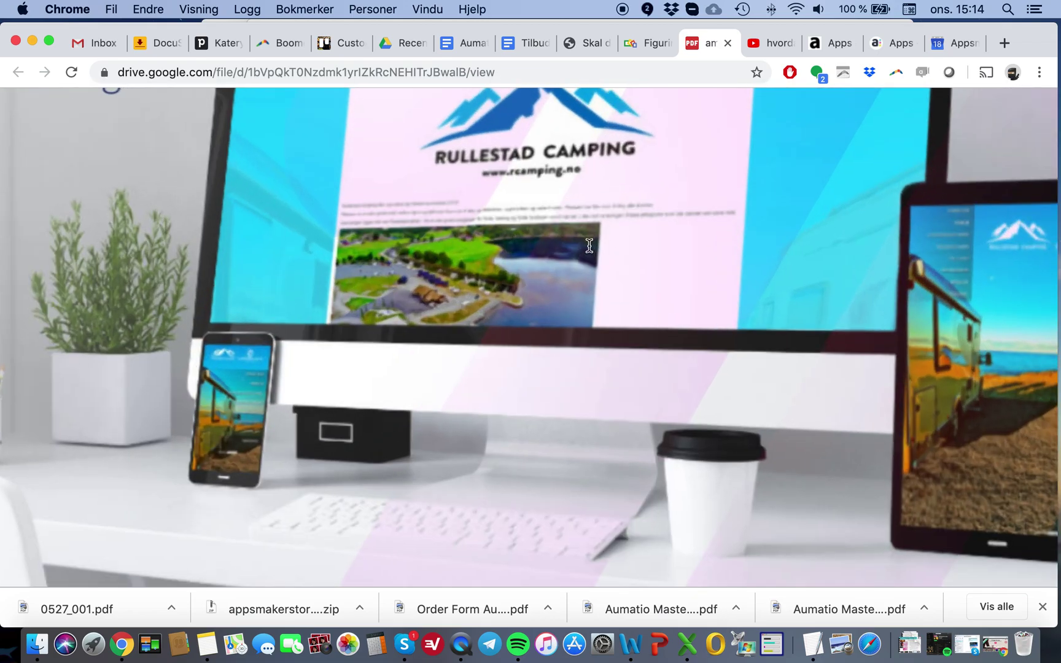
pyautogui.scroll(-5, 589, 246)
pyautogui.scroll(-10, 590, 245)
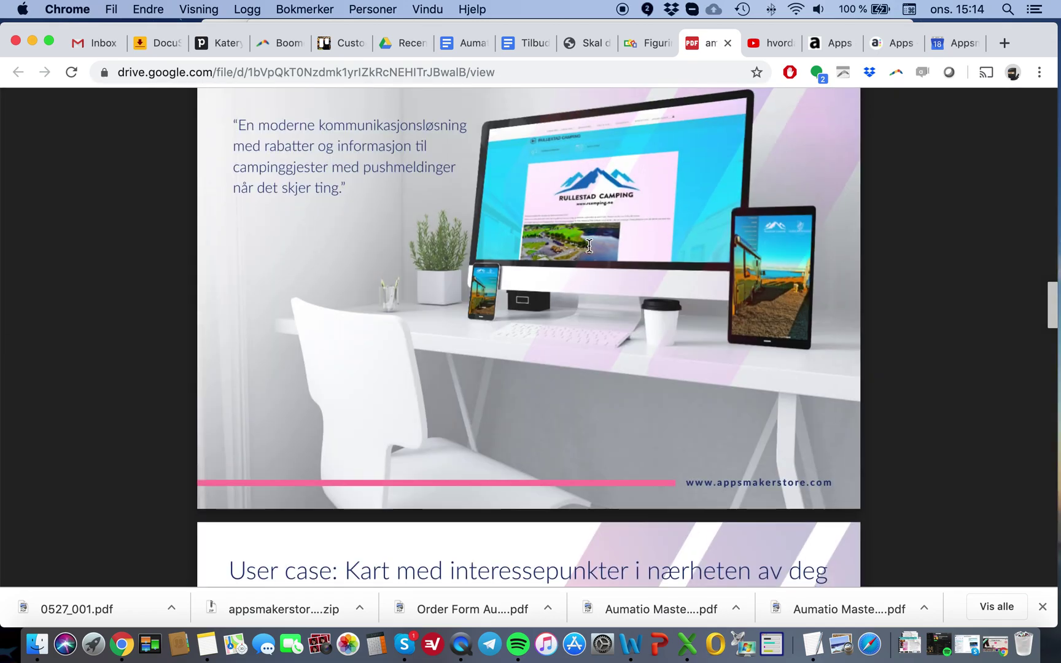
# Read the user cases on pages 10 to 12 covering the nearby points-of-interest map, retail and distribution, and "Toppturteller i Telemark".
pyautogui.scroll(-3, 590, 246)
pyautogui.scroll(2, 589, 245)
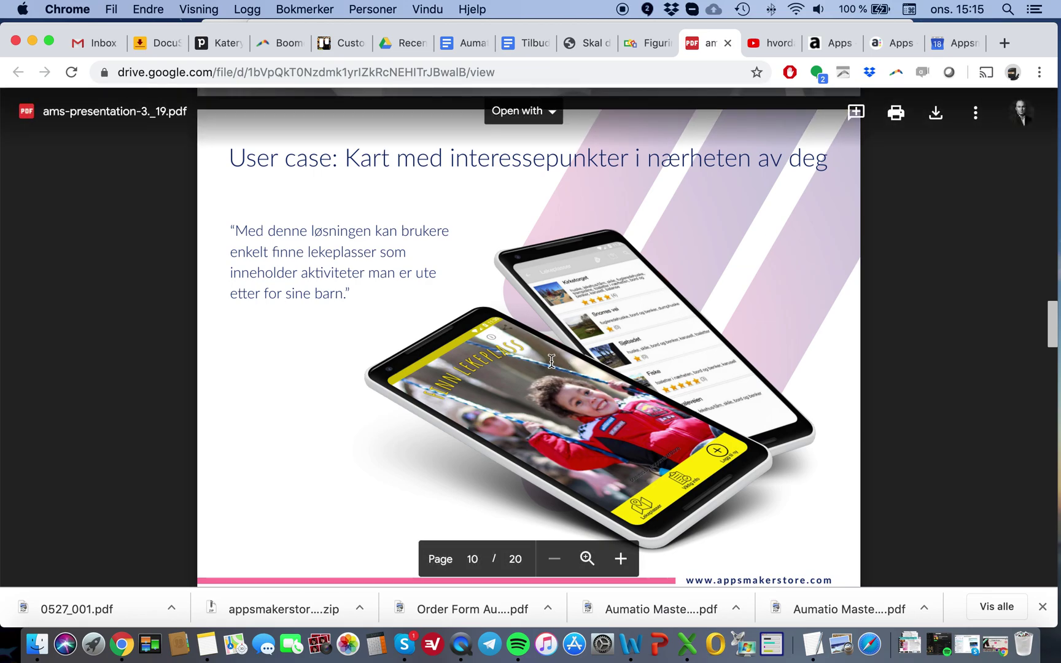
pyautogui.scroll(-10, 551, 361)
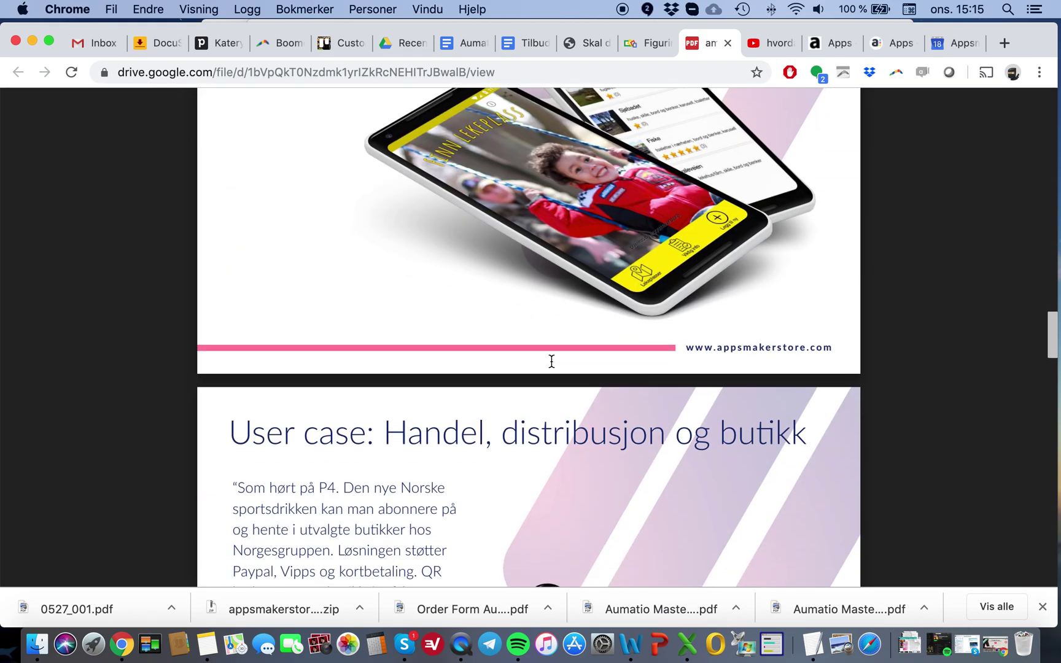
pyautogui.scroll(3, 552, 361)
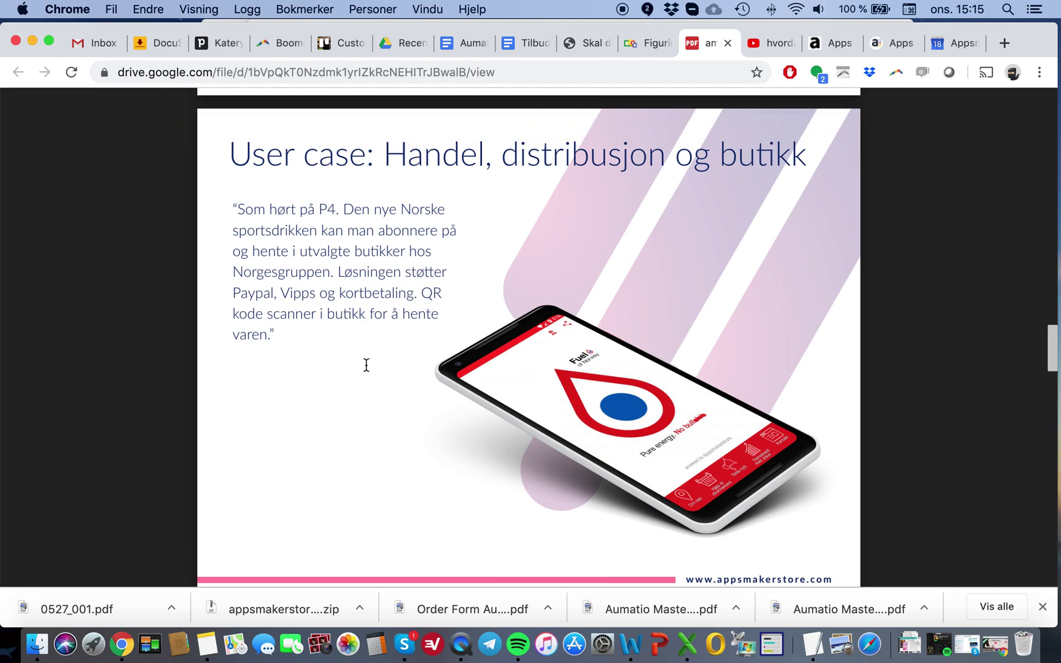
pyautogui.scroll(-1, 366, 365)
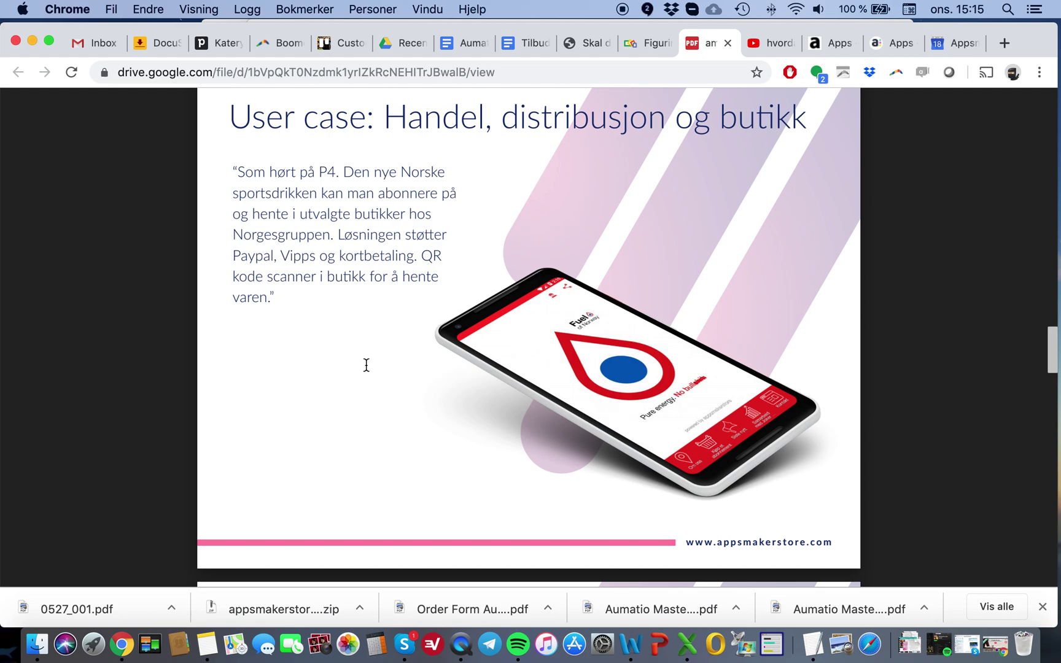
pyautogui.scroll(-10, 366, 365)
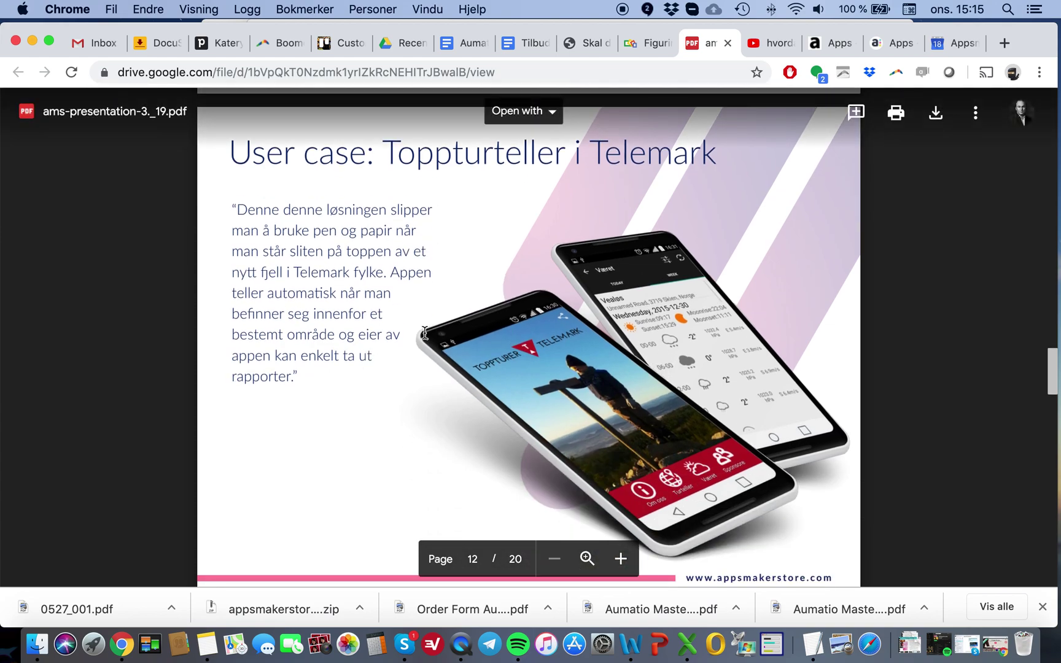
# Read the "Rapportering og sjekkliste" user case on page 13 and examine its Norsk Vaktservice app screens.
pyautogui.scroll(-2, 567, 324)
pyautogui.scroll(1, 567, 324)
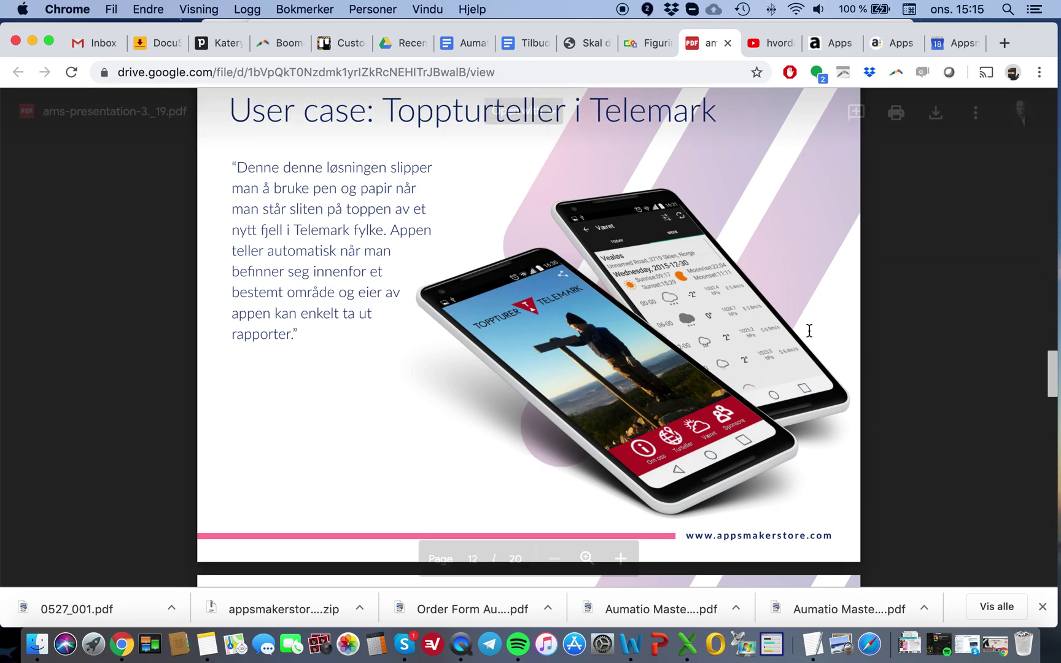
pyautogui.scroll(-6, 613, 450)
pyautogui.scroll(-4, 615, 453)
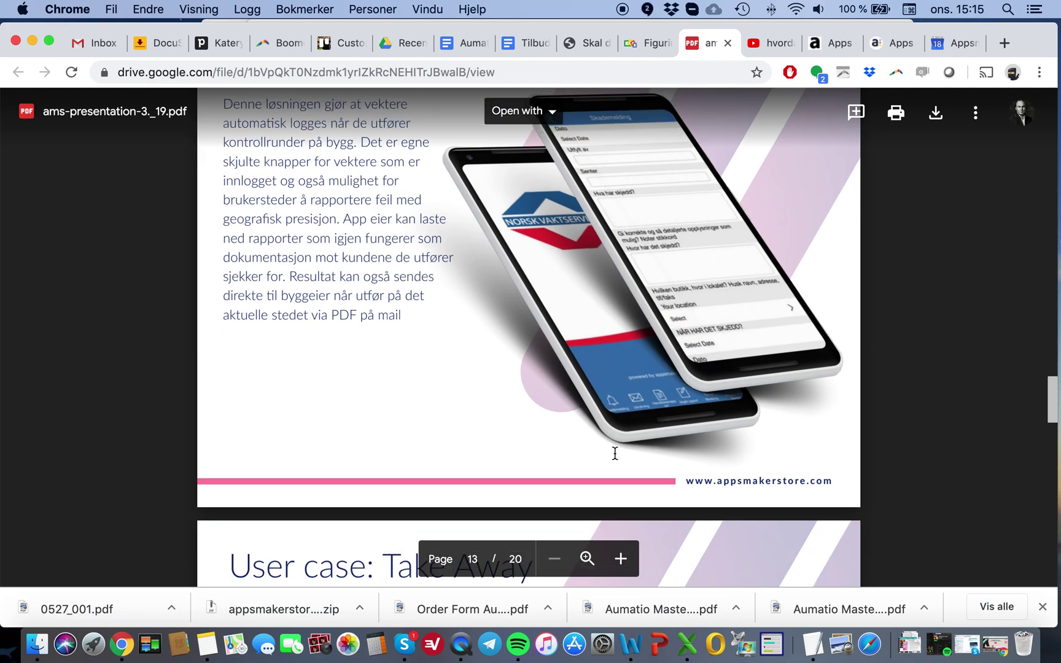
pyautogui.scroll(2, 614, 454)
pyautogui.scroll(-2, 594, 361)
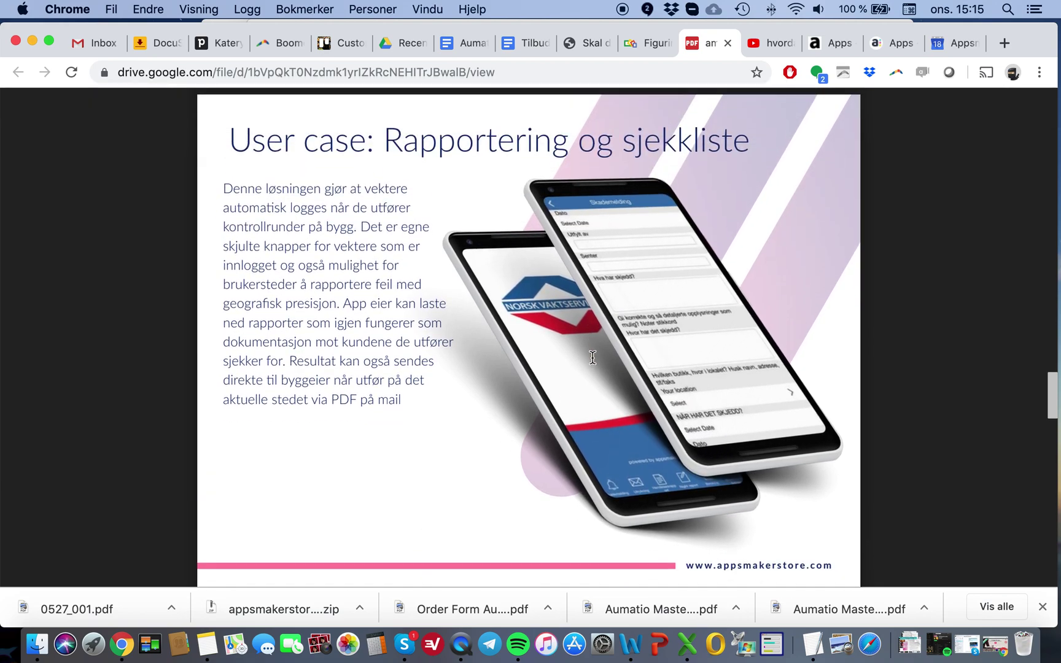
pyautogui.scroll(-1, 593, 357)
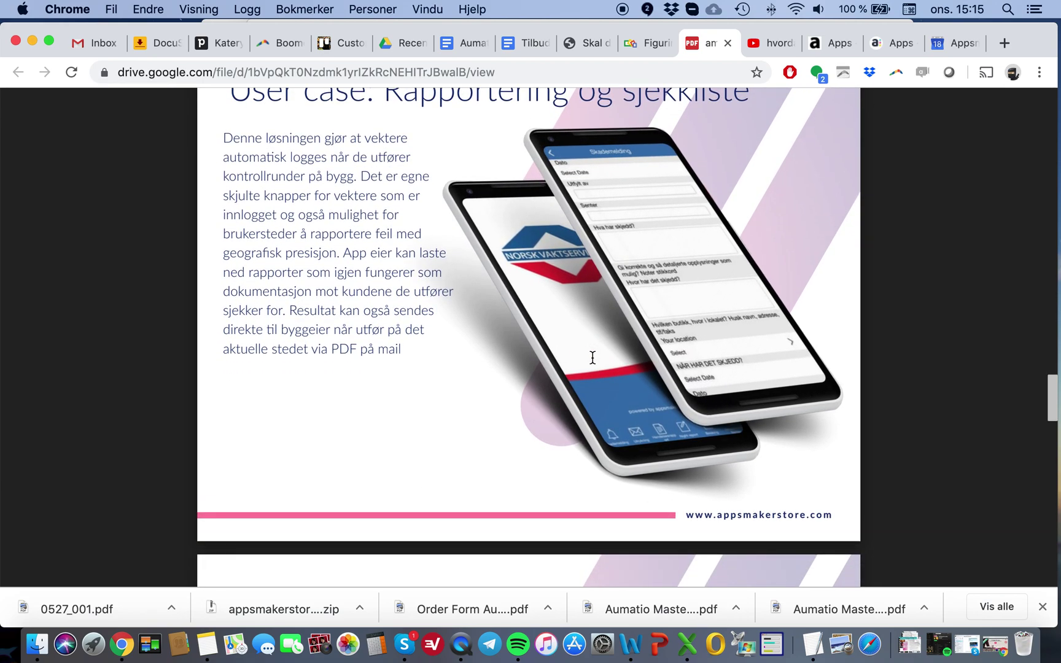
pyautogui.scroll(3, 593, 358)
pyautogui.scroll(-2, 593, 357)
pyautogui.scroll(-1, 593, 358)
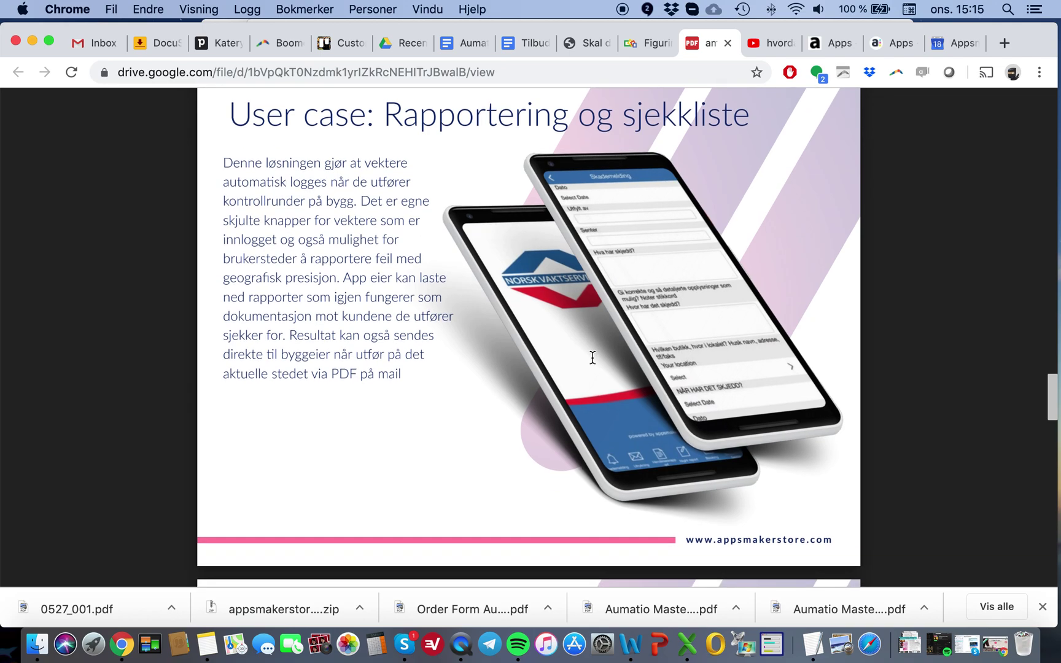
# Read the user cases on pages 14 to 17, from "Take Away" to "Skjønnhetssalong", and view the "Noen norske kunder" logo overview.
pyautogui.scroll(-20, 593, 358)
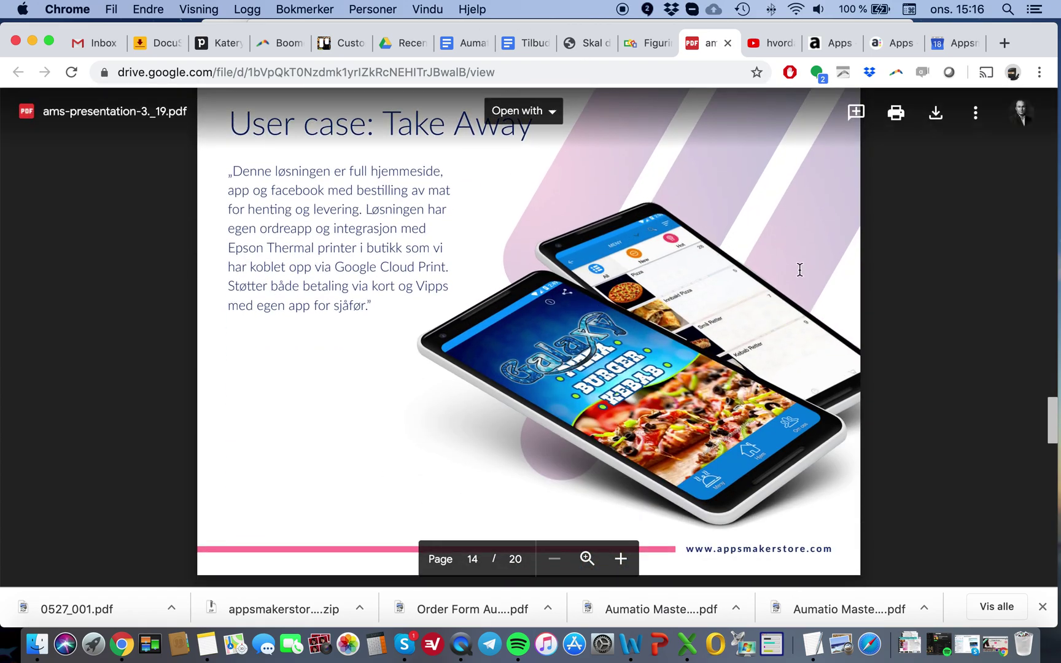
pyautogui.scroll(-2, 495, 230)
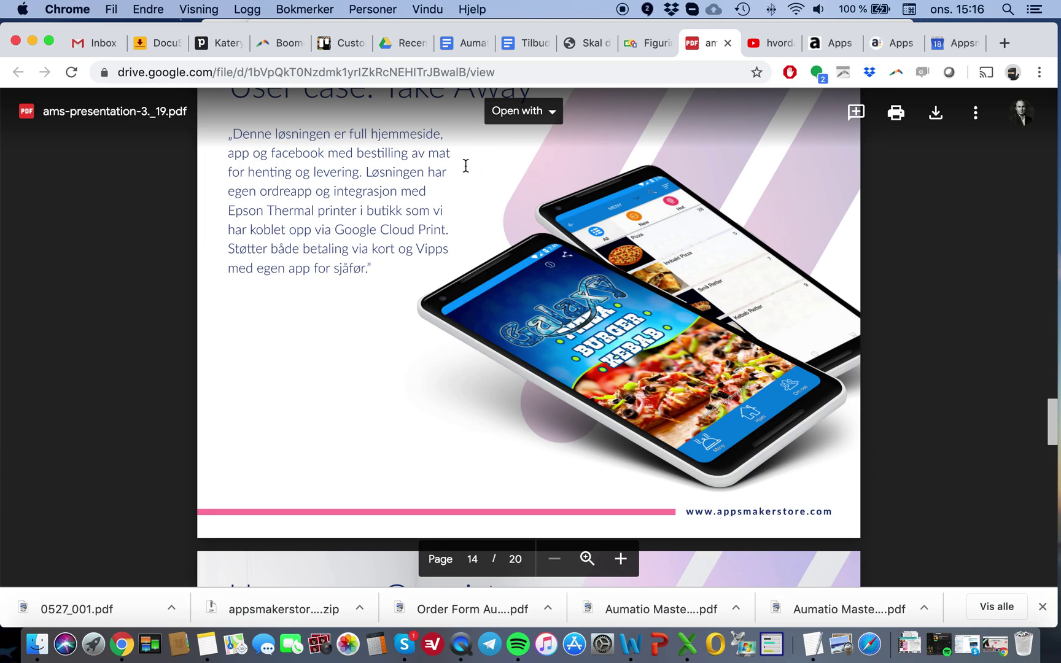
pyautogui.scroll(-15, 466, 166)
pyautogui.scroll(2, 466, 166)
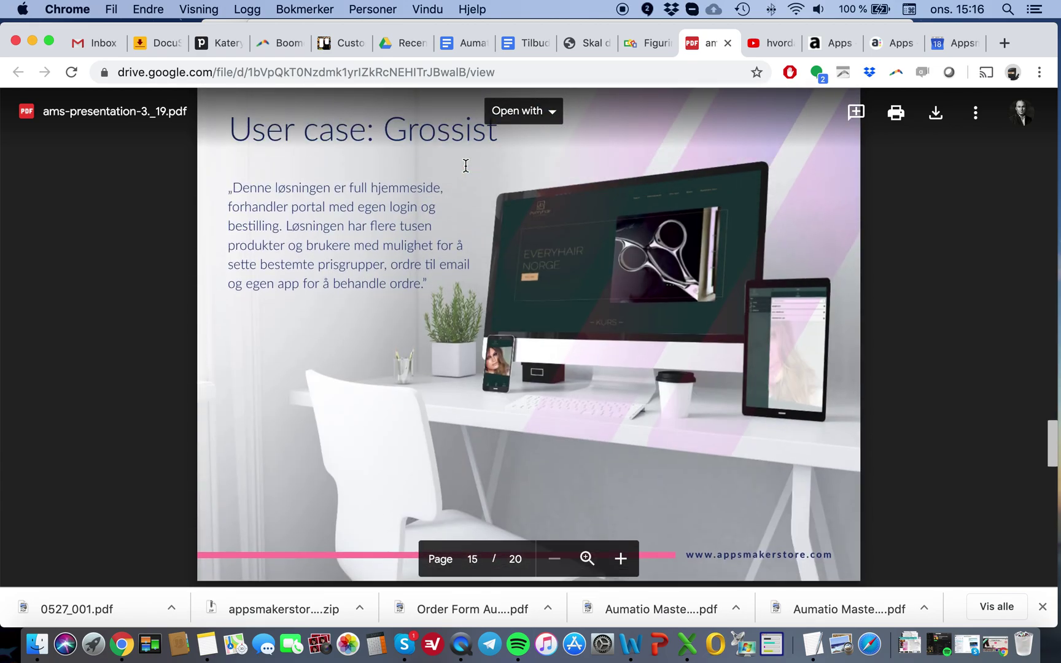
pyautogui.scroll(-10, 559, 304)
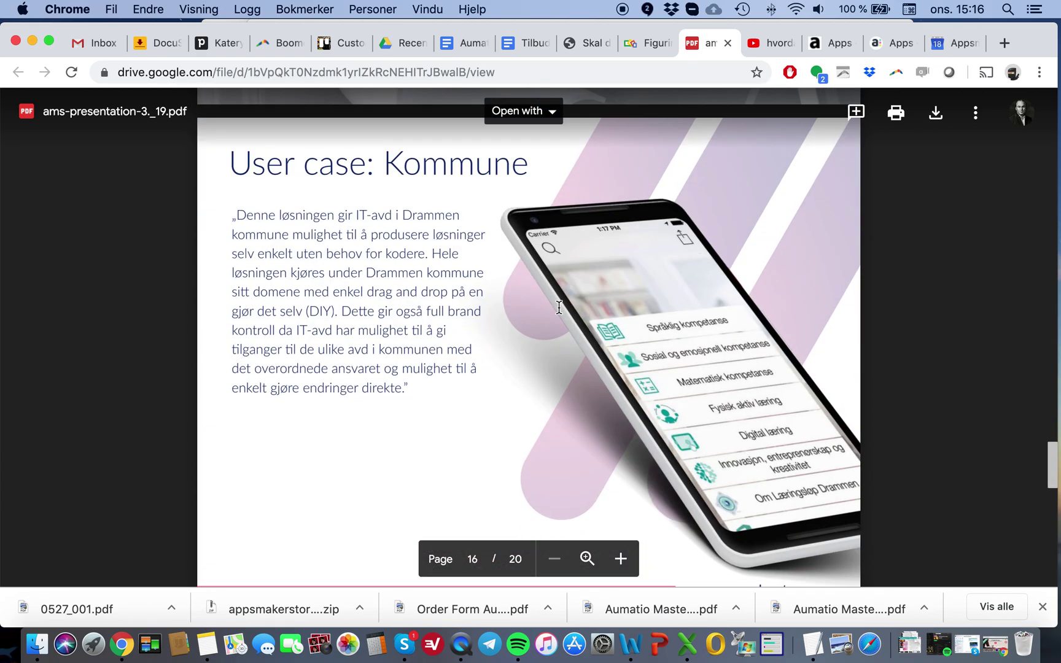
pyautogui.scroll(-1, 559, 307)
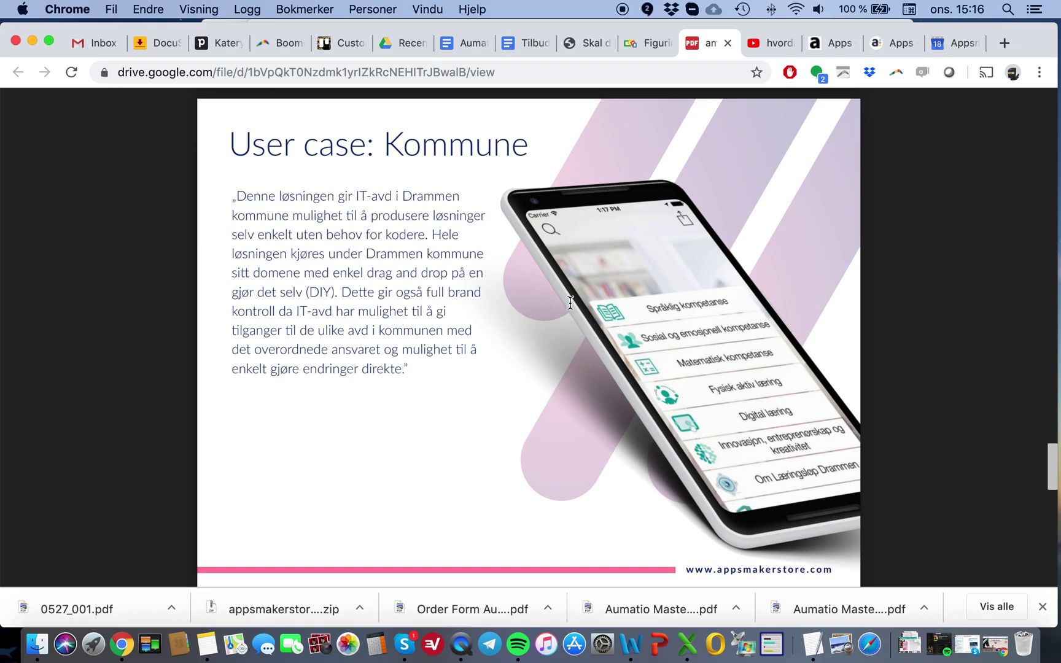
pyautogui.scroll(-10, 571, 303)
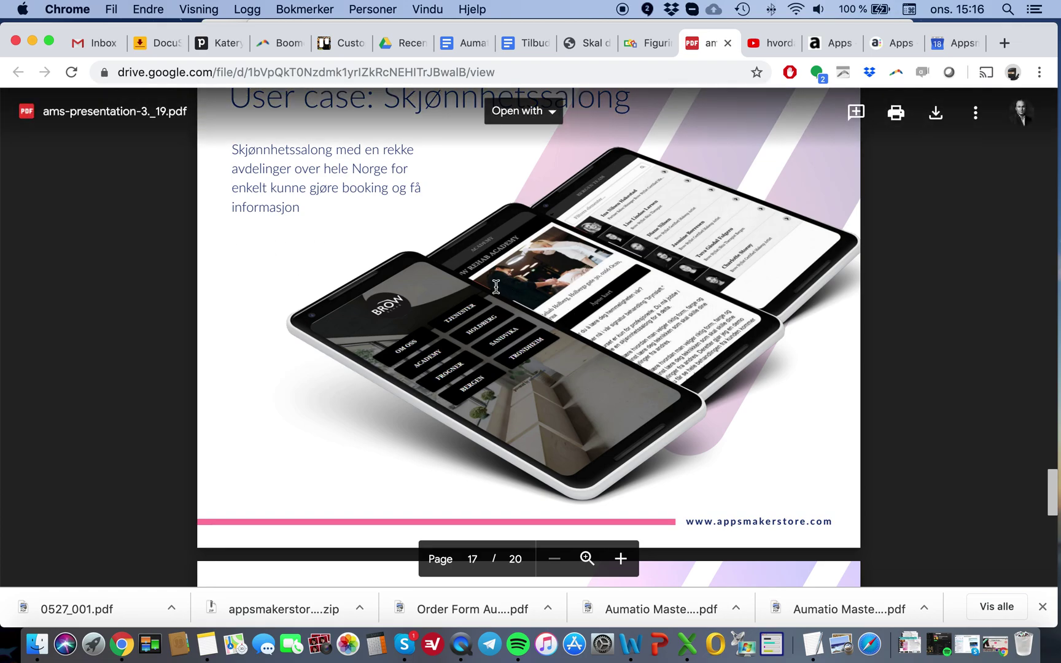
pyautogui.scroll(-15, 496, 287)
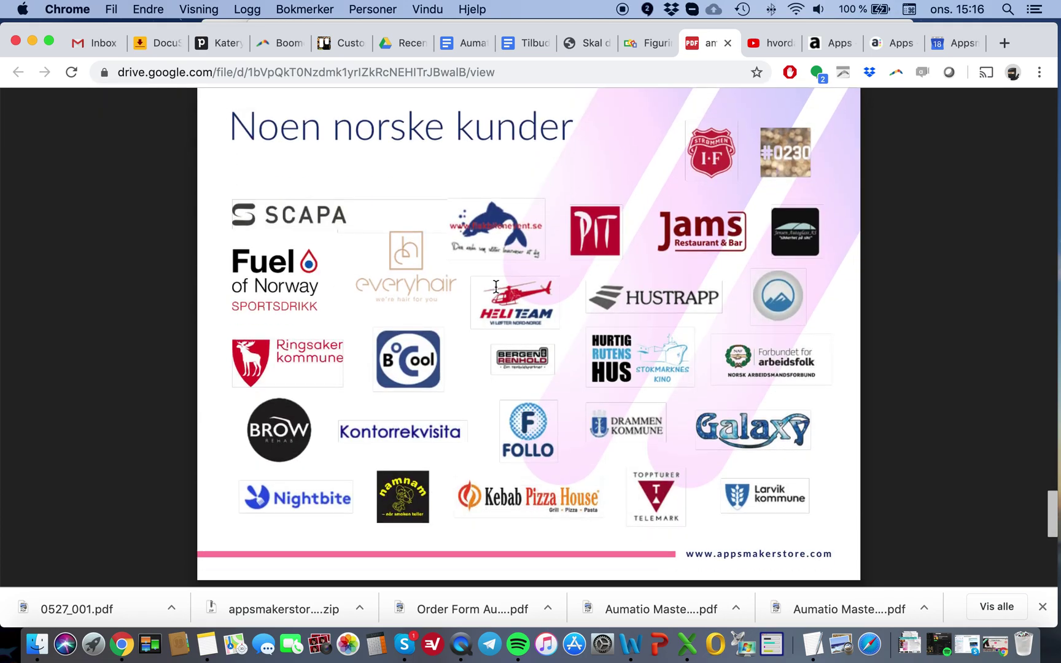